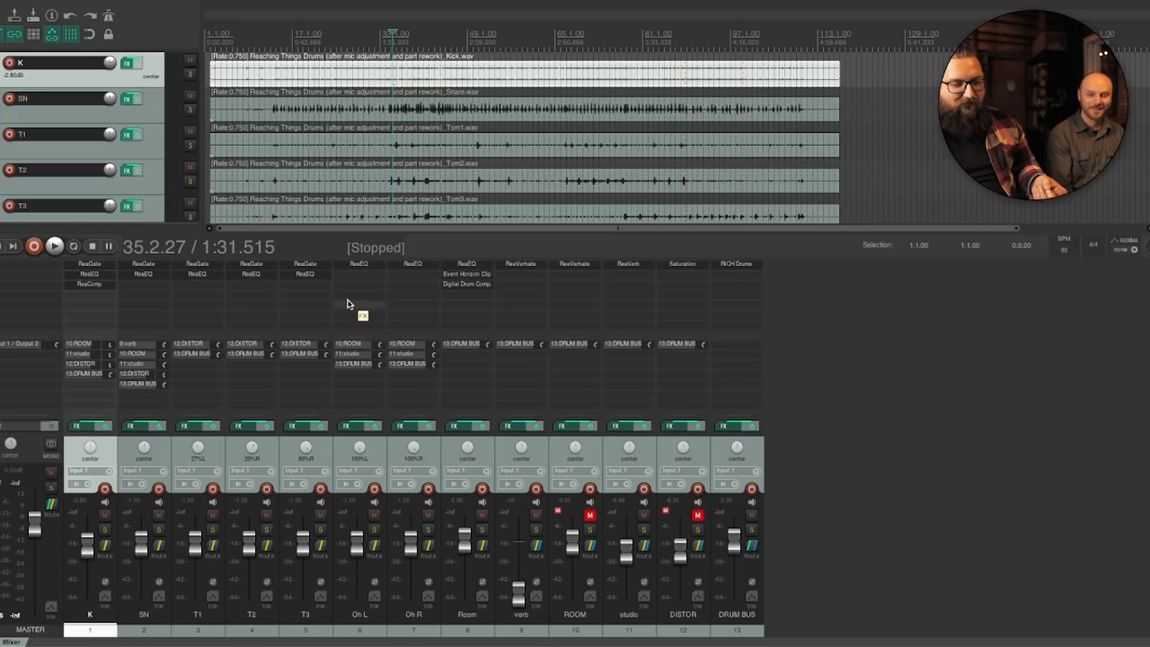
Switch to Finder and import Reaching things not drums.wav from the desktop onto a new track after DRUM BUS.
scroll(346, 222, down, 3)
key(super+Tab)
key(super+Tab)
key(super+Tab)
key(super+Tab)
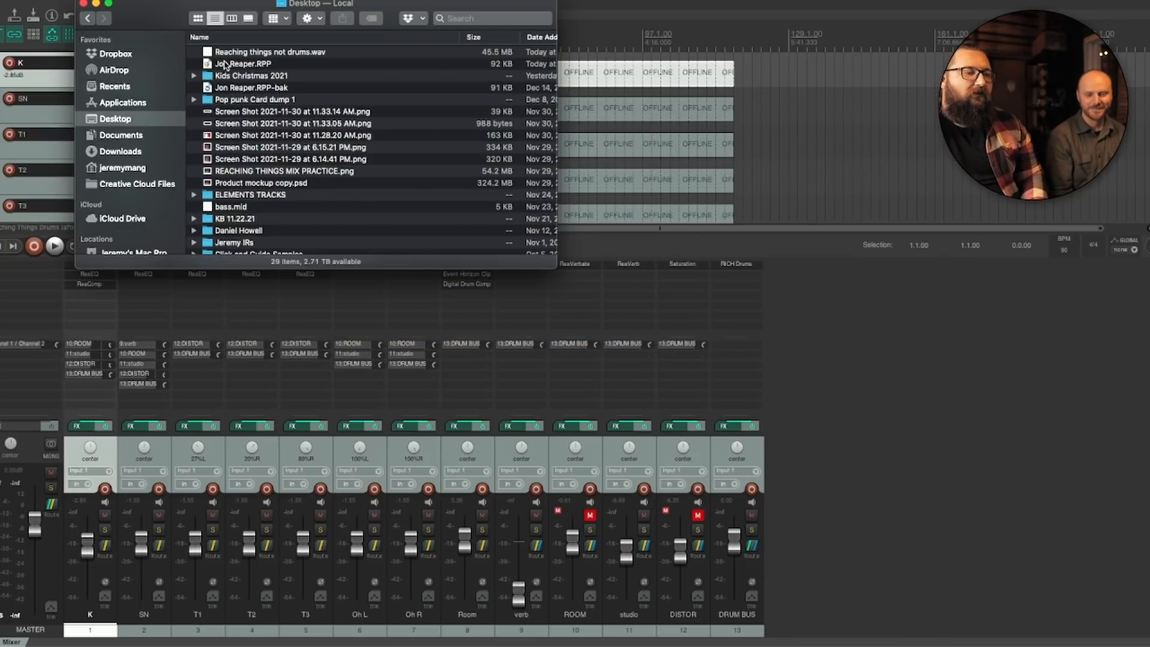
drag(229, 56, 777, 590)
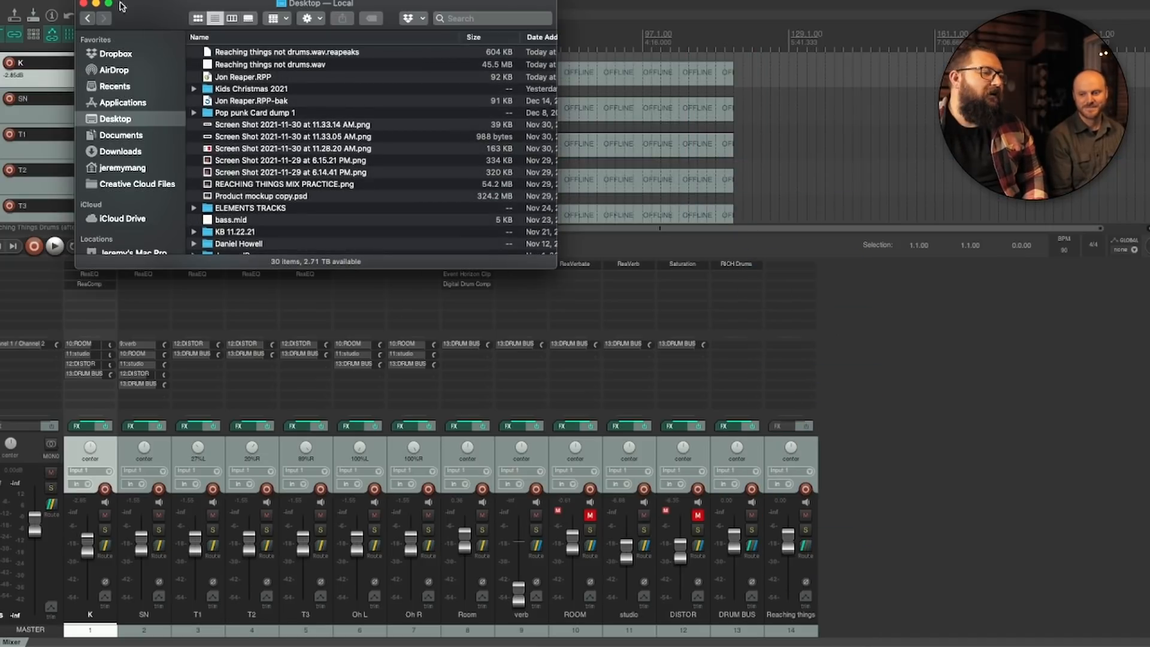
click(84, 4)
scroll(244, 95, up, 2)
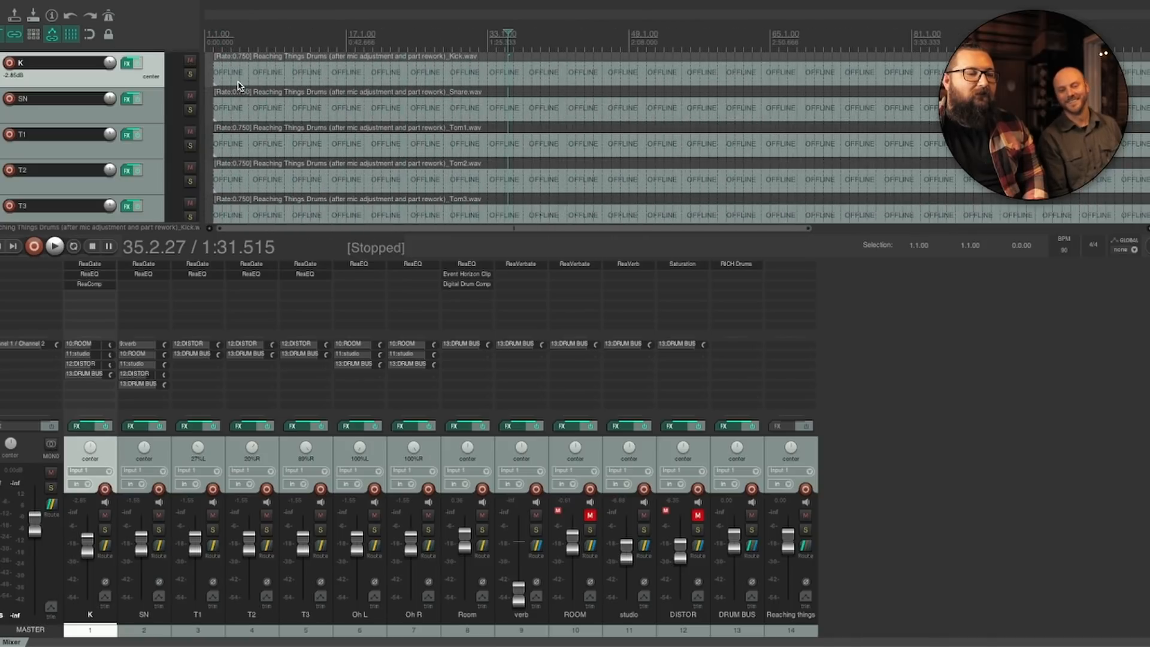
Play the drums together with the imported track from about 0:09 to check how they match.
click(233, 47)
key(space)
key(space)
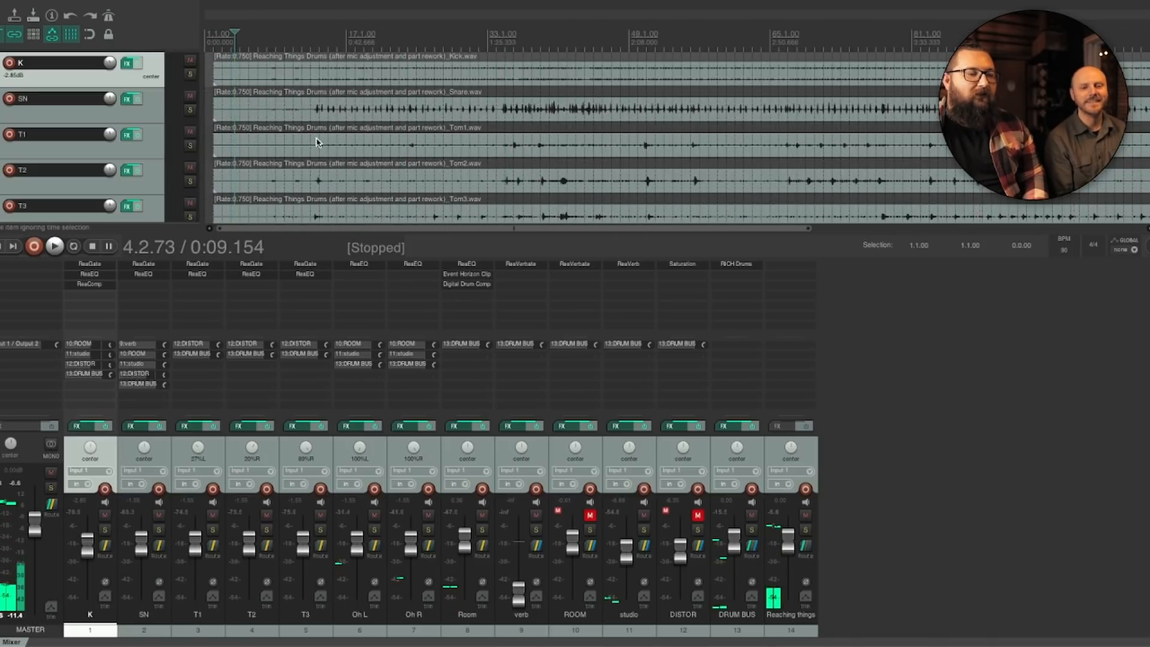
scroll(323, 153, down, 3)
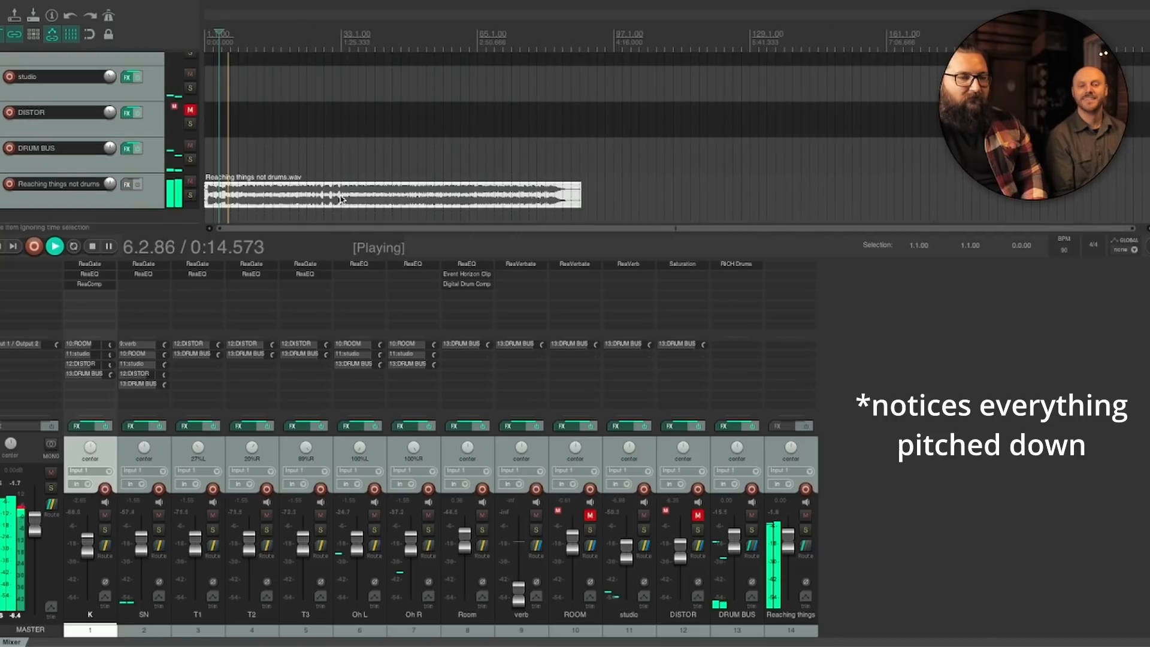
scroll(322, 179, down, 1)
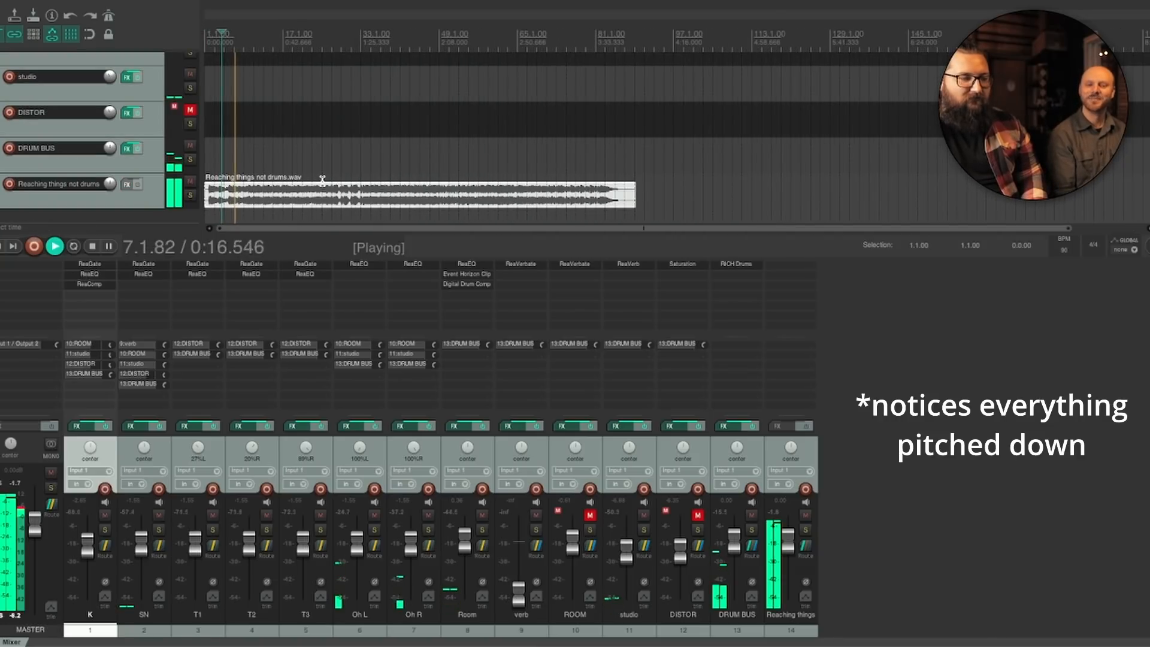
Stop playback and undo the import of Reaching things not drums.wav.
key(space)
key(ctrl+z)
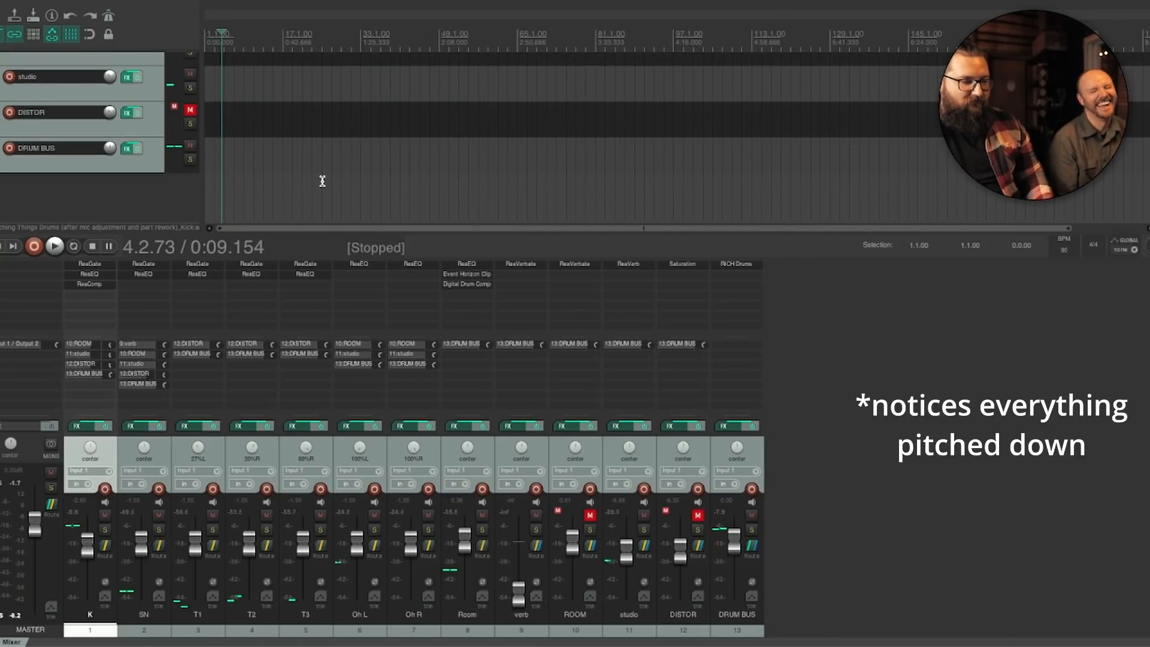
key(space)
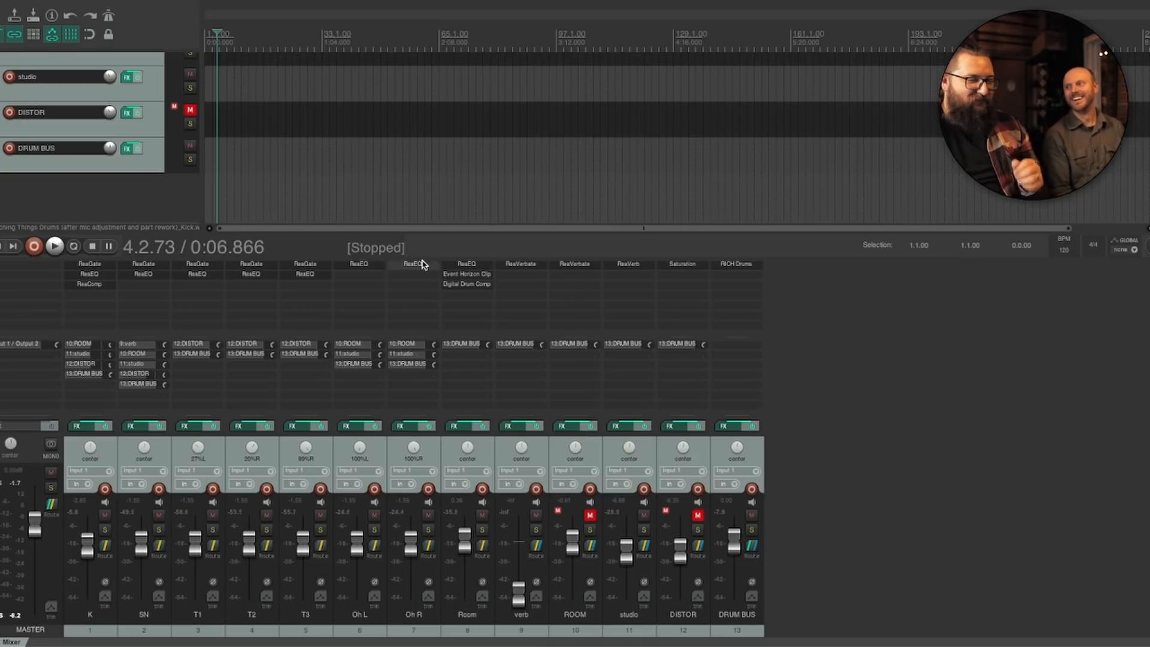
Import Reaching things not drums.wav from Finder onto a new track after DRUM BUS and lower its volume while auditioning it.
key(super+Tab)
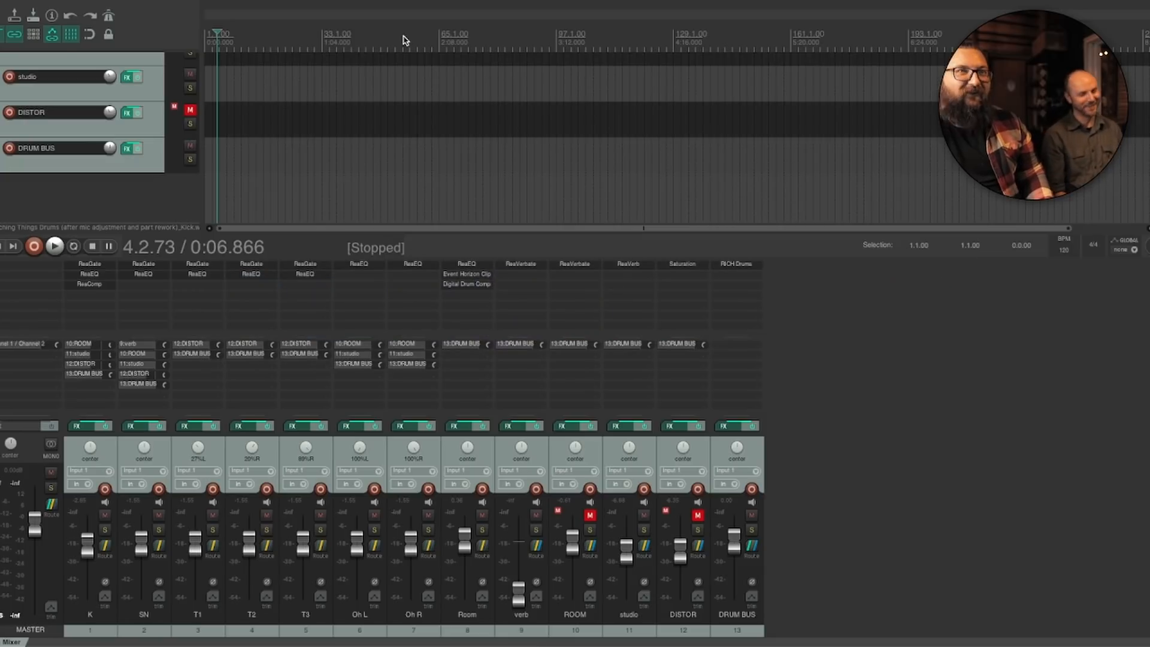
key(space)
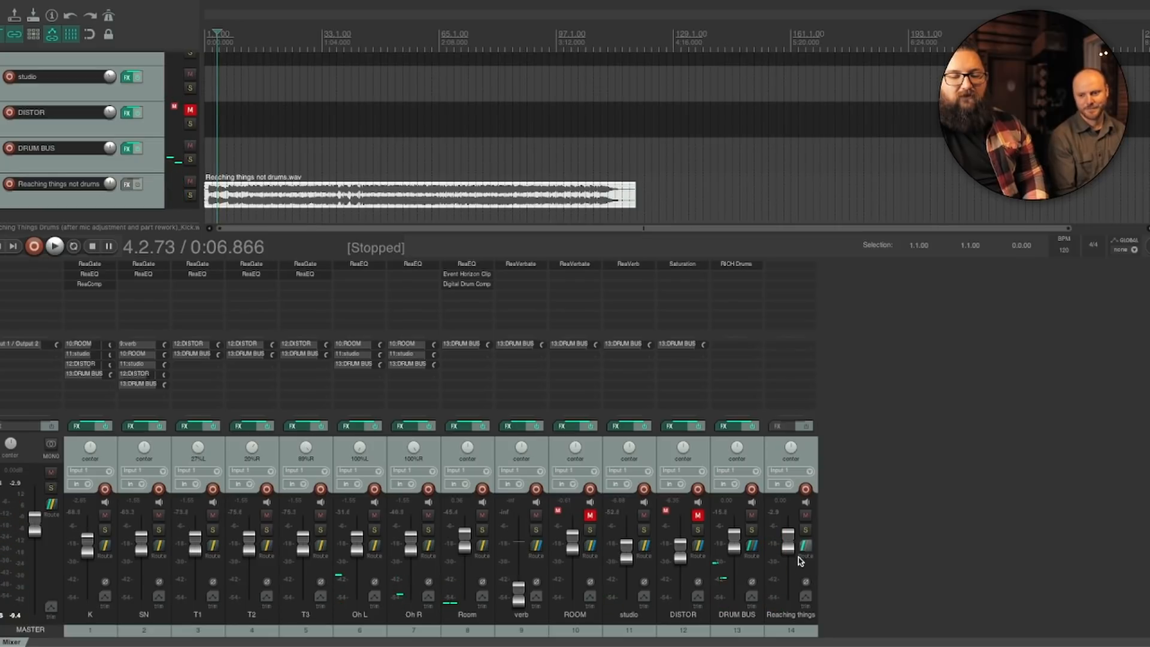
drag(791, 548, 792, 564)
key(space)
key(space)
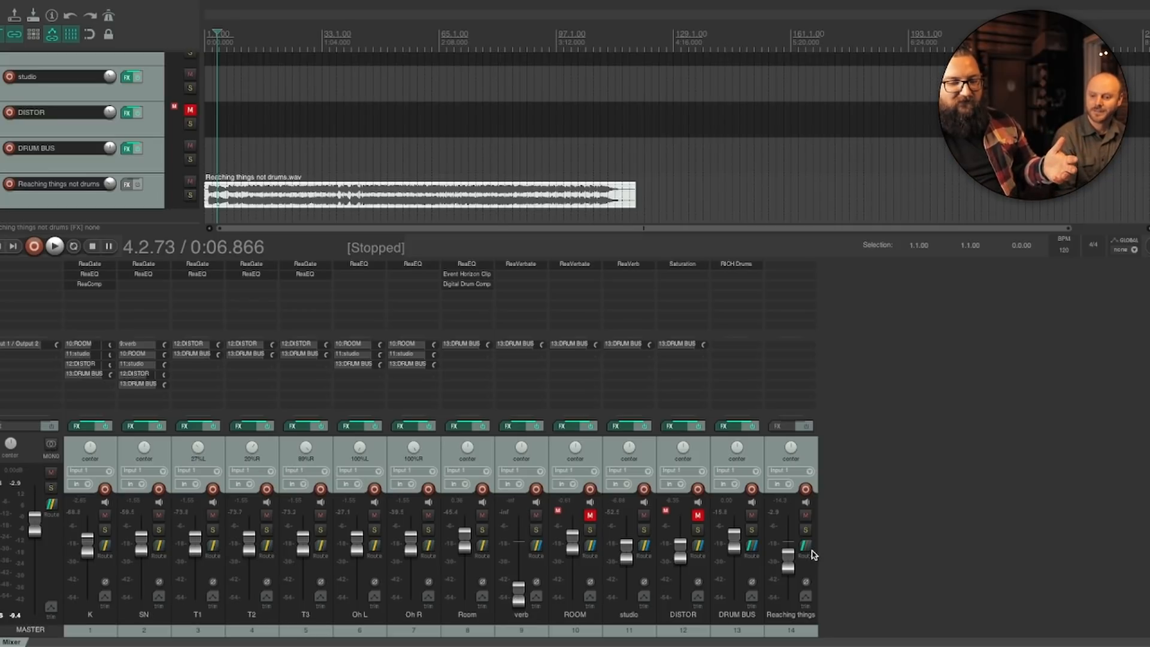
Select all tracks from K through DISTOR and clear the selection.
mouse_move(692, 546)
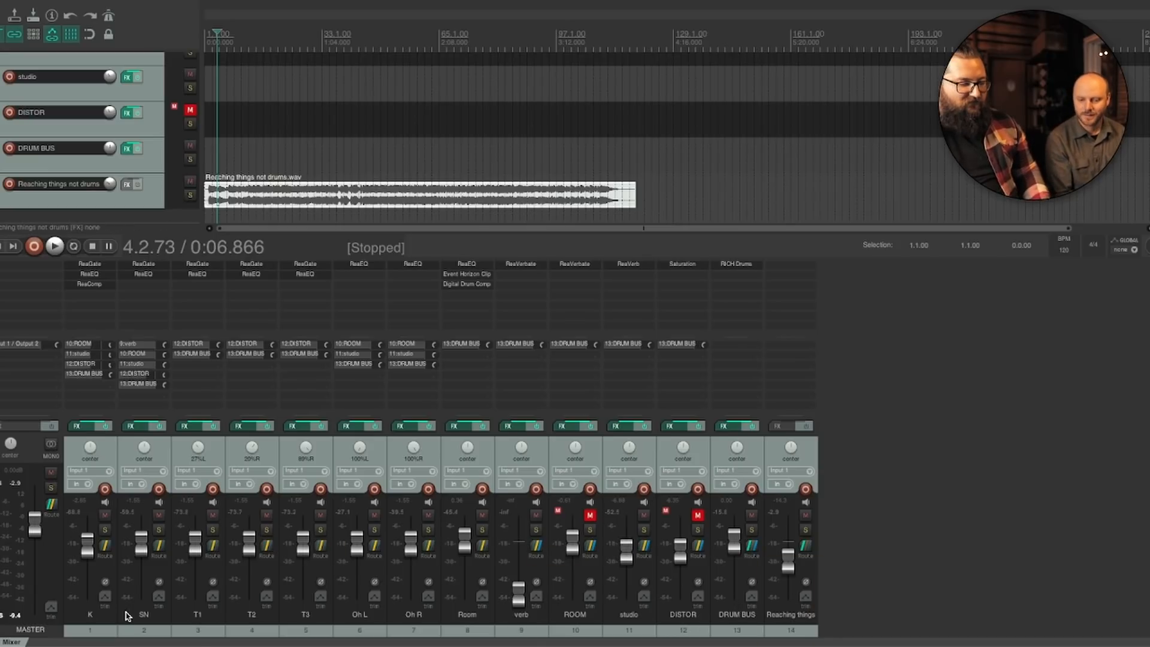
click(111, 629)
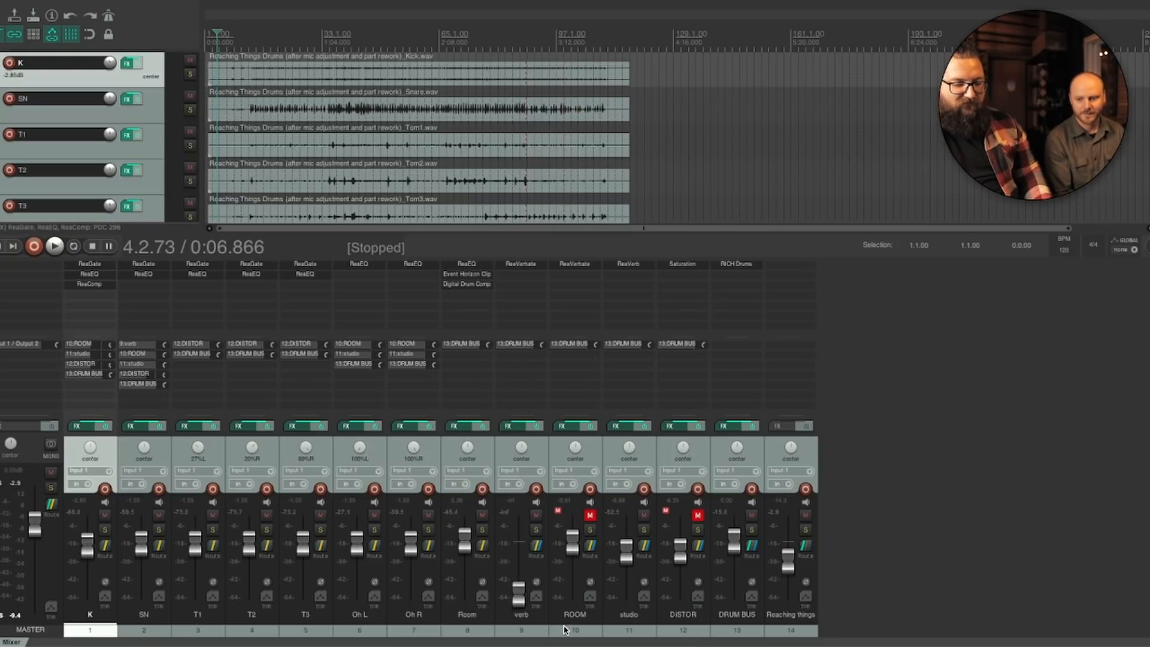
shift+click(637, 631)
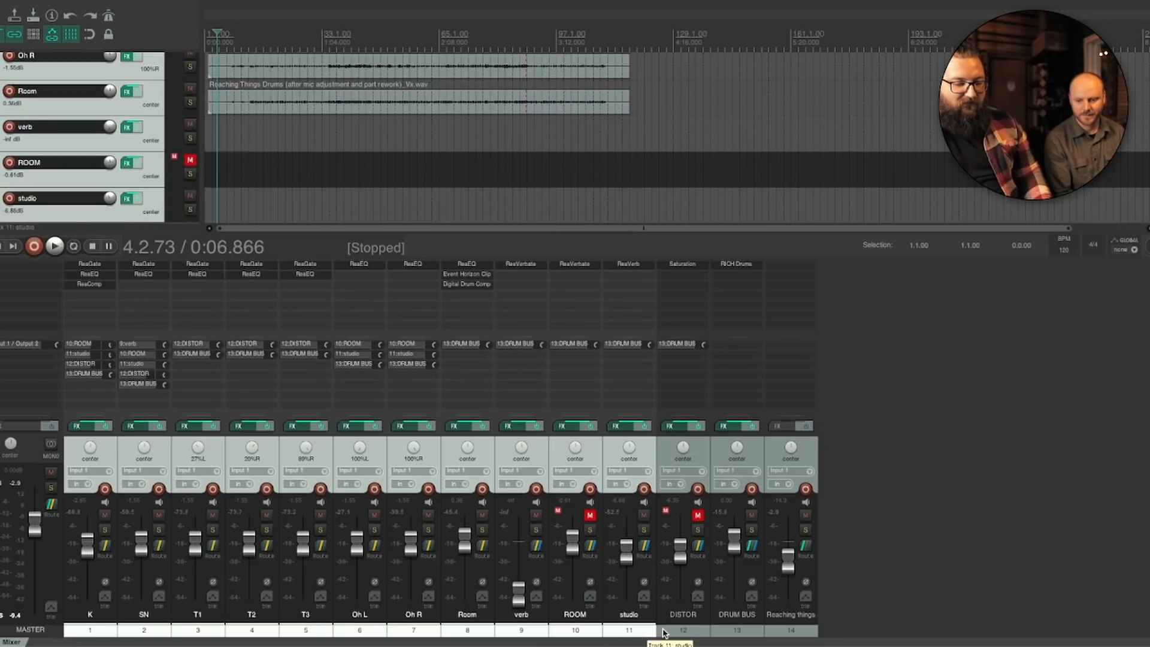
shift+click(683, 630)
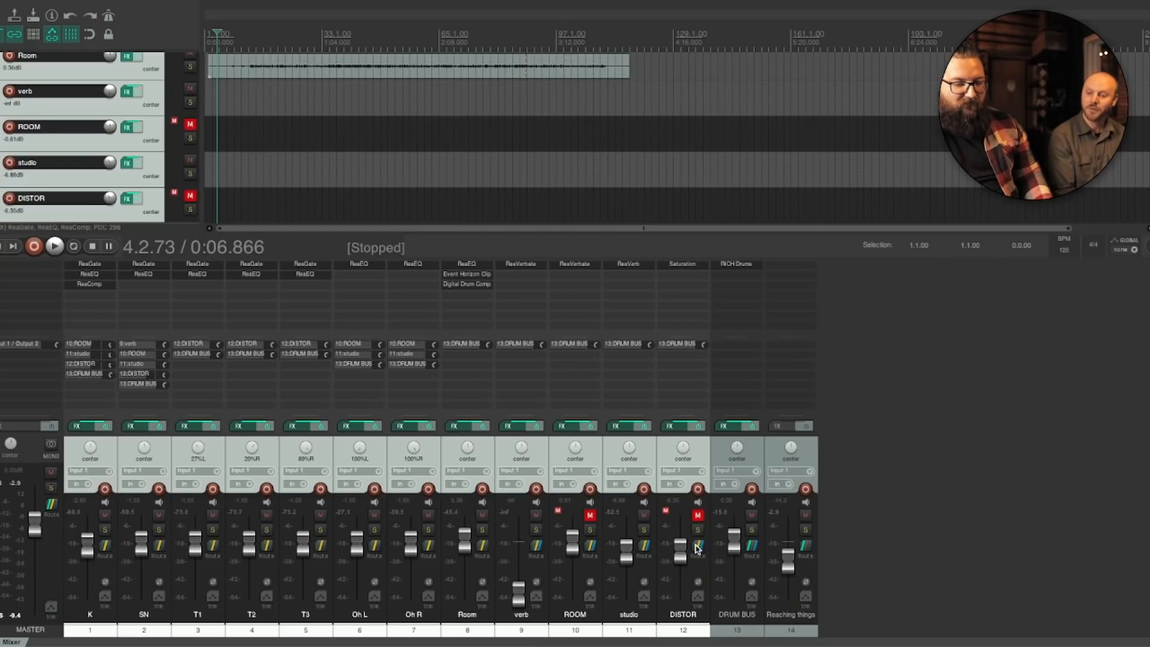
click(850, 508)
right_click(850, 508)
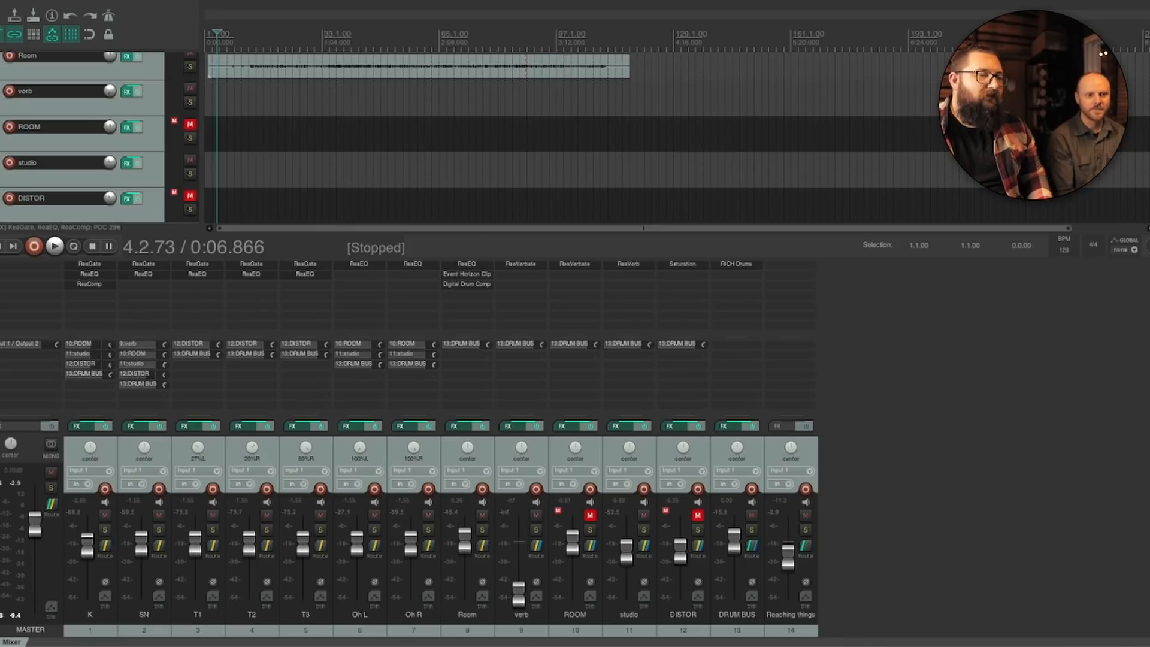
Insert a new track after the Reaching things not drums track and name it MASTER.
click(224, 0)
click(257, 0)
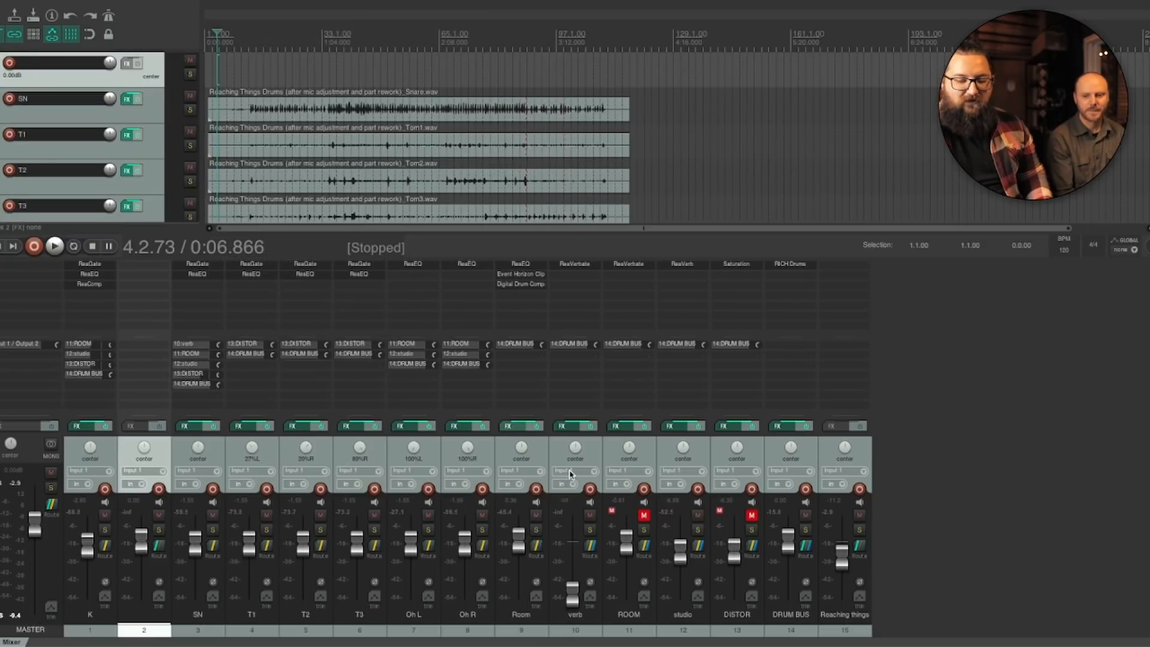
drag(151, 631, 898, 637)
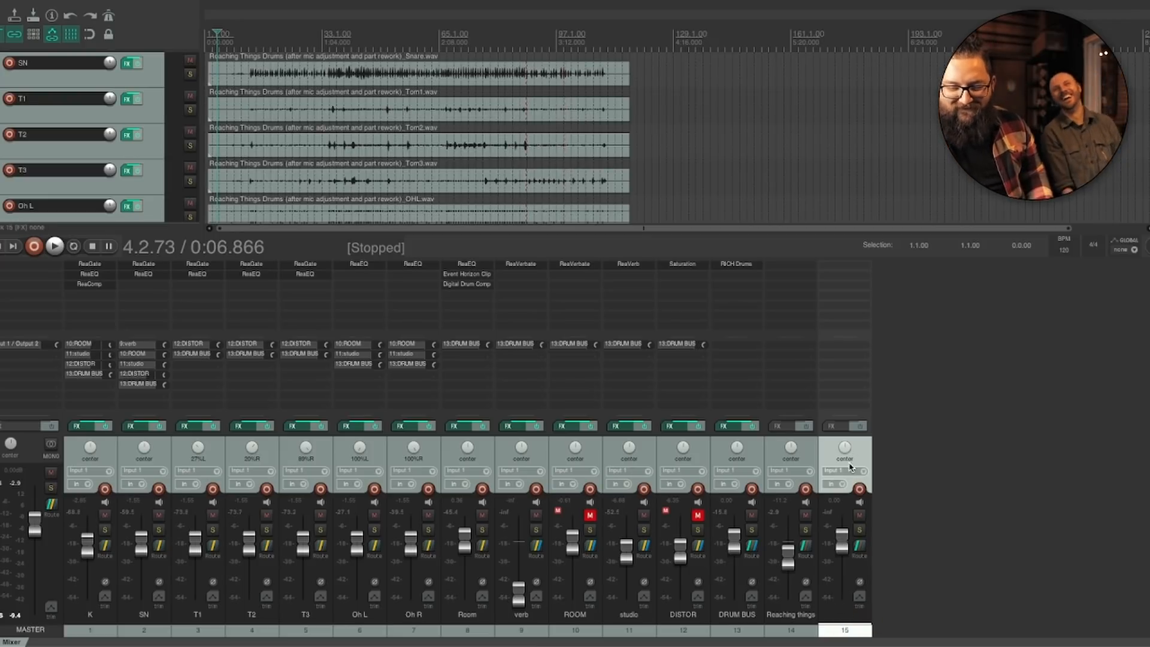
double_click(837, 617)
text(MASTER)
key(Return)
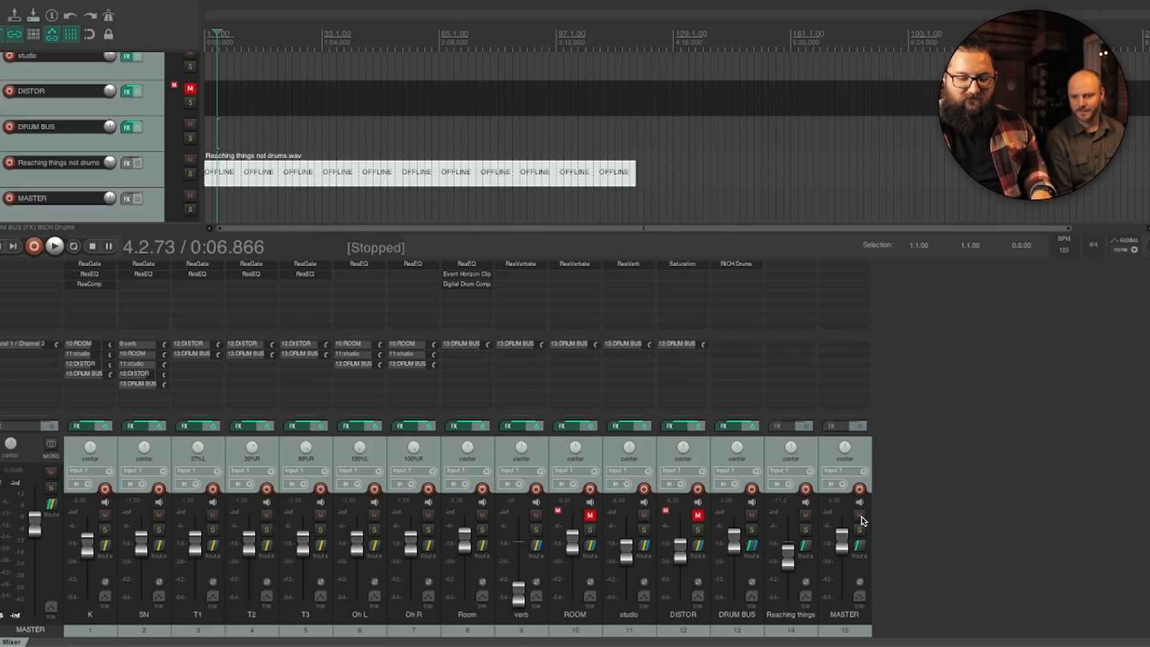
Play the song from about 0:34 and from the start, toggling the MASTER track's mute to check its signal.
click(269, 82)
key(space)
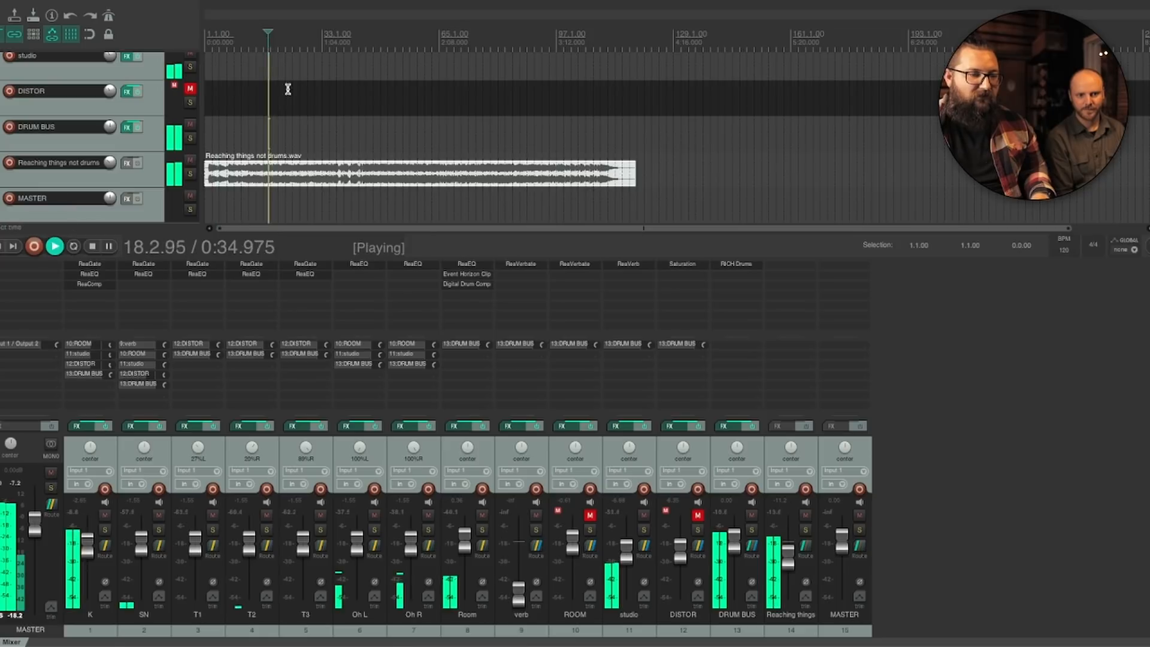
click(860, 516)
click(859, 515)
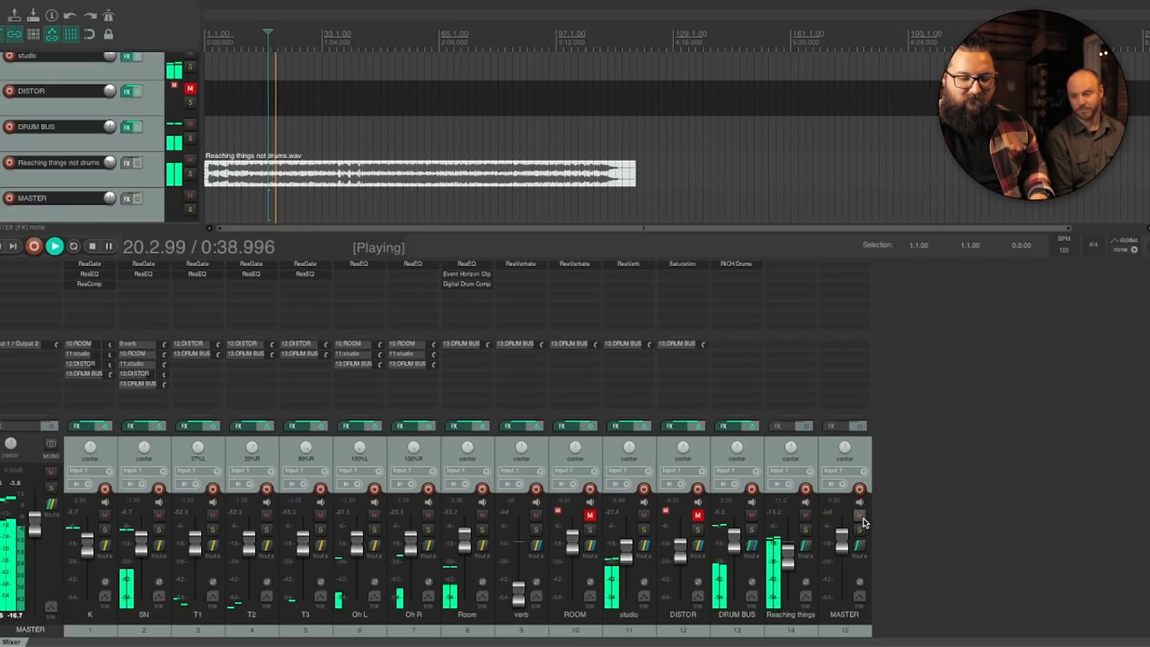
key(space)
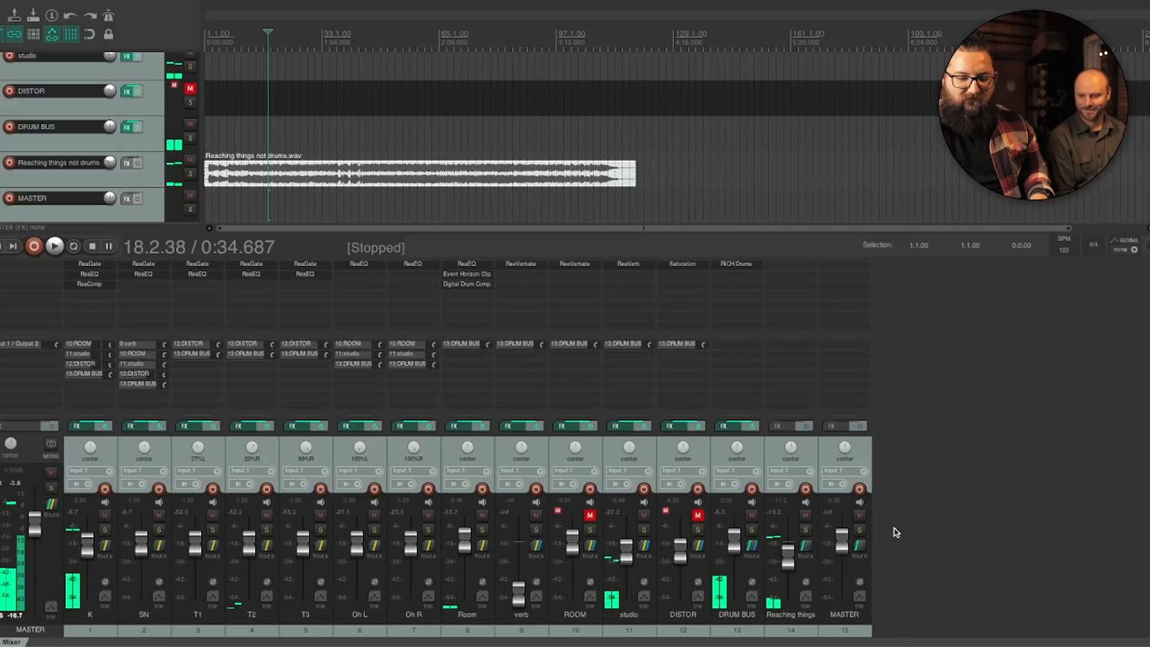
key(space)
key(space)
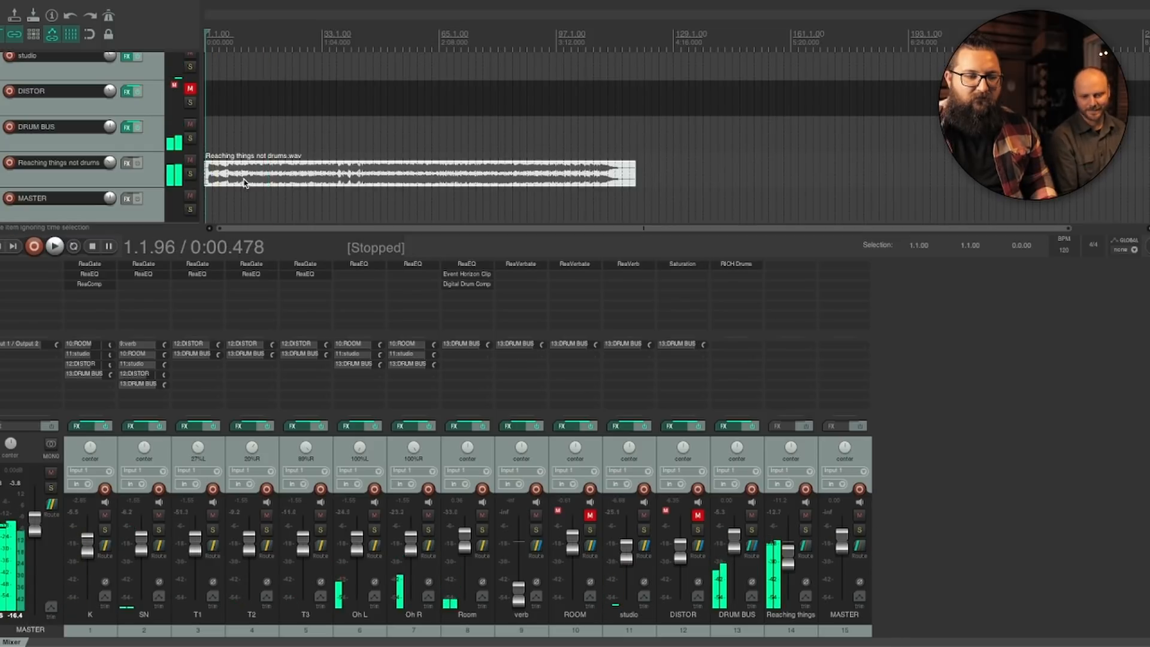
Try shifting the Reaching things not drums.wav item against the drums, and delete the item from its track.
drag(252, 183, 206, 175)
key(ctrl+z)
key(ctrl+z)
key(ctrl+z)
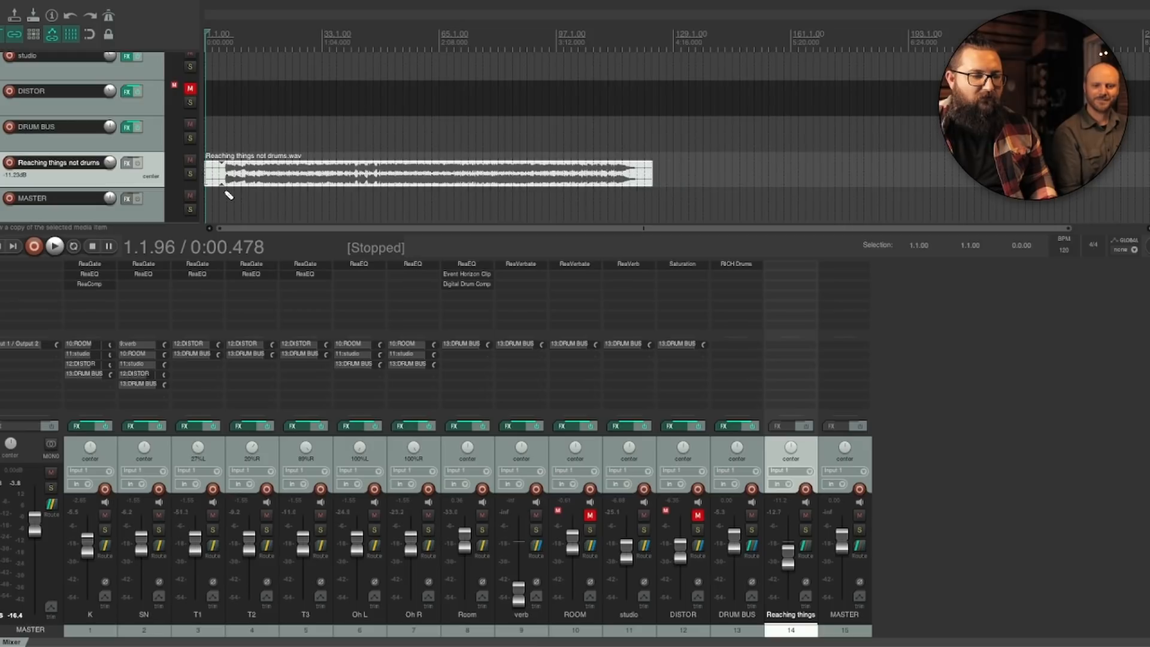
key(ctrl+z)
key(ctrl+z)
key(ctrl+z)
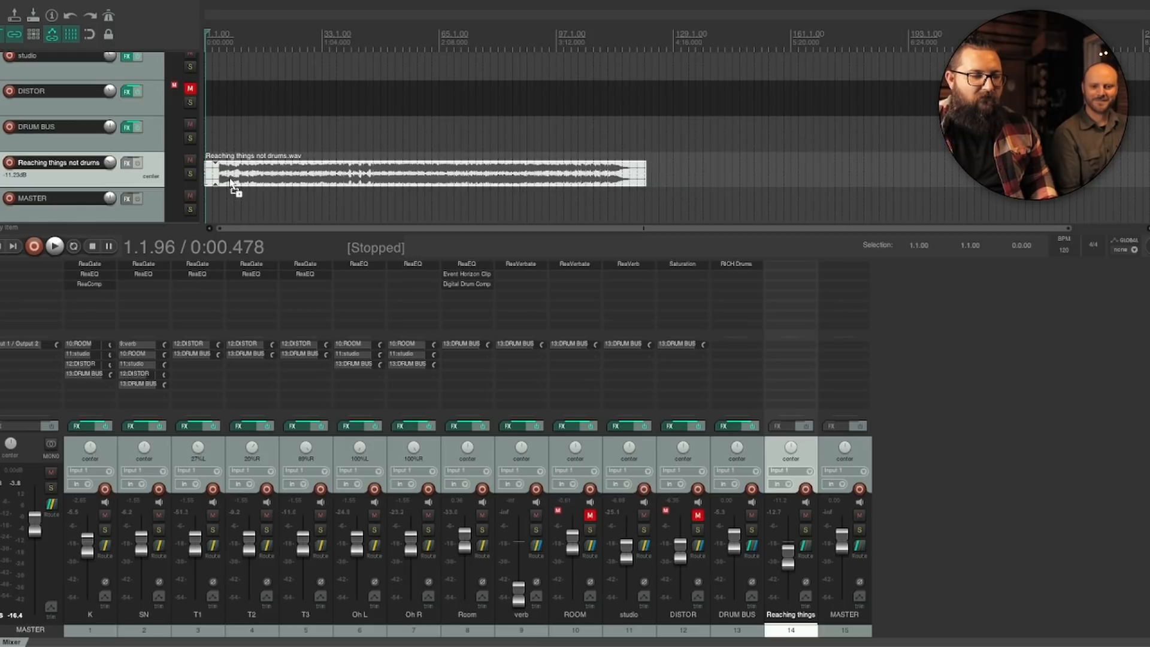
drag(232, 181, 235, 179)
key(Delete)
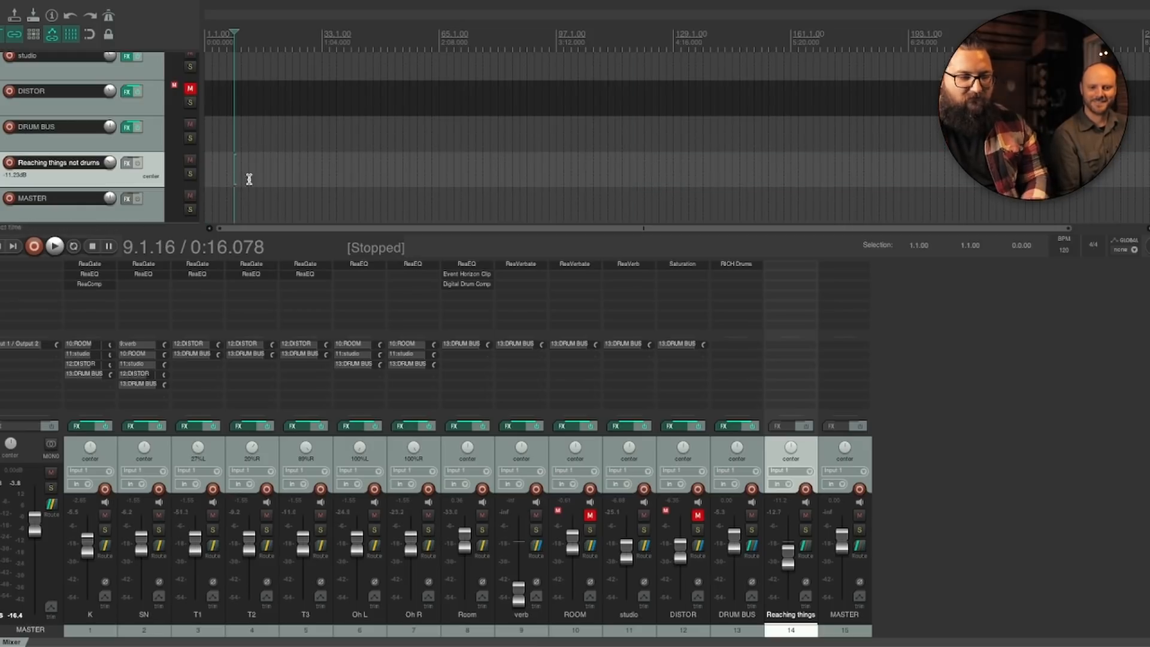
Move the Kick, Snare, Tom1, Tom2 and Tom3 items to the start of the project.
scroll(244, 178, up, 5)
scroll(575, 137, up, 4)
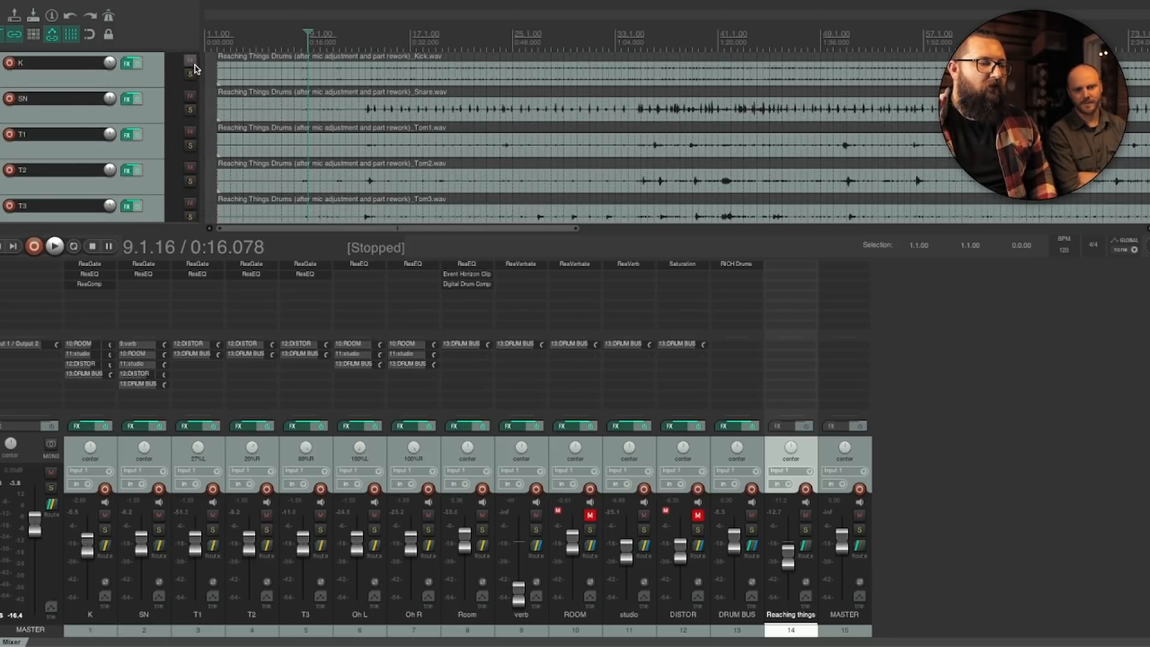
click(229, 81)
scroll(252, 159, down, 3)
drag(191, 191, 209, 191)
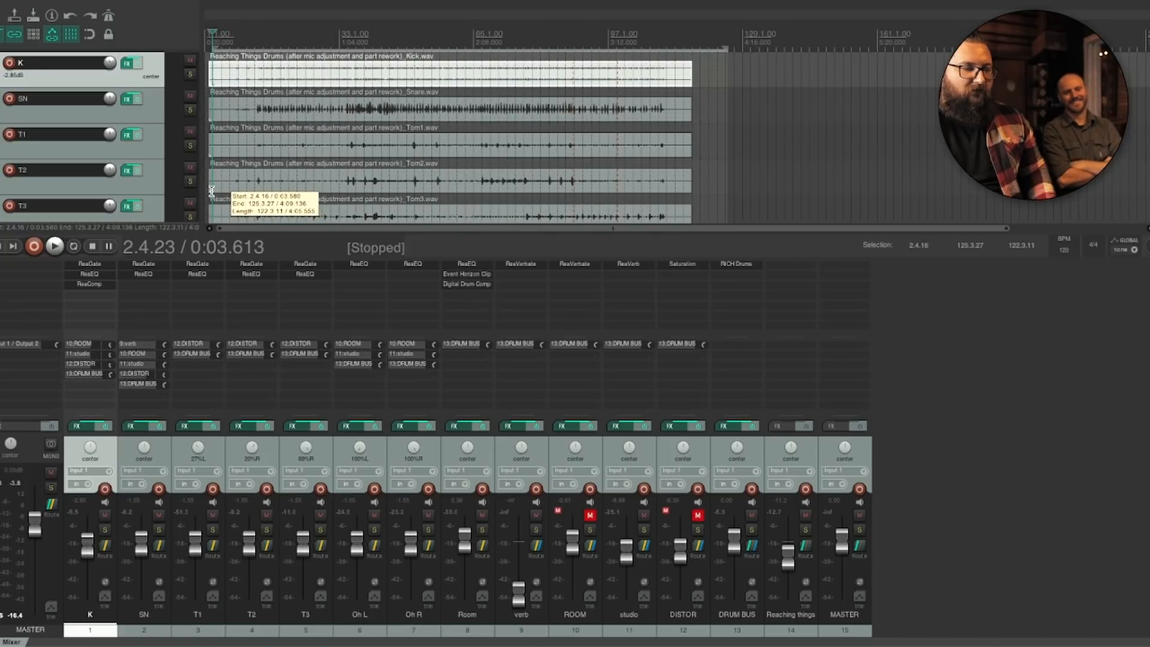
scroll(268, 159, down, 3)
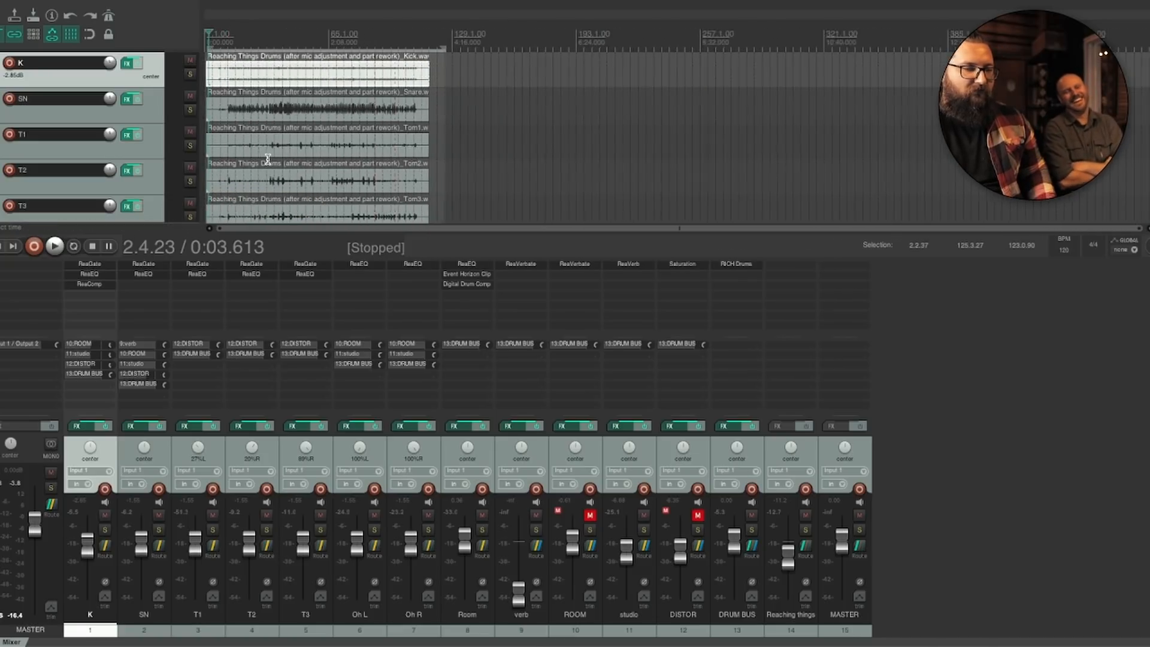
scroll(268, 158, up, 5)
click(266, 213)
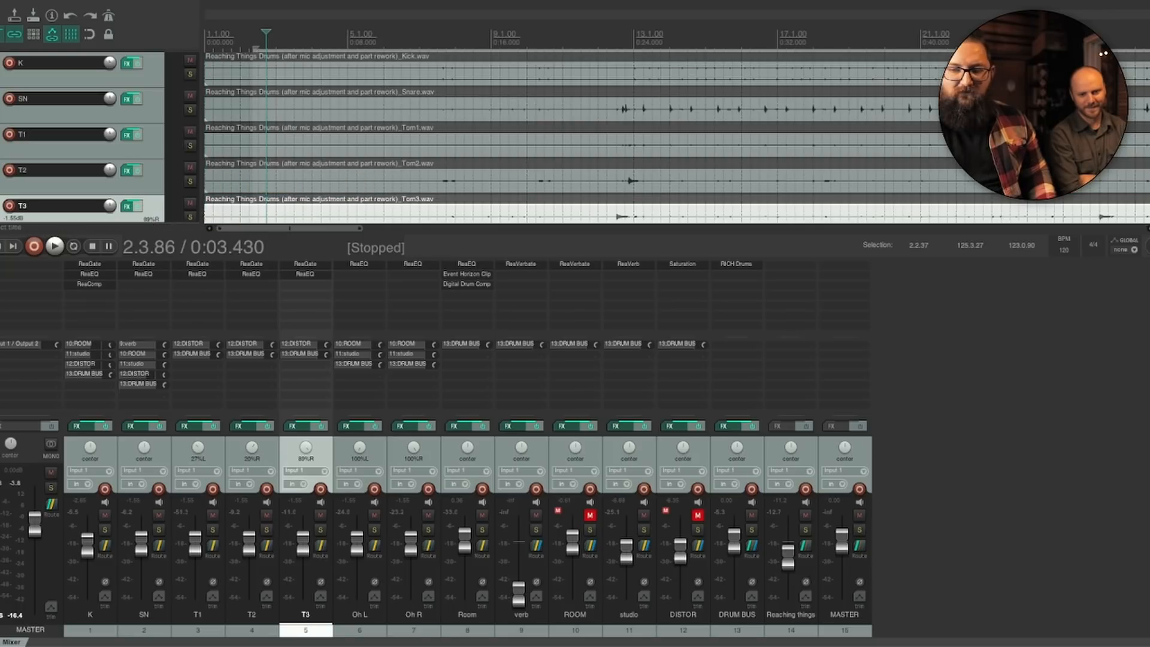
Move the OHL, OHR and Vx items to the start of the project.
scroll(344, 118, down, 4)
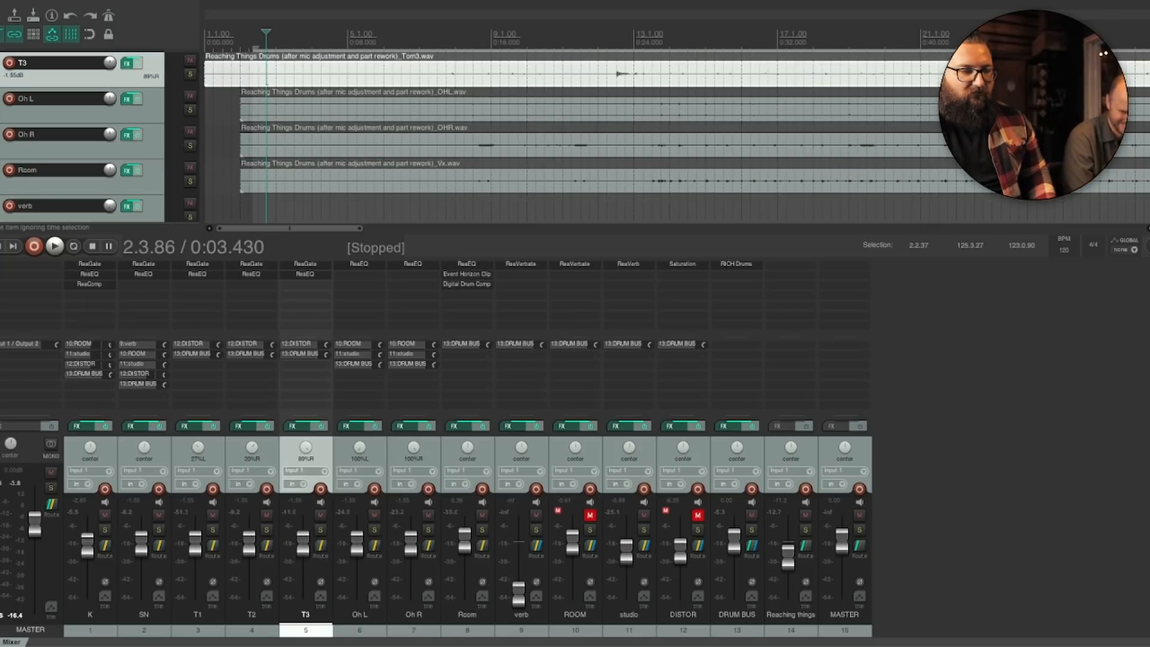
drag(344, 115, 218, 155)
drag(271, 191, 235, 190)
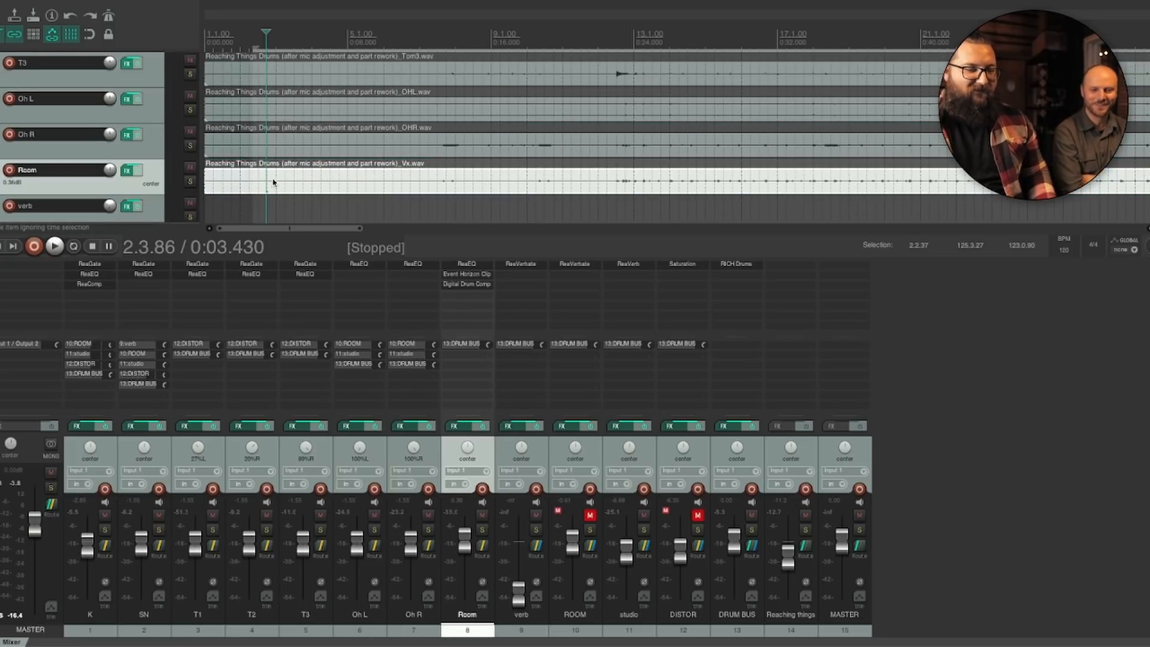
Place Reaching things not drums.wav on its existing track at the start of the project.
scroll(271, 200, down, 8)
scroll(272, 200, down, 6)
scroll(272, 180, down, 2)
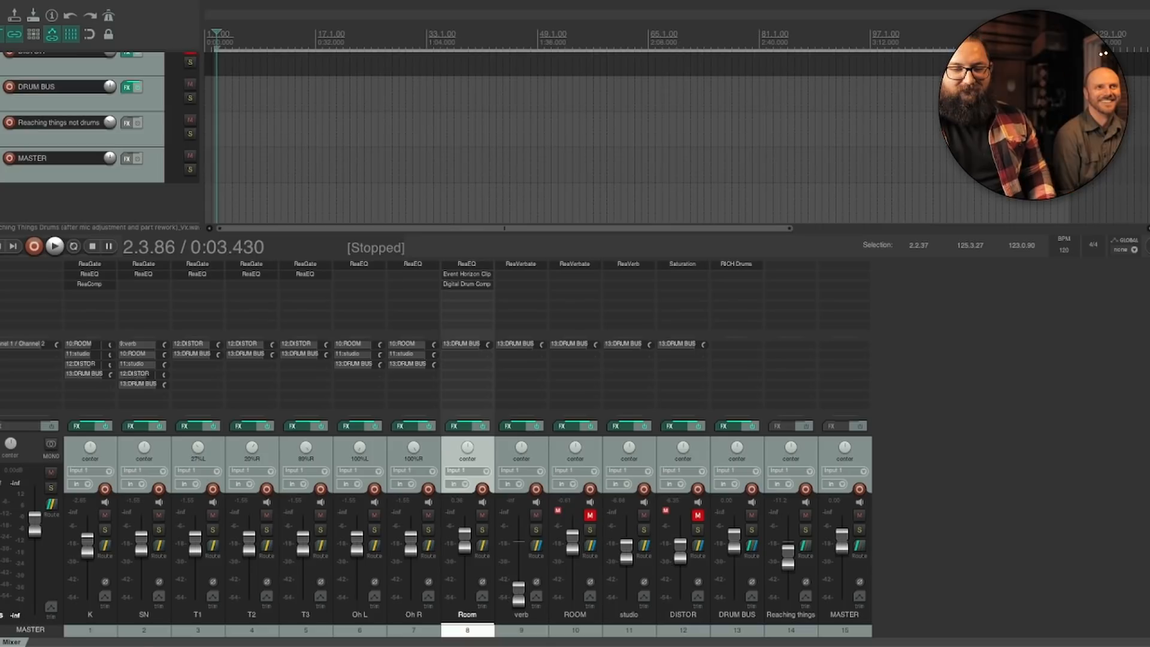
drag(379, 193, 204, 138)
Play the song from near the project start to check that the drums and the backing track line up.
key(space)
key(space)
drag(212, 42, 202, 42)
click(208, 44)
key(space)
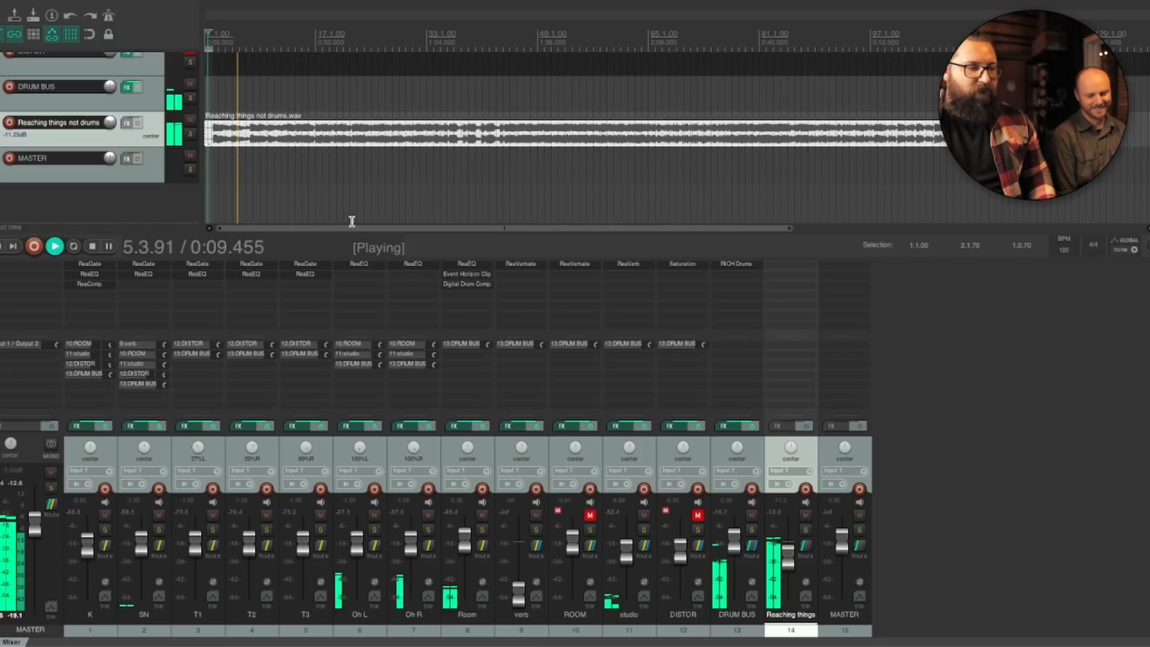
key(space)
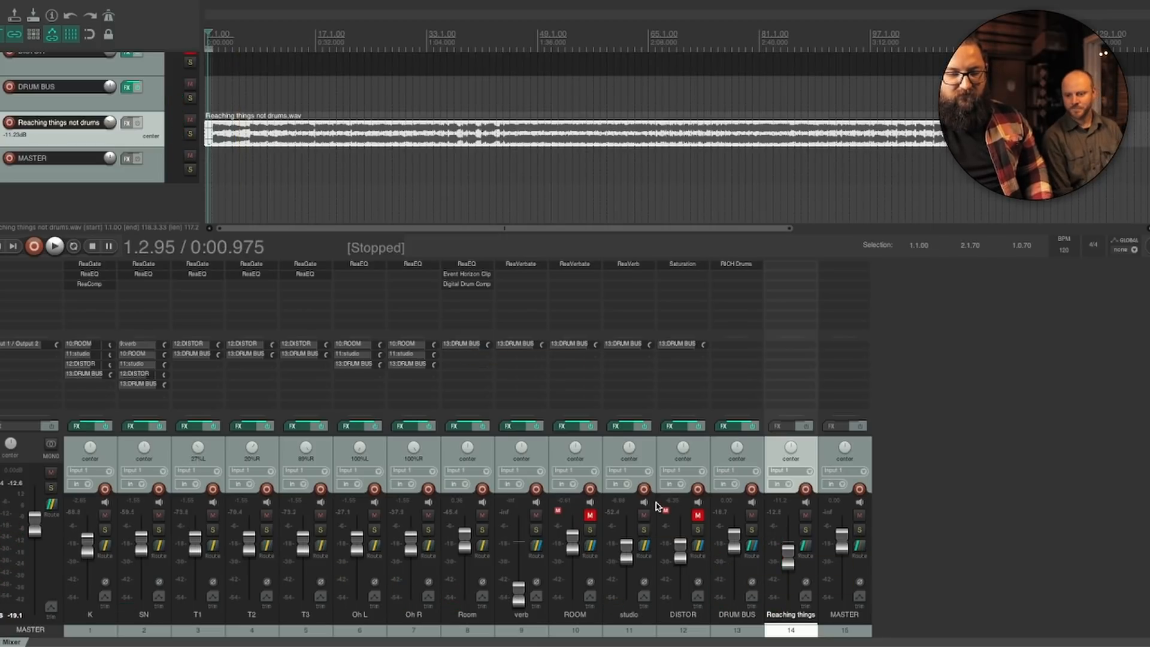
Play the song and briefly mute the DRUM BUS to compare the backing track with and without drums.
key(space)
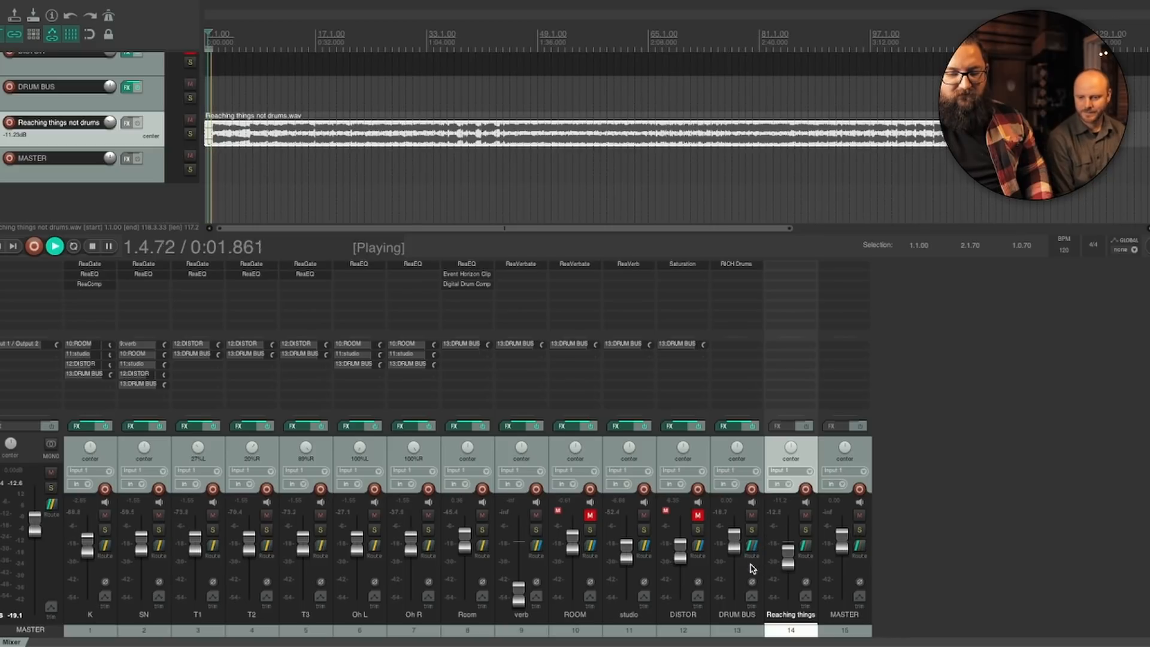
click(752, 515)
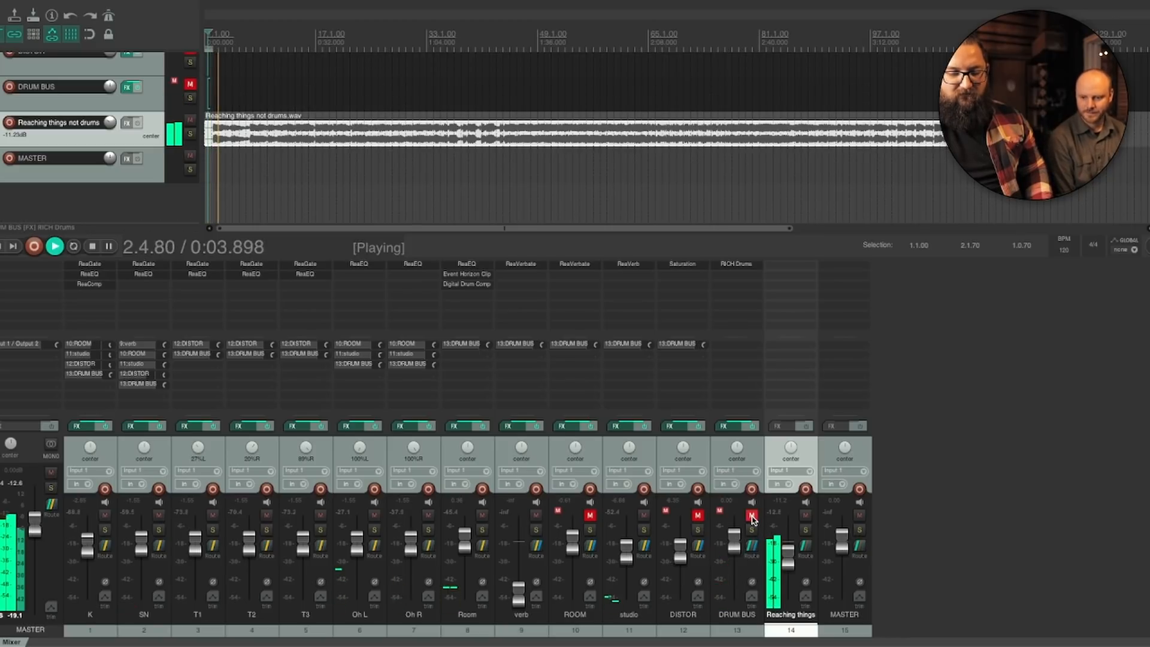
click(752, 516)
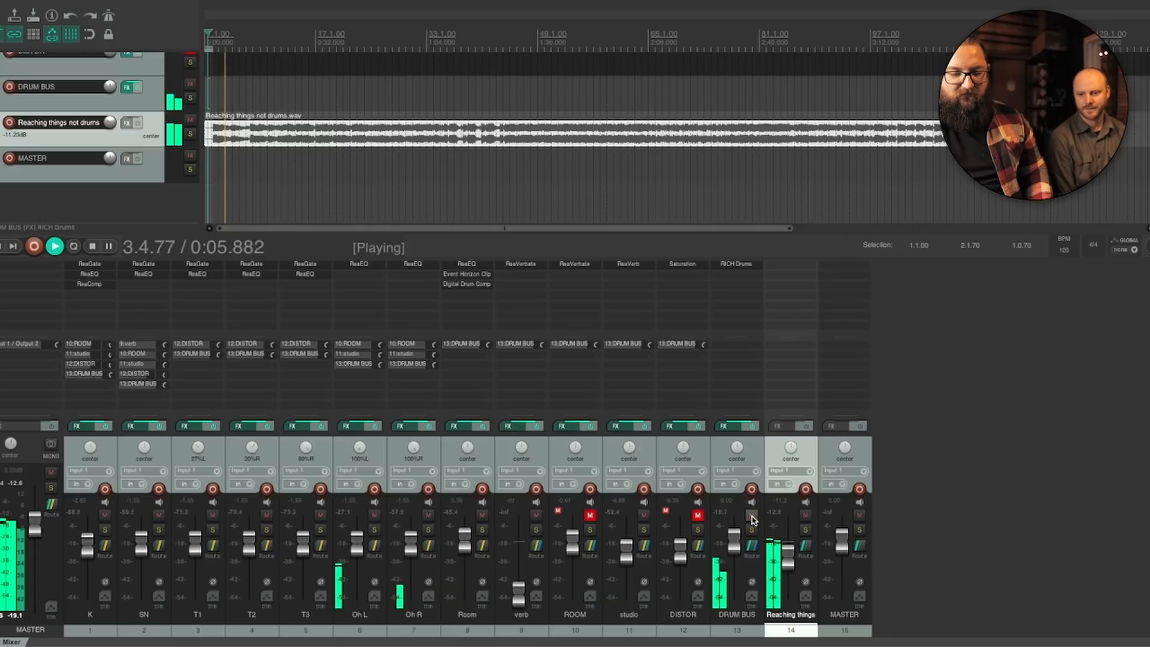
key(space)
Route the DRUM BUS and Reaching things tracks to the MASTER track and check the routing by toggling MASTER's mute during playback.
ctrl+click(748, 633)
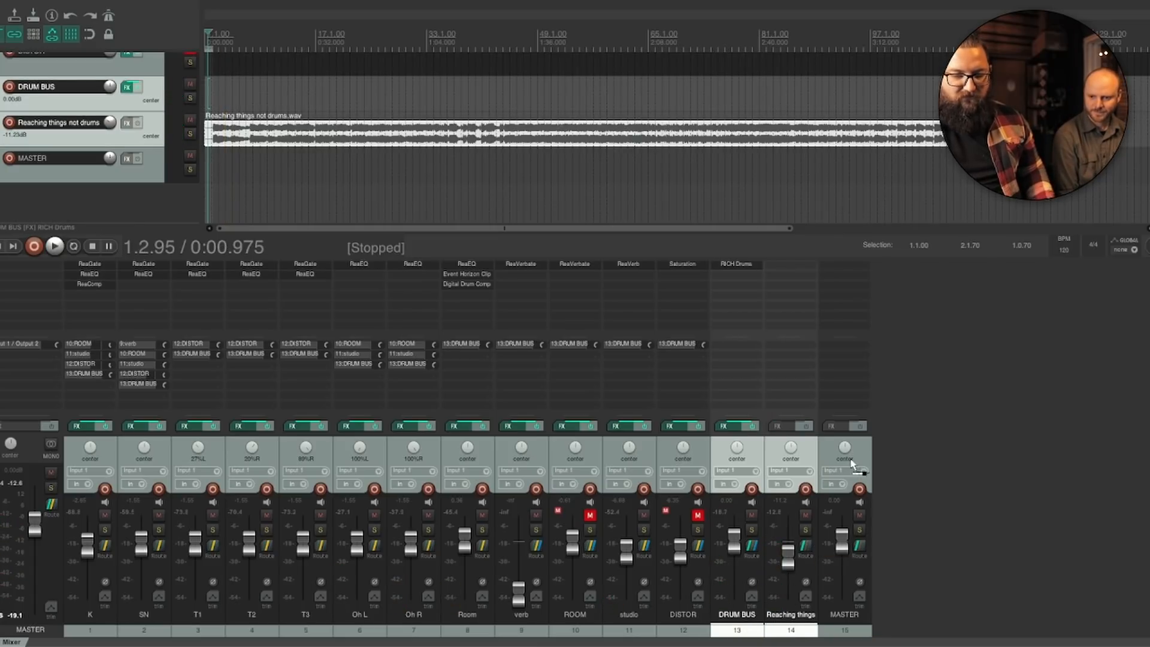
drag(862, 455, 863, 456)
key(space)
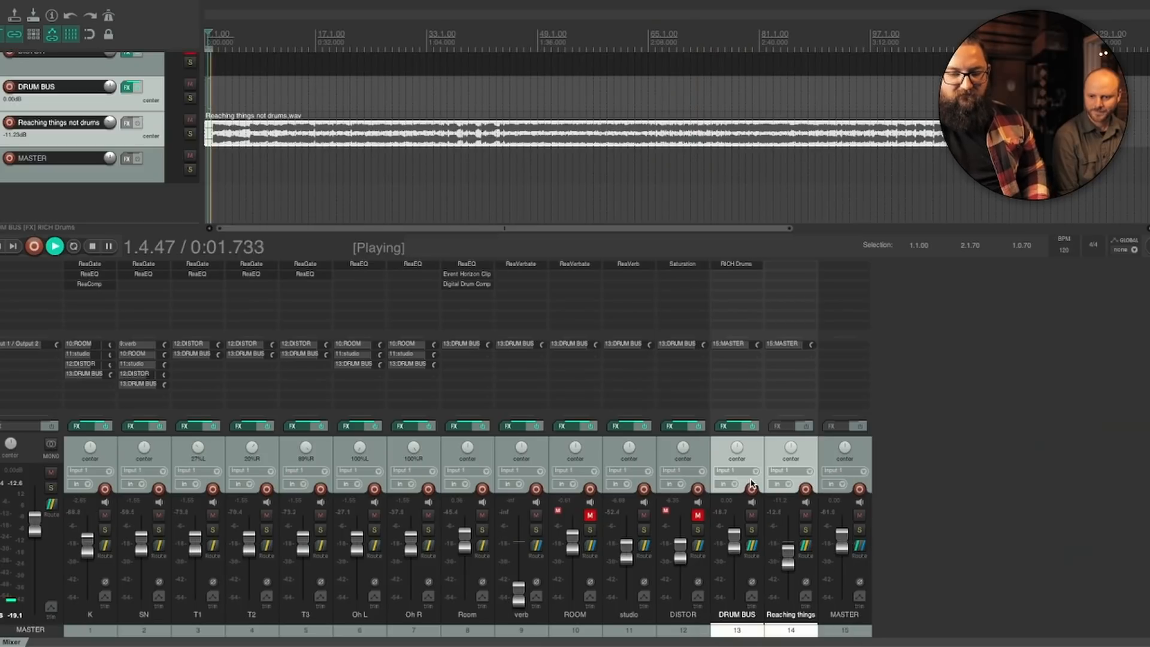
click(860, 515)
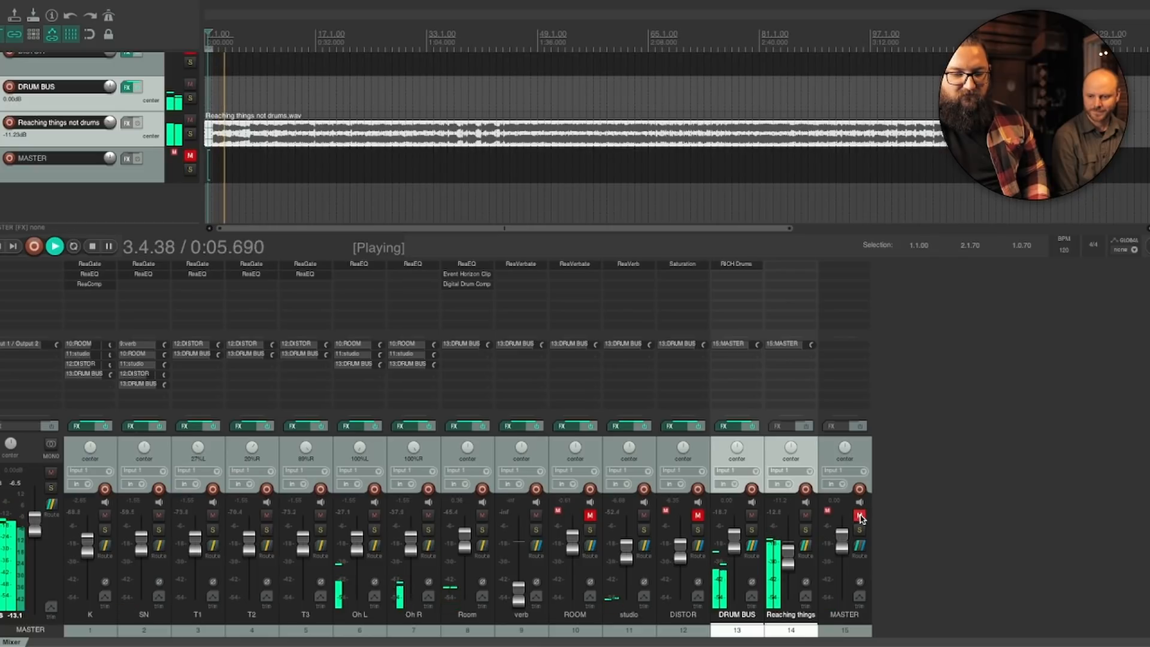
click(859, 517)
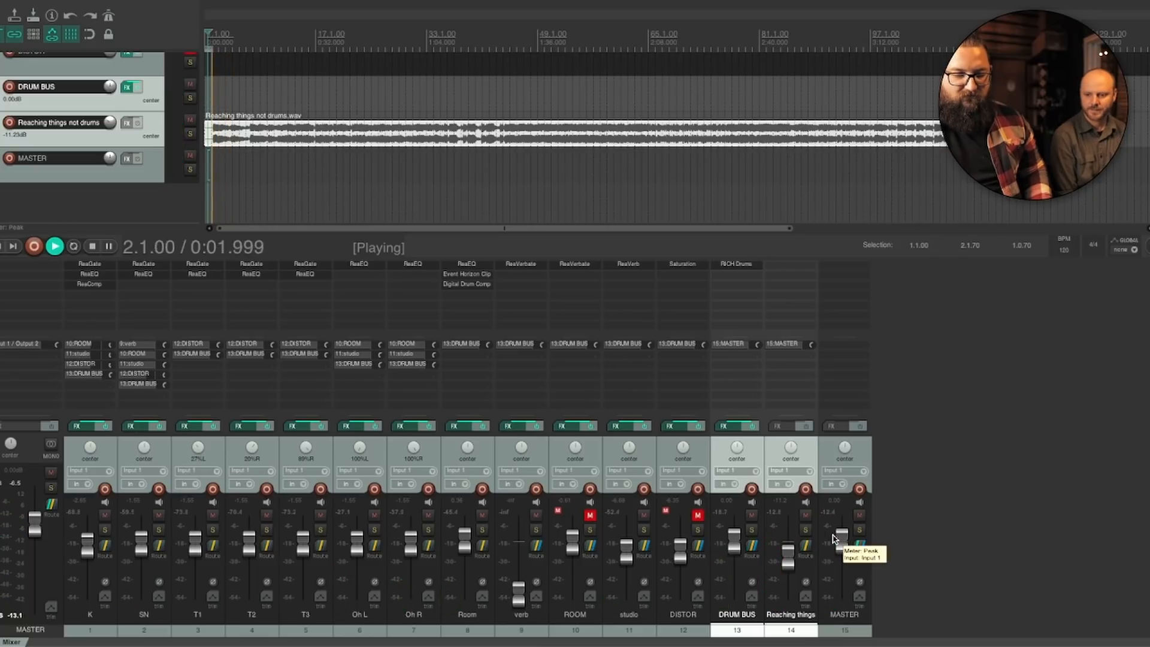
click(859, 515)
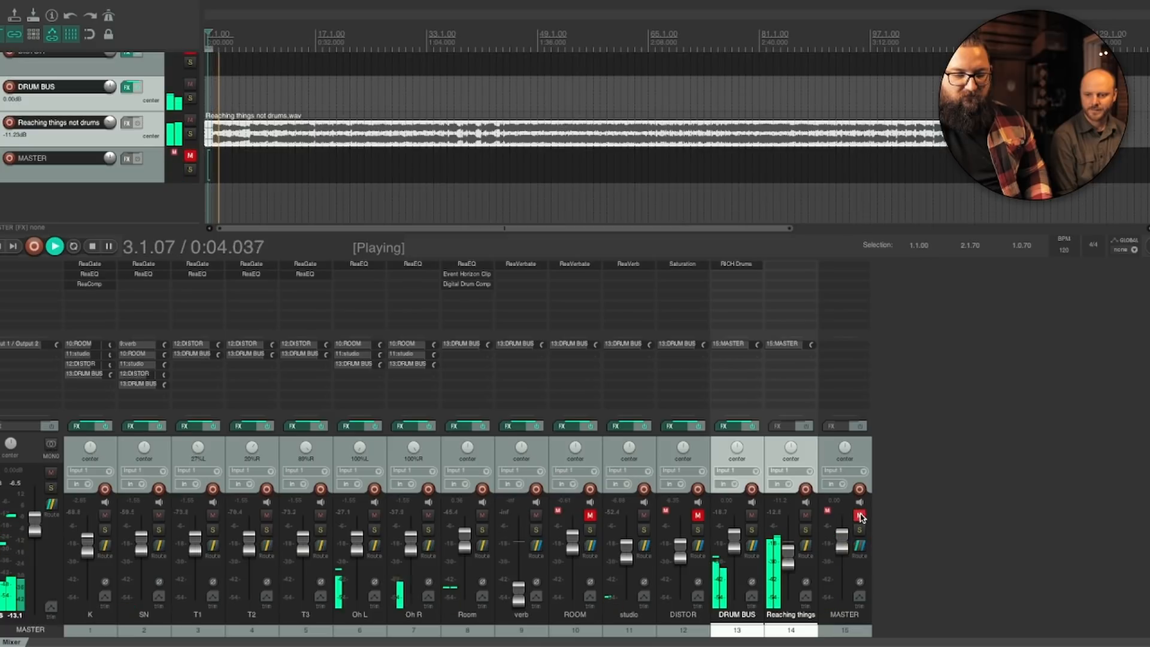
click(860, 516)
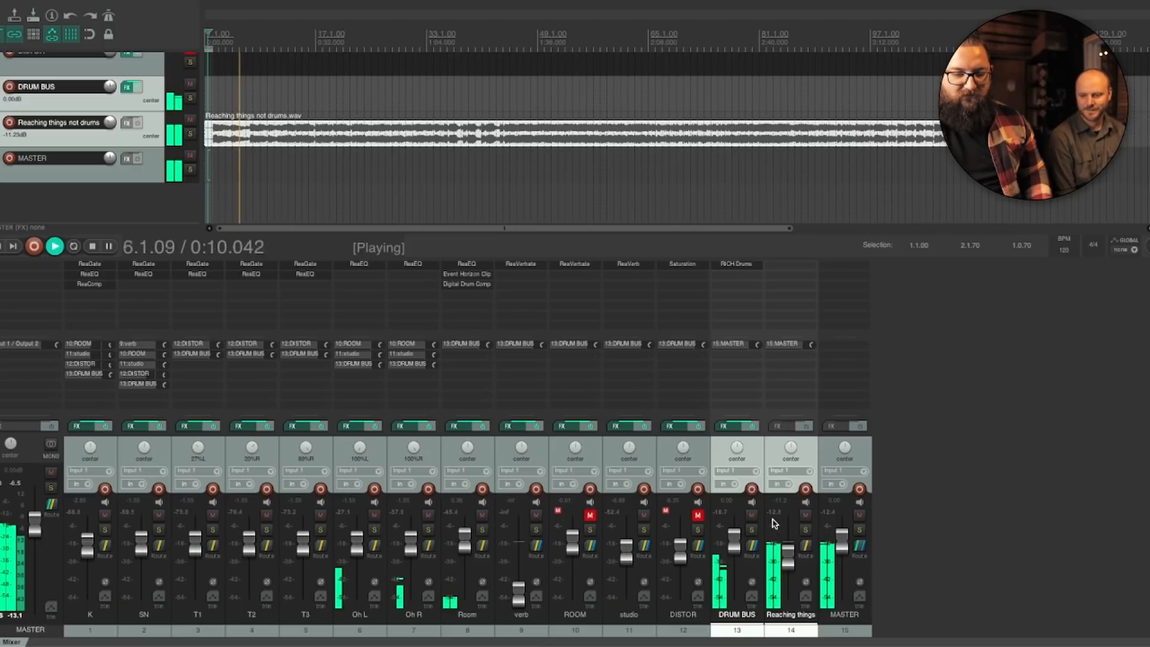
key(space)
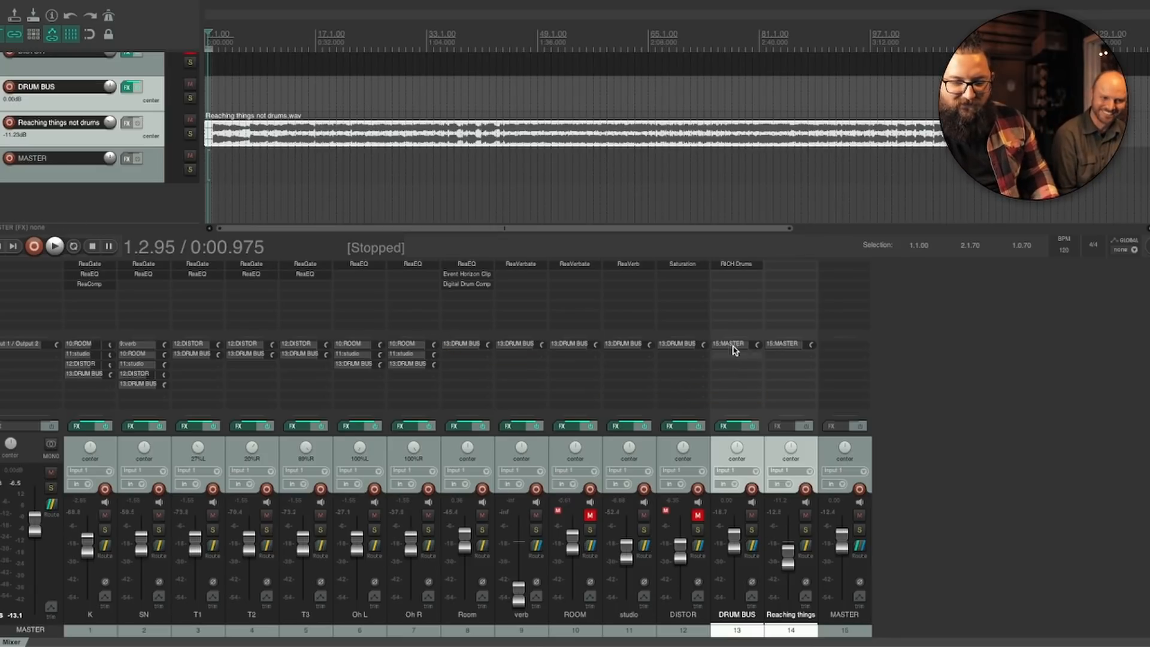
drag(732, 344, 729, 381)
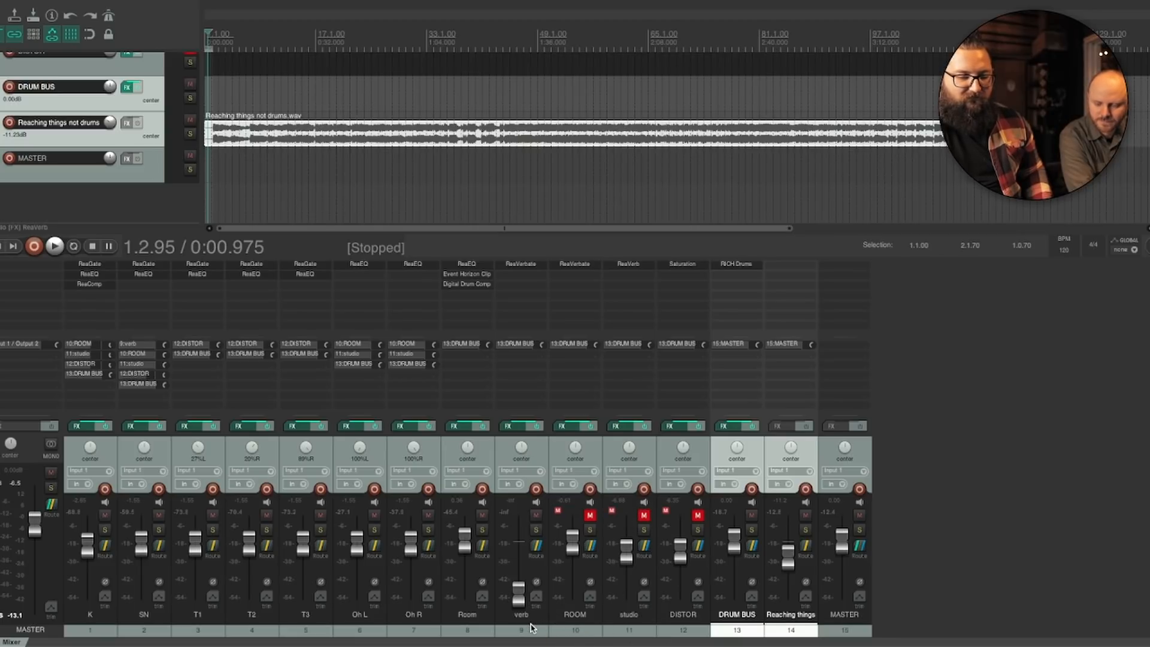
Unmute the ROOM track and bypass the entire effects chains on tracks K through ROOM and on the DRUM BUS.
click(562, 630)
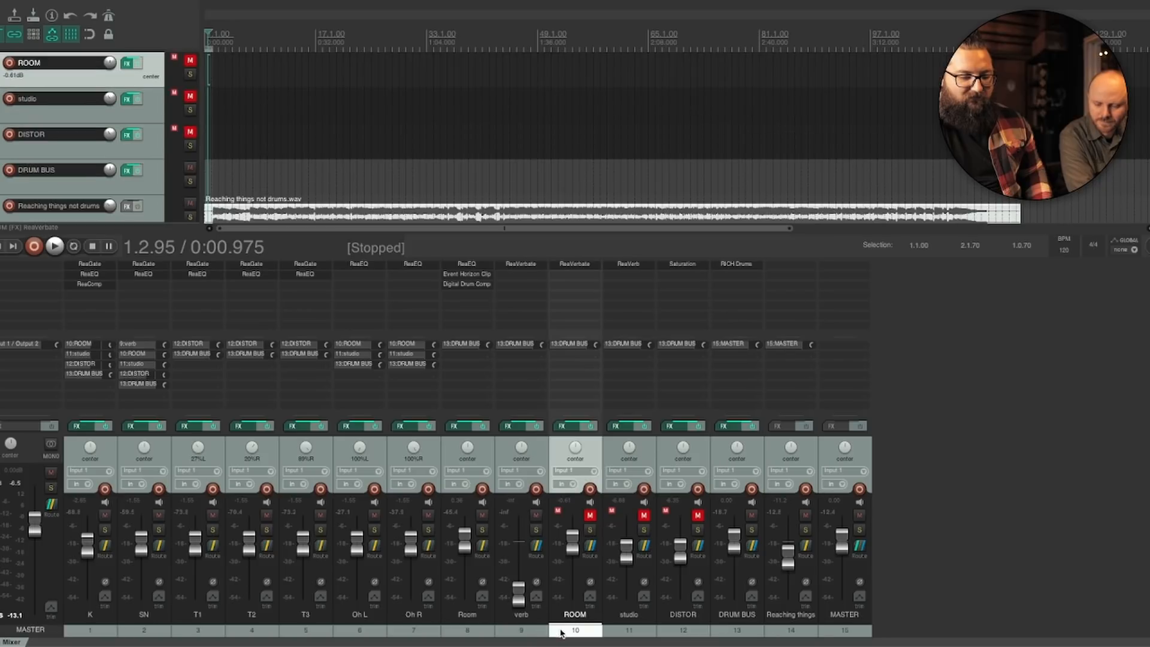
click(590, 515)
shift+click(88, 632)
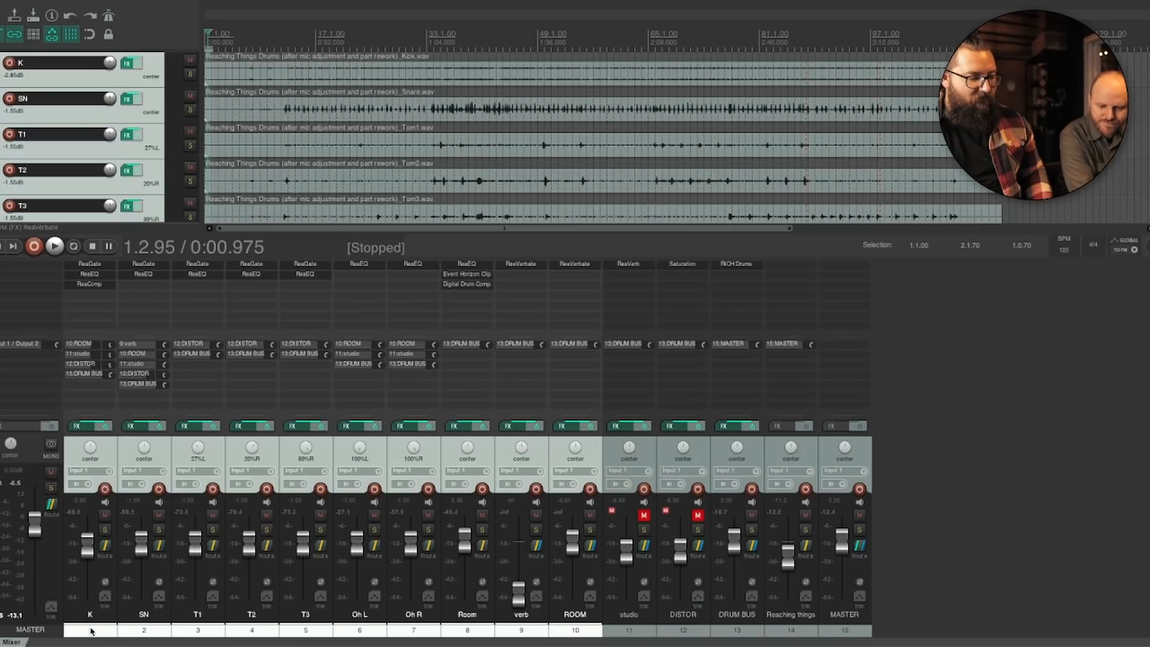
click(157, 427)
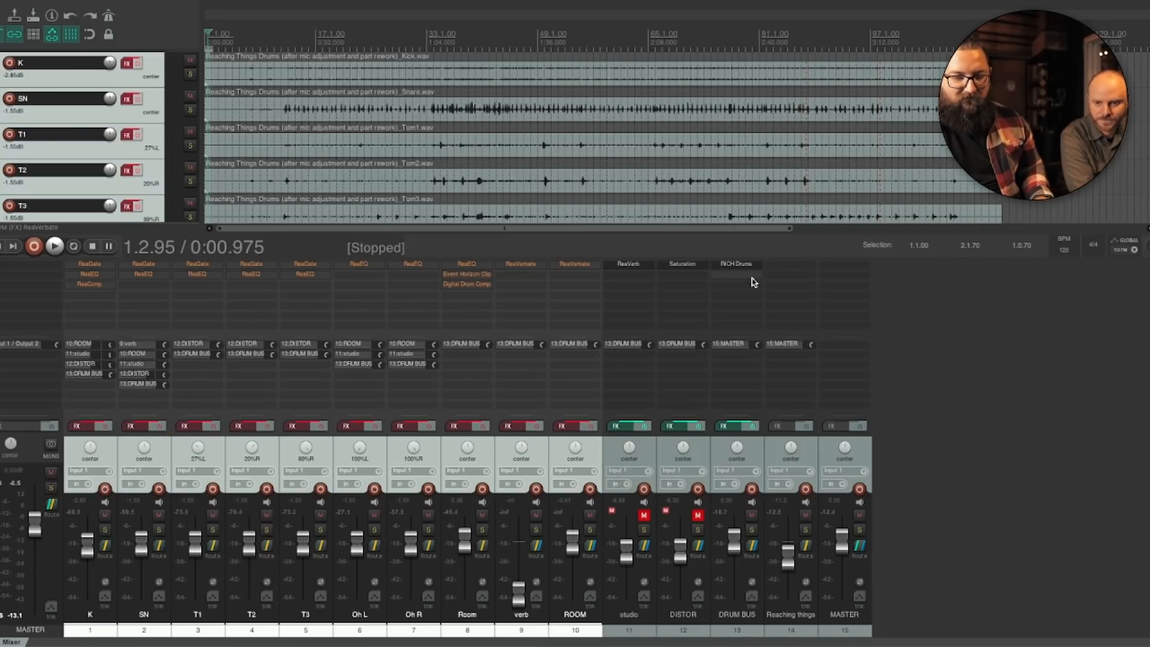
click(753, 426)
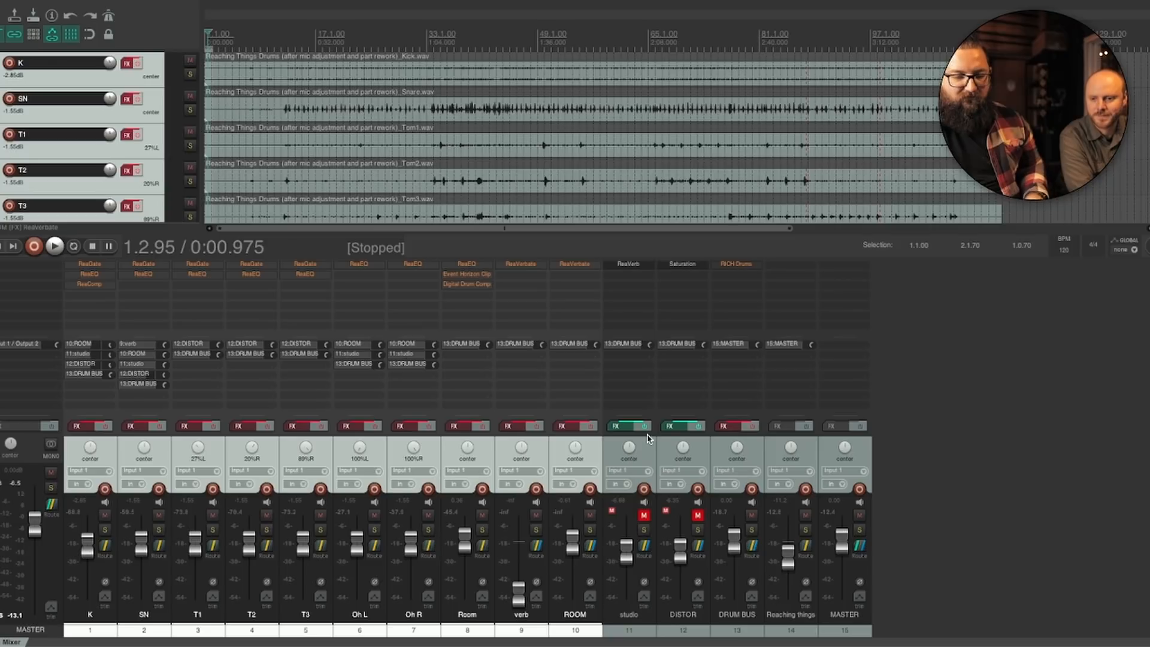
Play the song with the effects bypassed, skipping ahead to about bar 12 where the drums come in.
key(space)
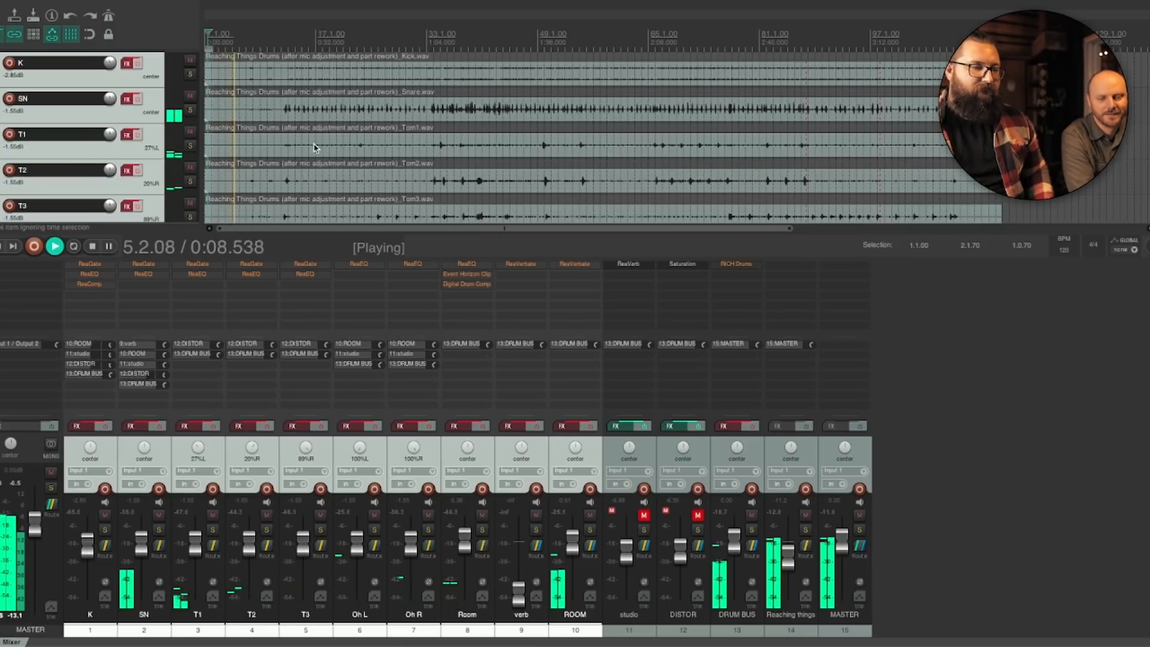
click(281, 47)
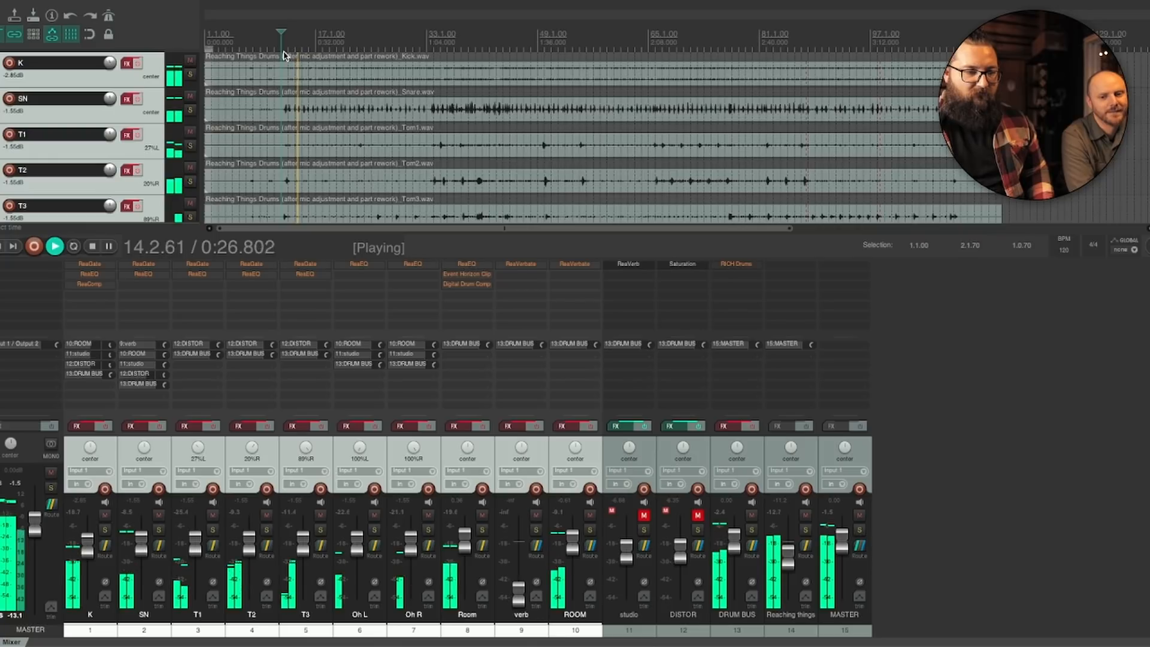
key(space)
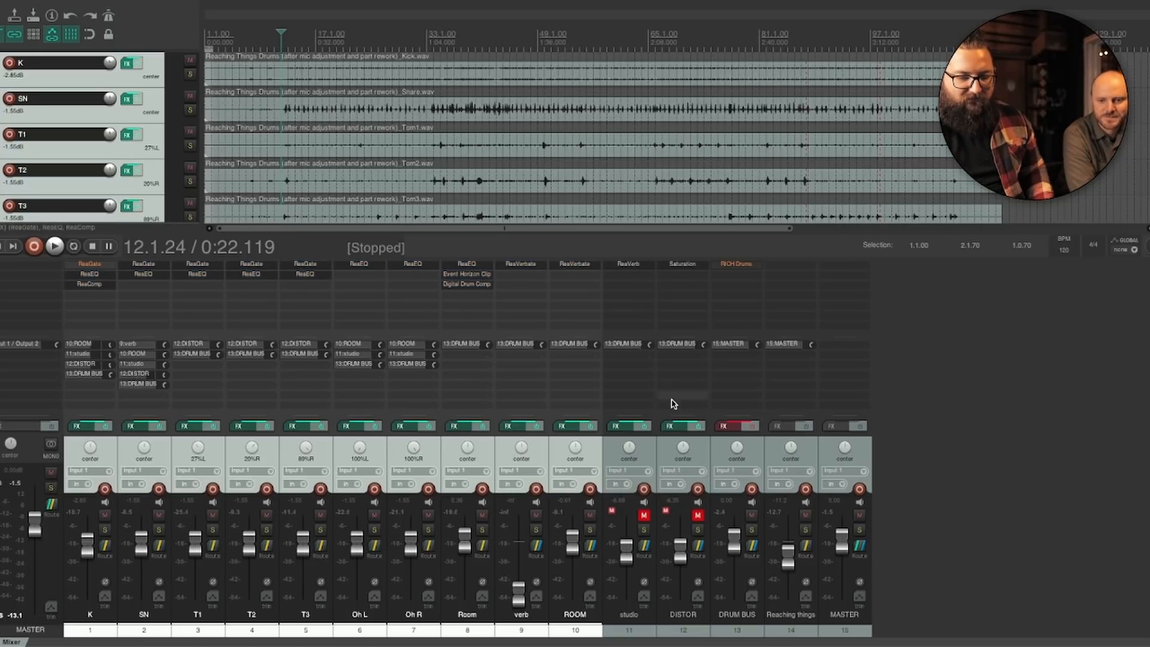
Re-enable the DRUM BUS effects chain and individually bypass every plugin on Room, Oh R, Oh L, T3, T2, T1, SN and K.
click(751, 426)
shift+click(468, 265)
shift+click(468, 274)
shift+click(469, 284)
shift+click(412, 264)
shift+click(359, 264)
shift+click(305, 264)
shift+click(305, 273)
drag(278, 271, 94, 284)
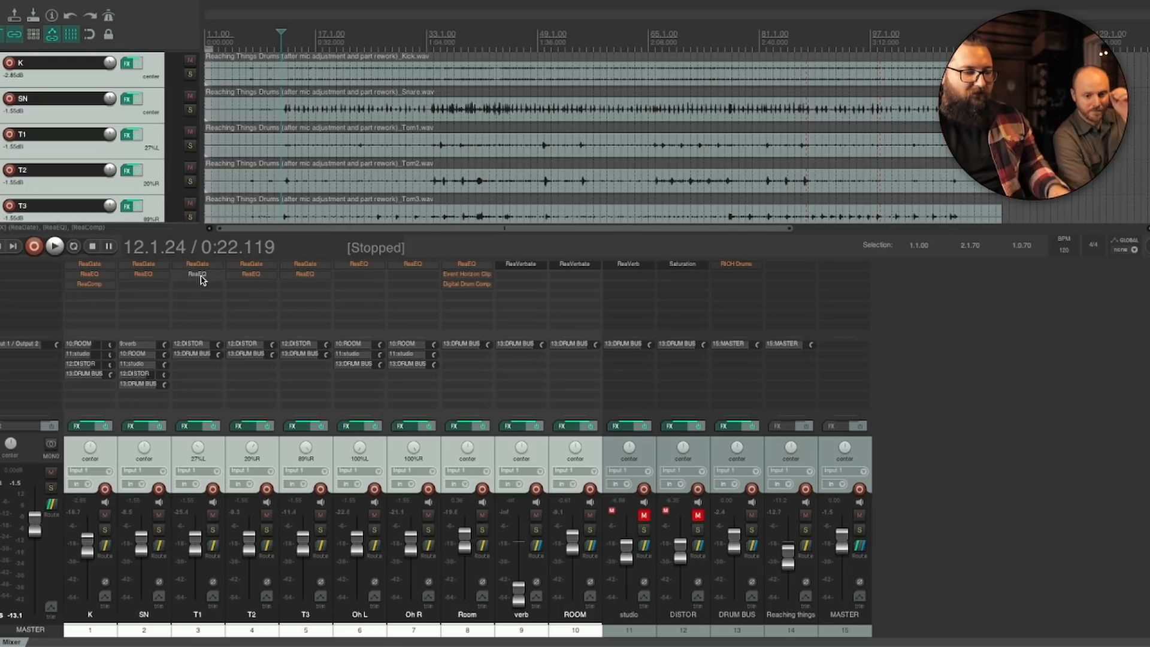
double_click(194, 295)
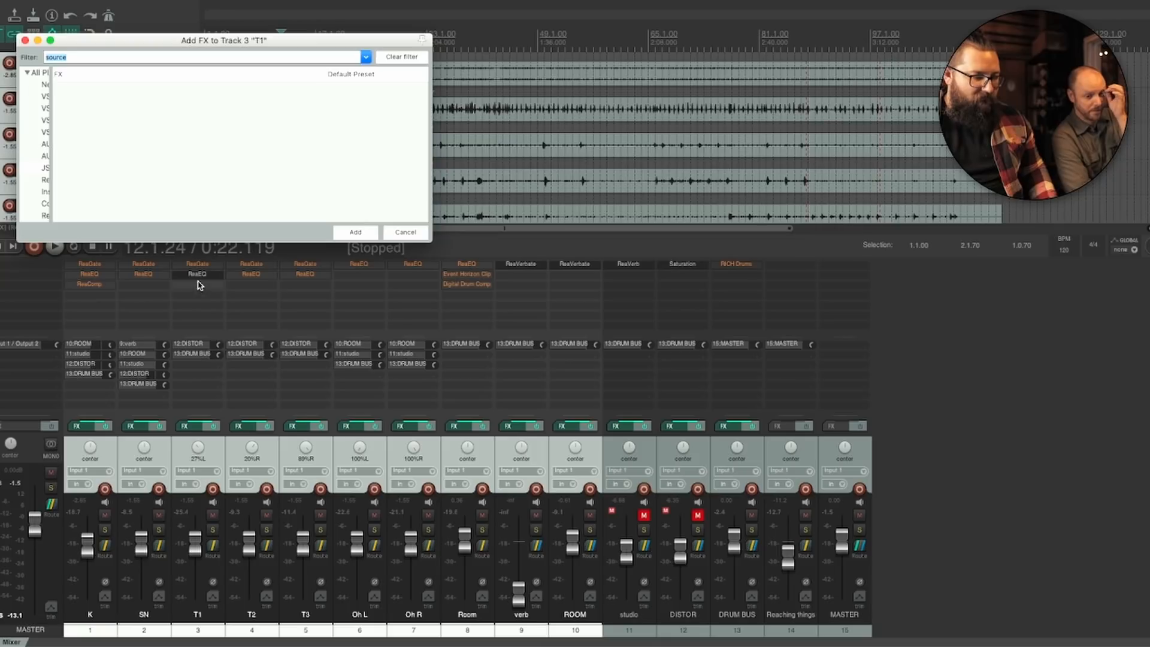
click(403, 232)
shift+click(200, 274)
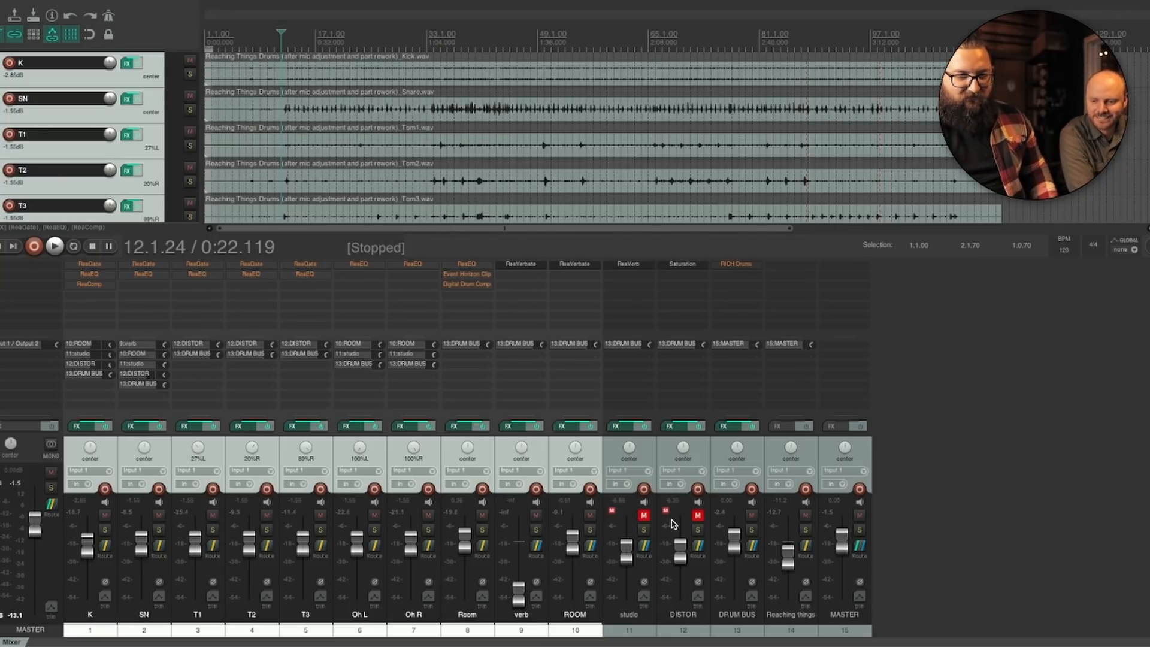
Rename the studio track as Studio Verb and the DISTOR track as Distortion.
click(628, 619)
double_click(624, 617)
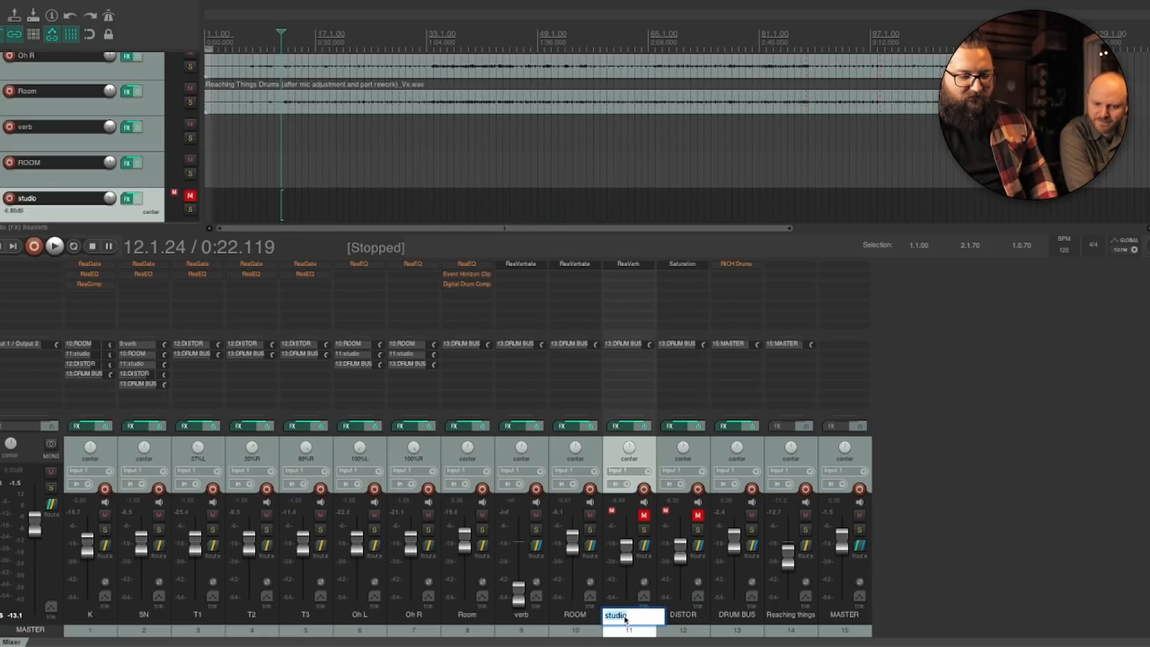
text(Studio Ve)
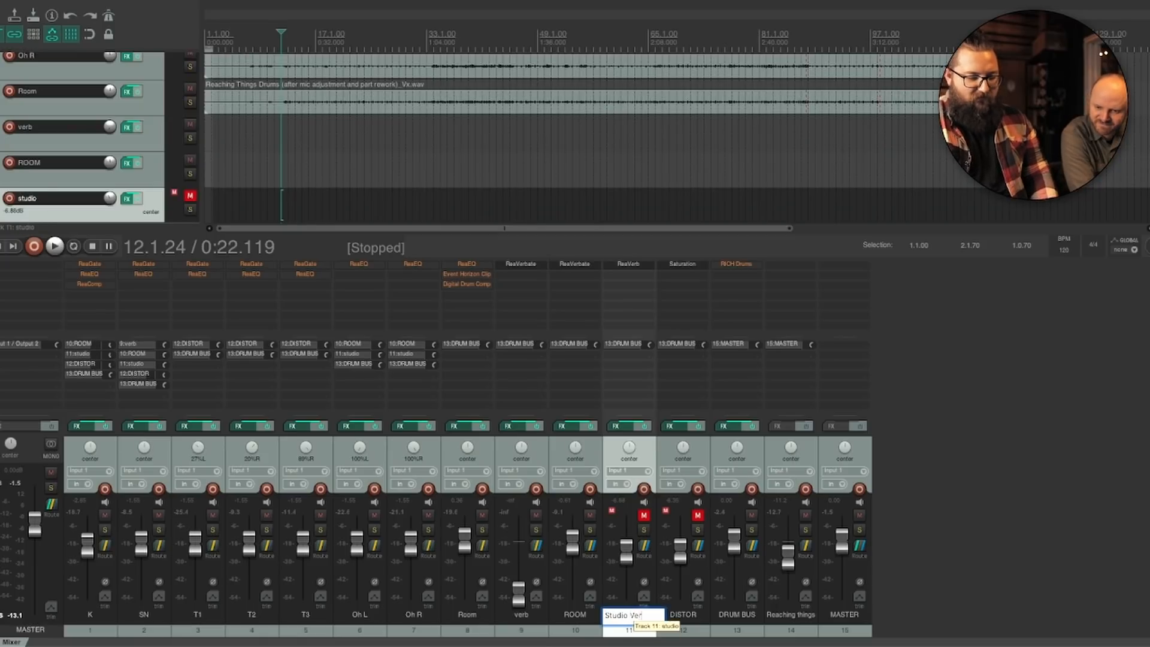
text(rb)
key(Return)
double_click(680, 618)
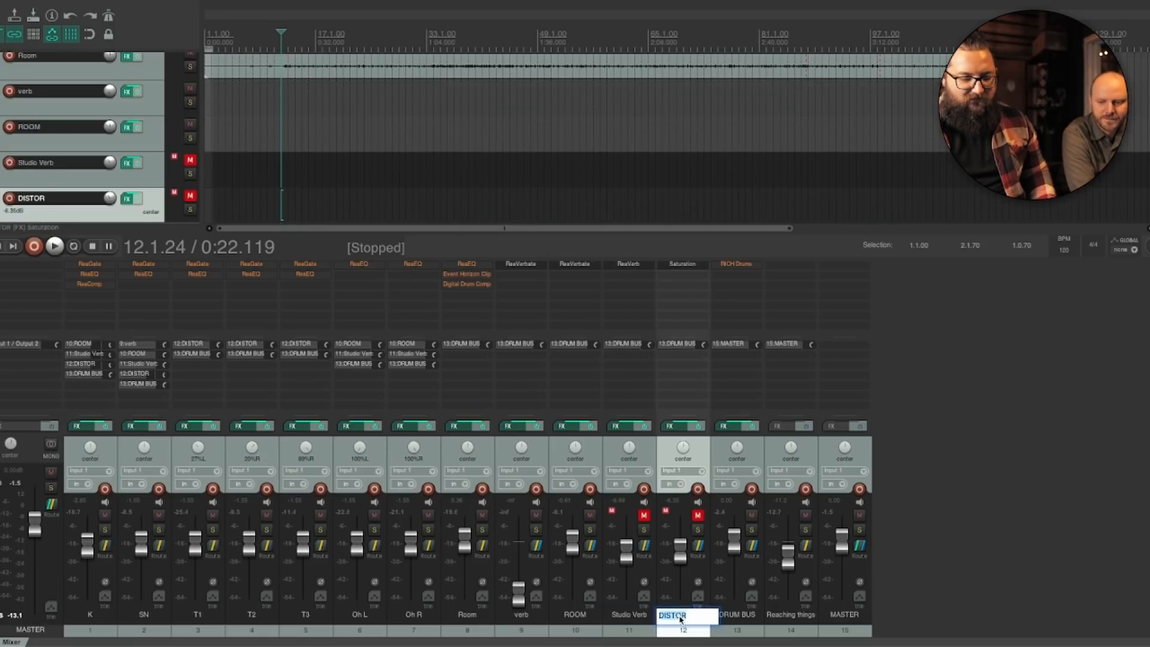
text(Distortion)
key(Return)
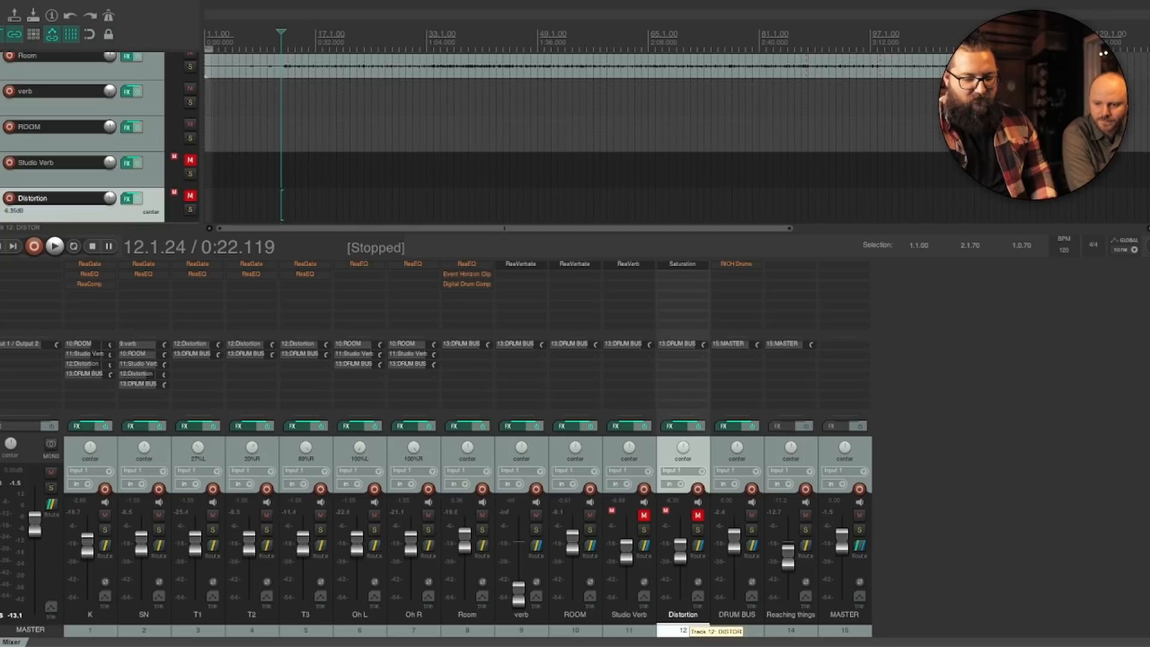
Rename track 10, ROOM, as Room Verb and track 8, Room, as Room Mic.
double_click(564, 618)
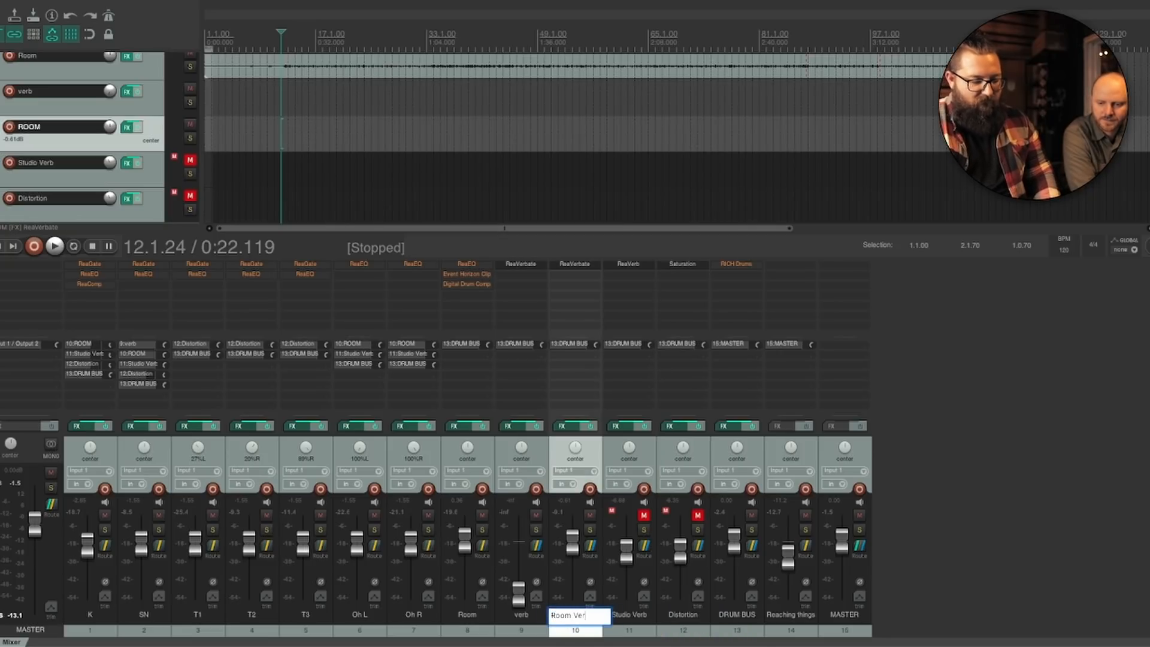
key(Return)
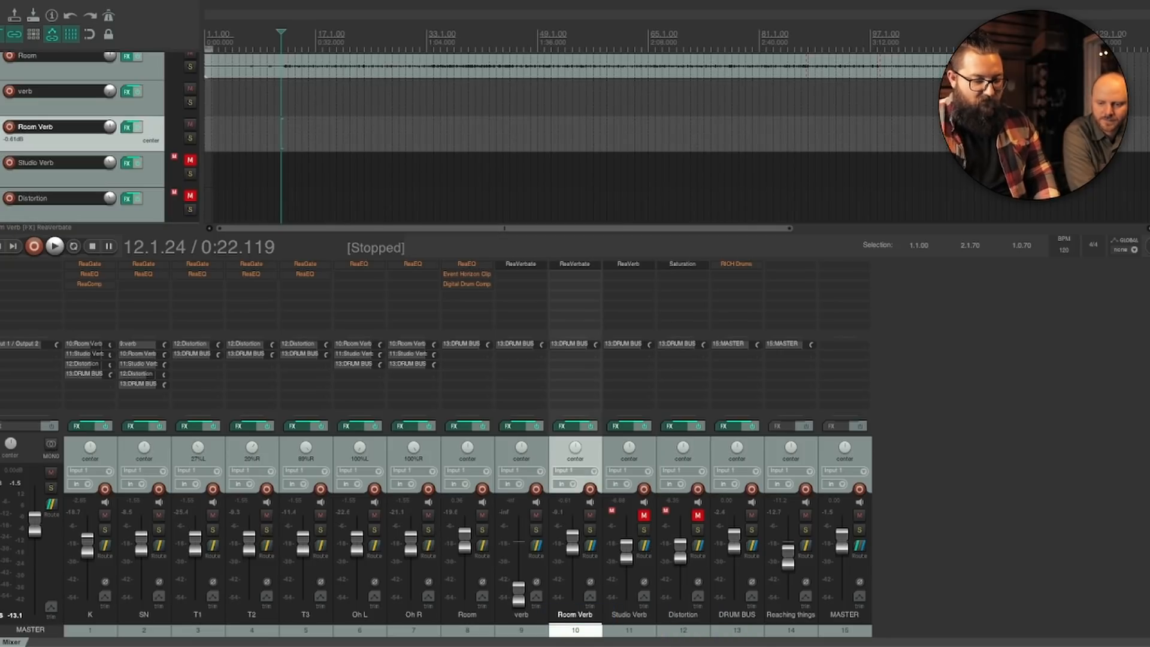
click(471, 620)
double_click(471, 619)
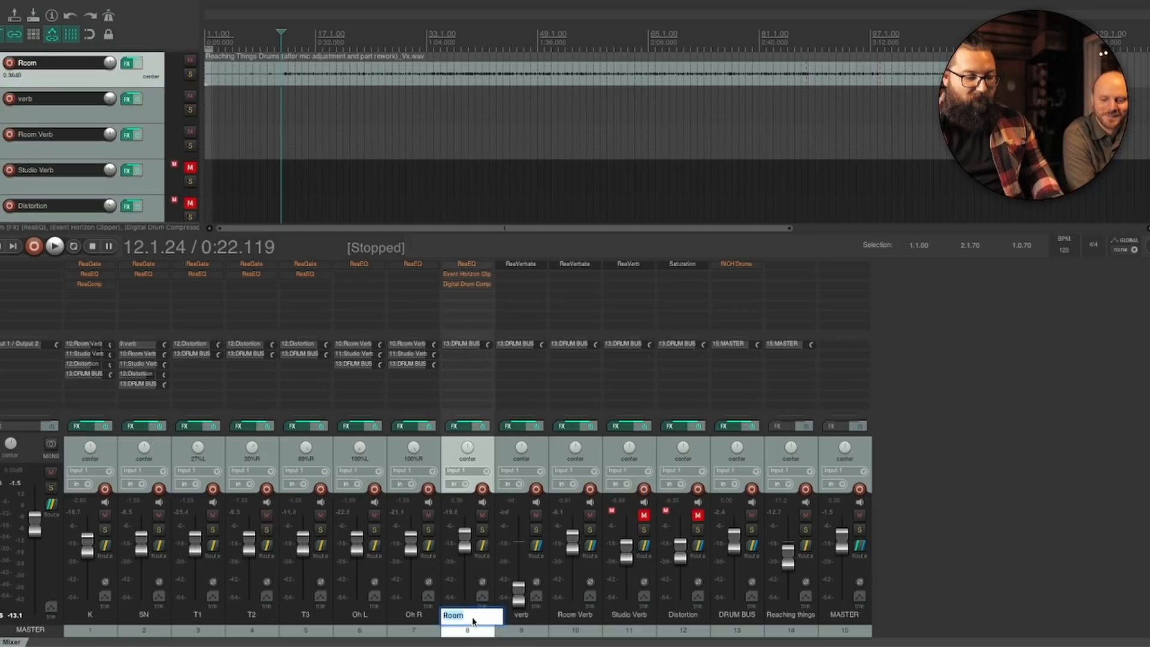
text(Mic)
Rename the verb track as Verb with a capital initial.
double_click(536, 617)
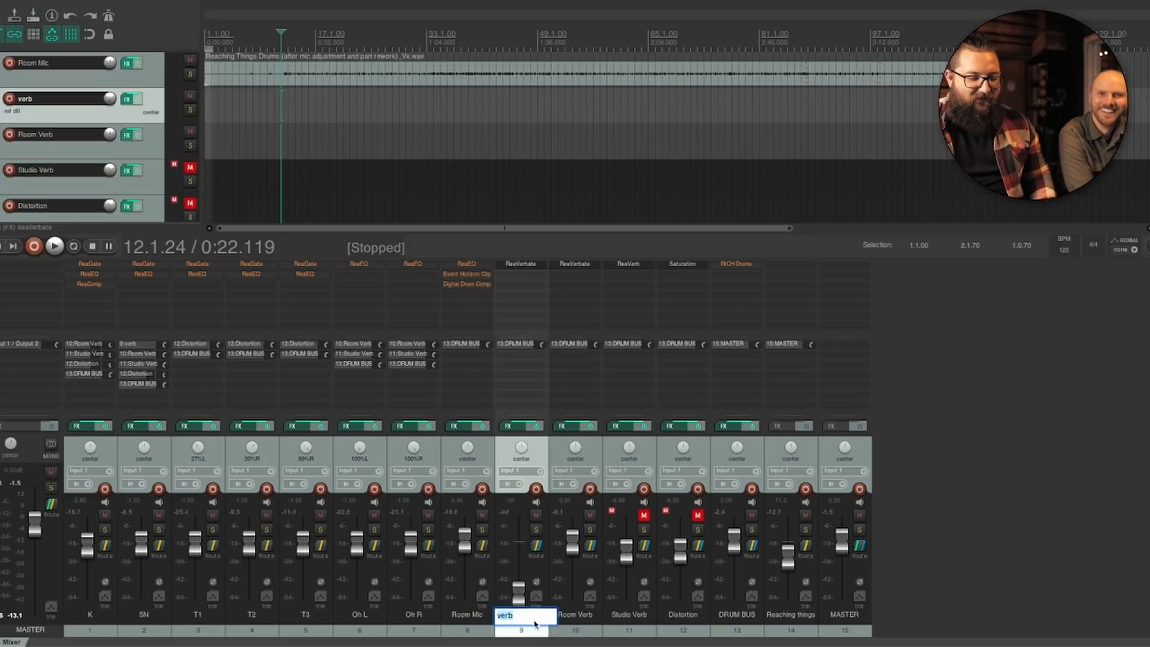
text(Verb)
key(Return)
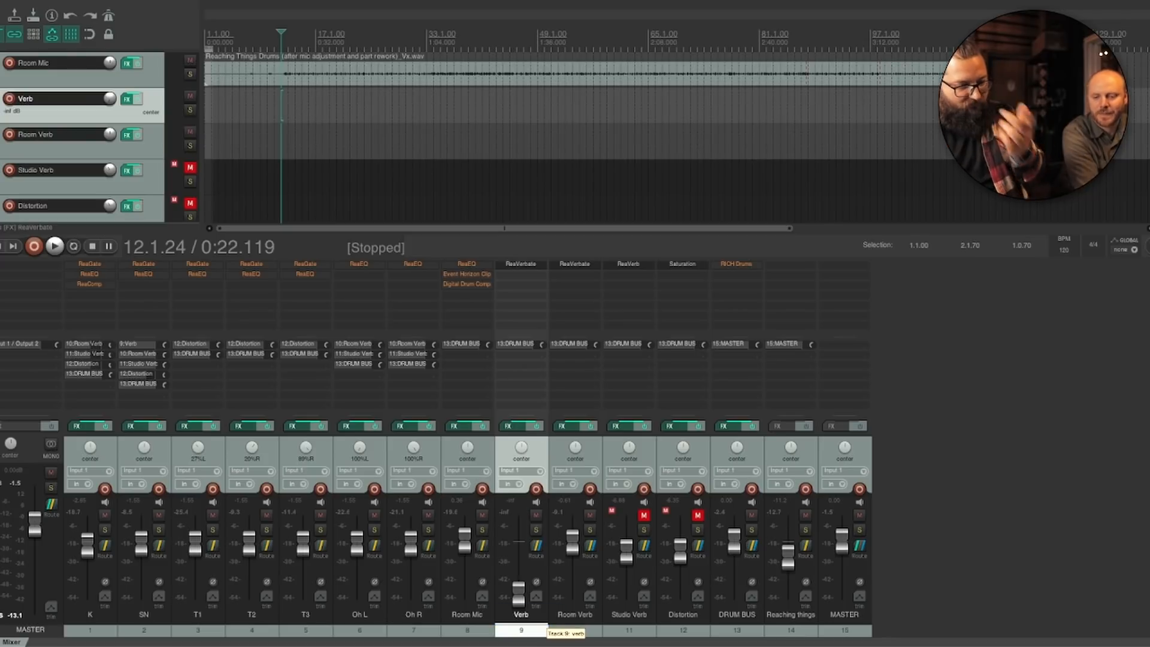
Mute the Verb and Room Verb tracks and play a short passage of the dry drums.
click(537, 515)
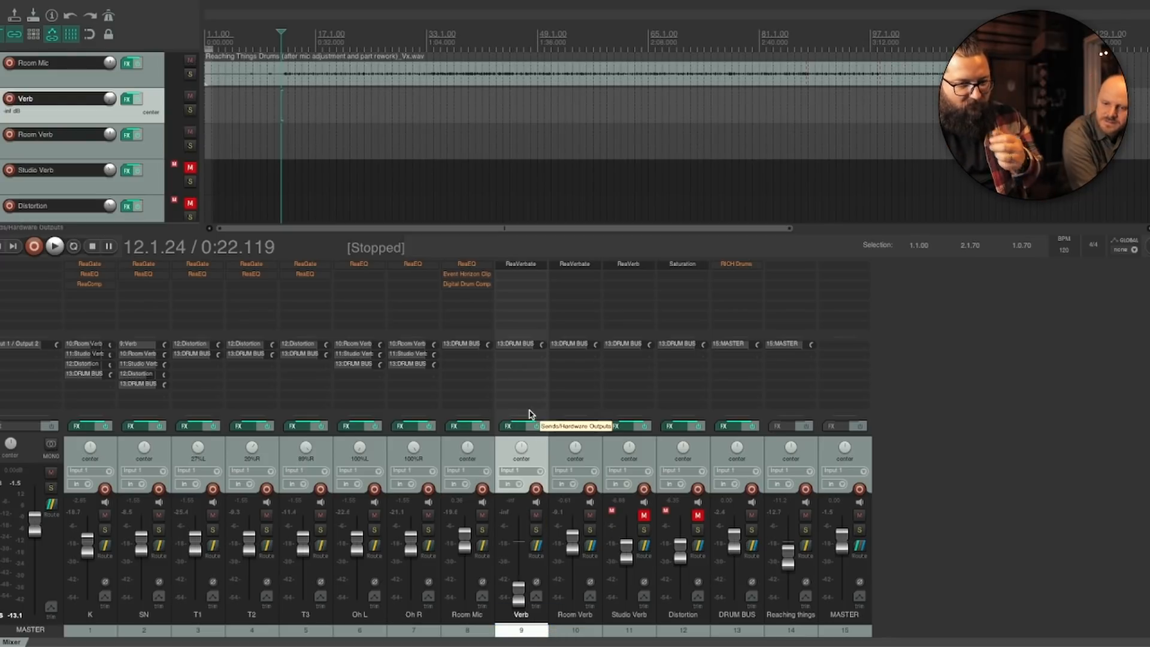
key(space)
click(590, 515)
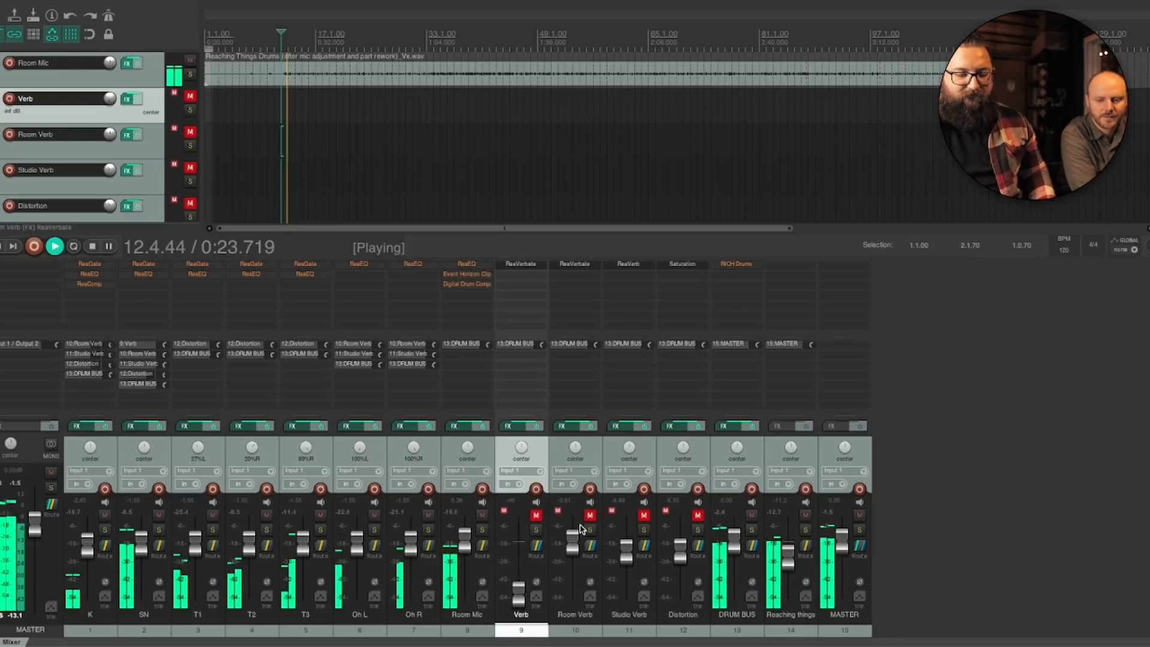
key(space)
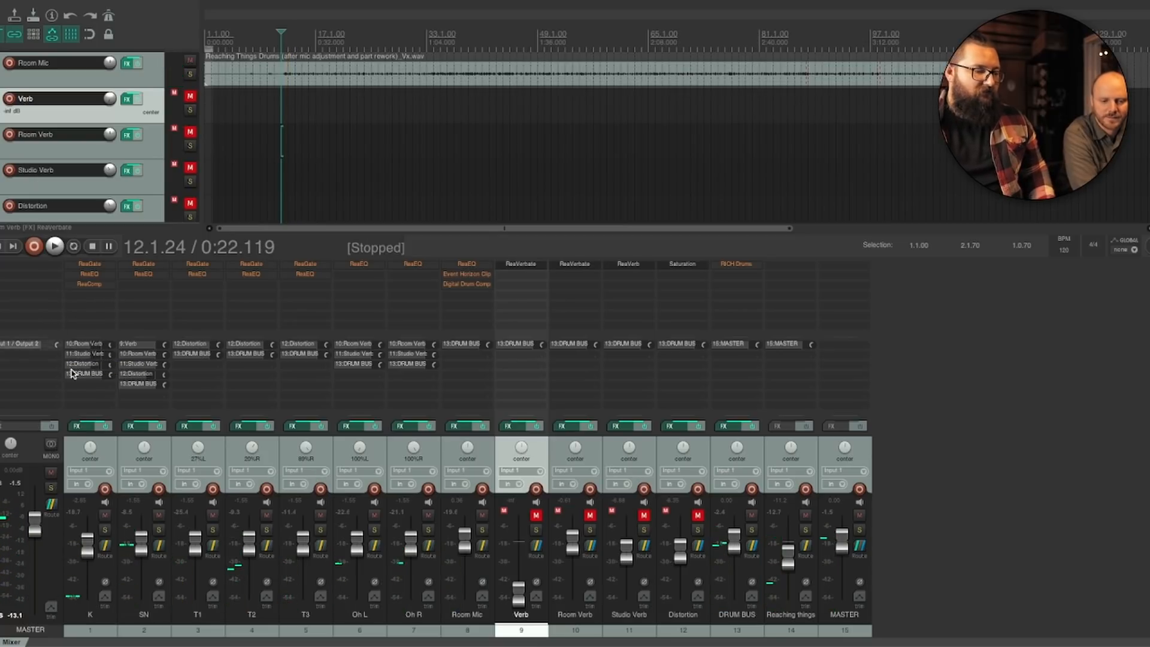
Solo the kick track K and play a short passage of it on its own.
click(105, 530)
key(space)
key(space)
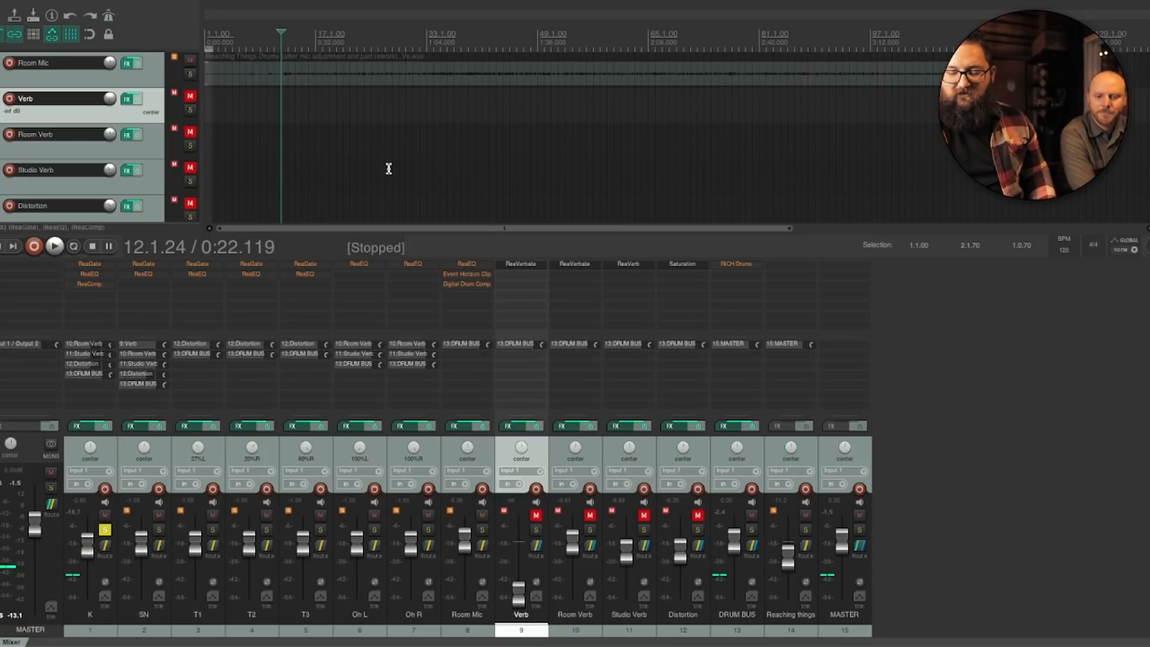
Place the edit cursor at the start of a snare hit, inspect its initial waveform direction and invert the SN track's phase.
scroll(585, 119, up, 5)
scroll(586, 63, up, 2)
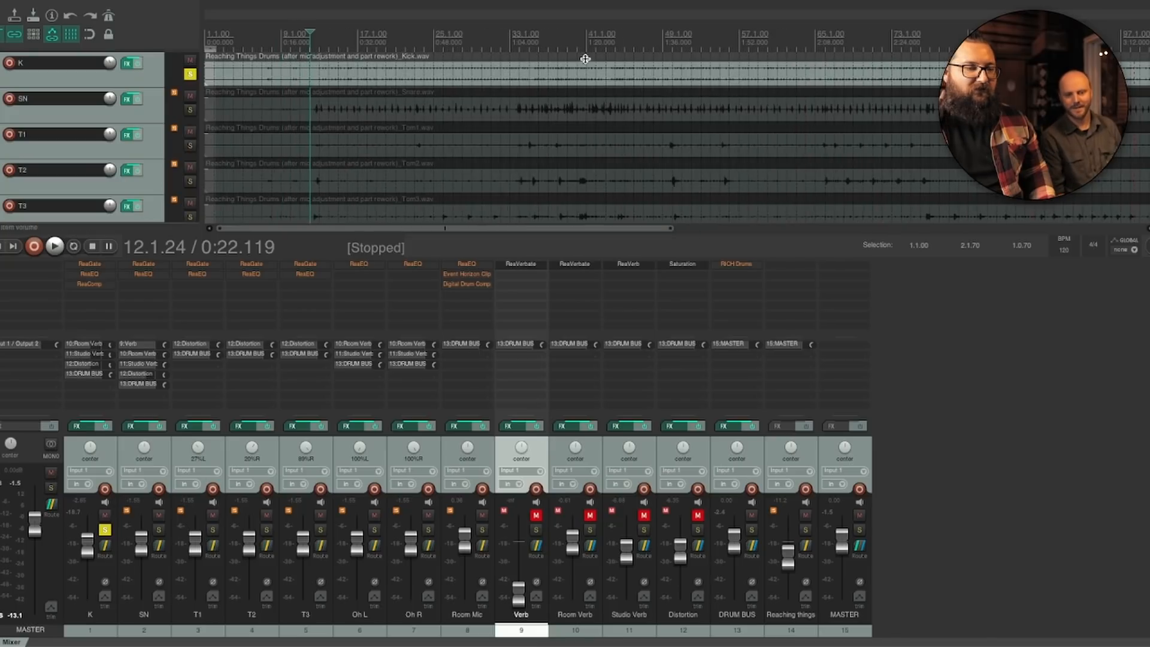
scroll(323, 70, up, 8)
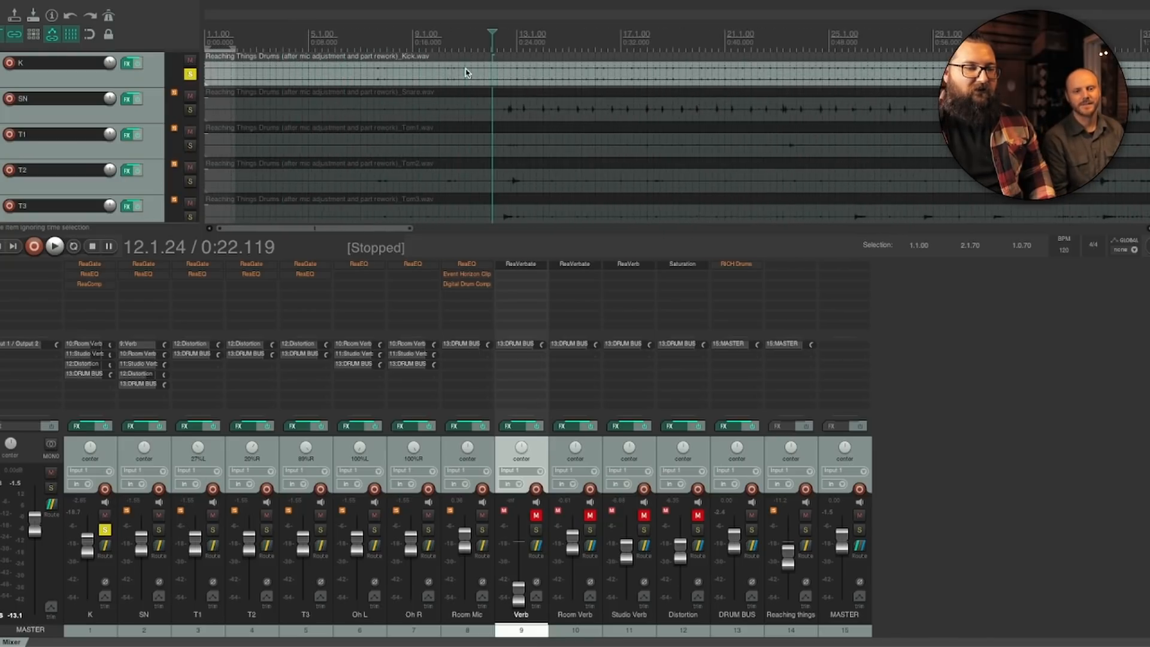
scroll(804, 78, up, 6)
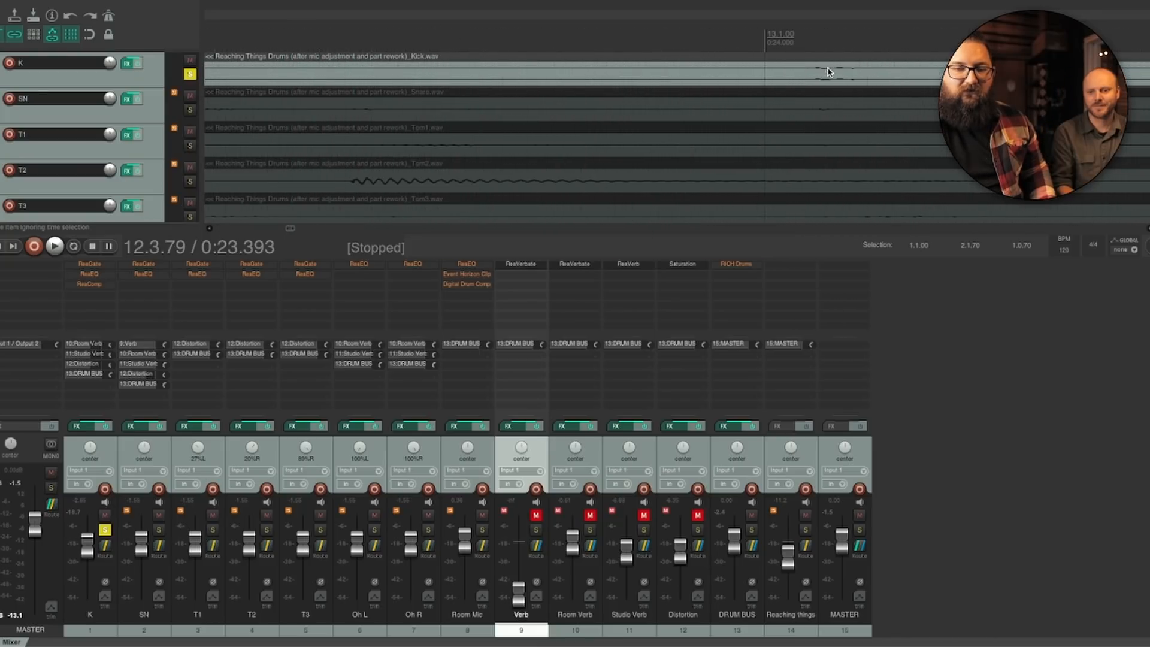
scroll(819, 73, up, 3)
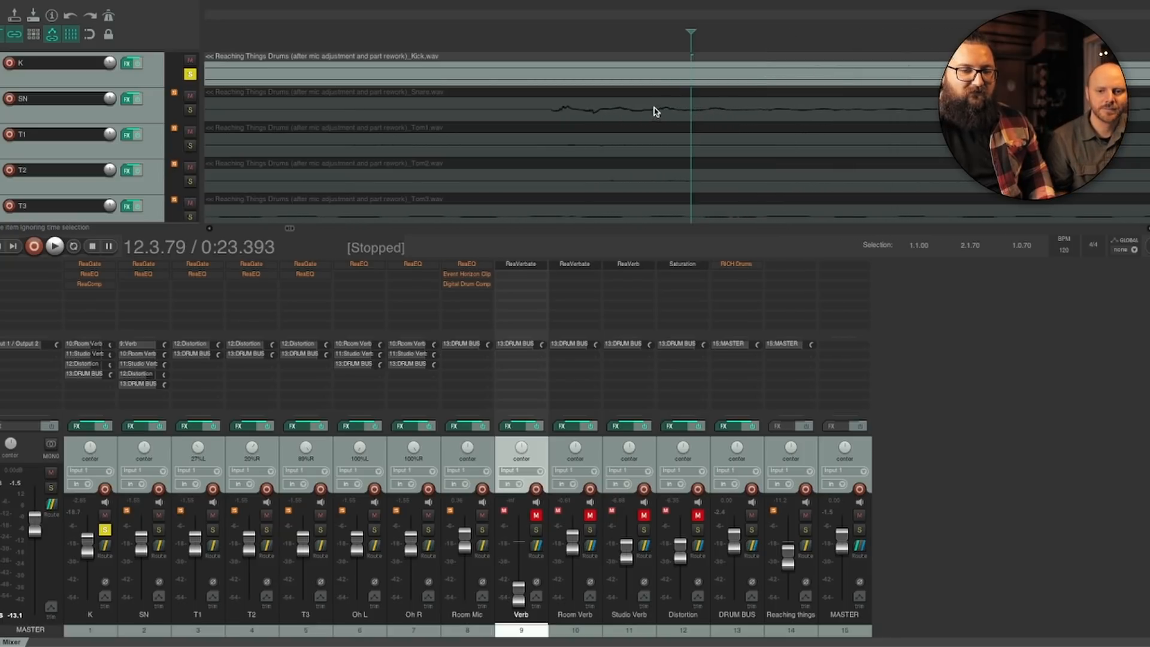
scroll(469, 120, up, 2)
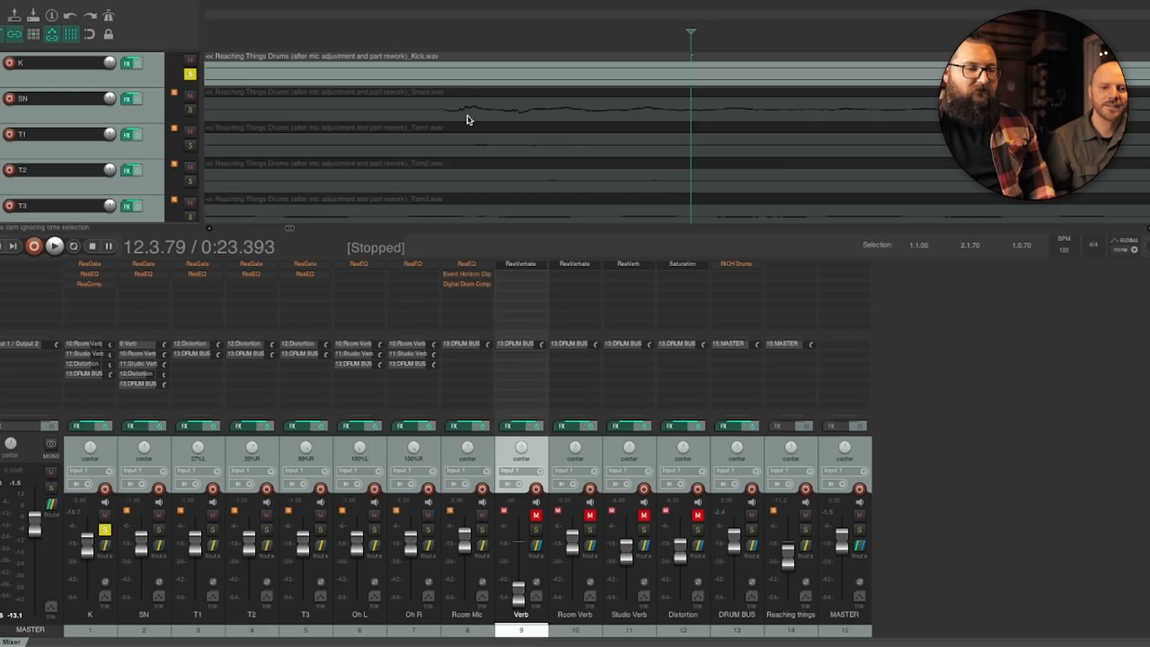
click(429, 114)
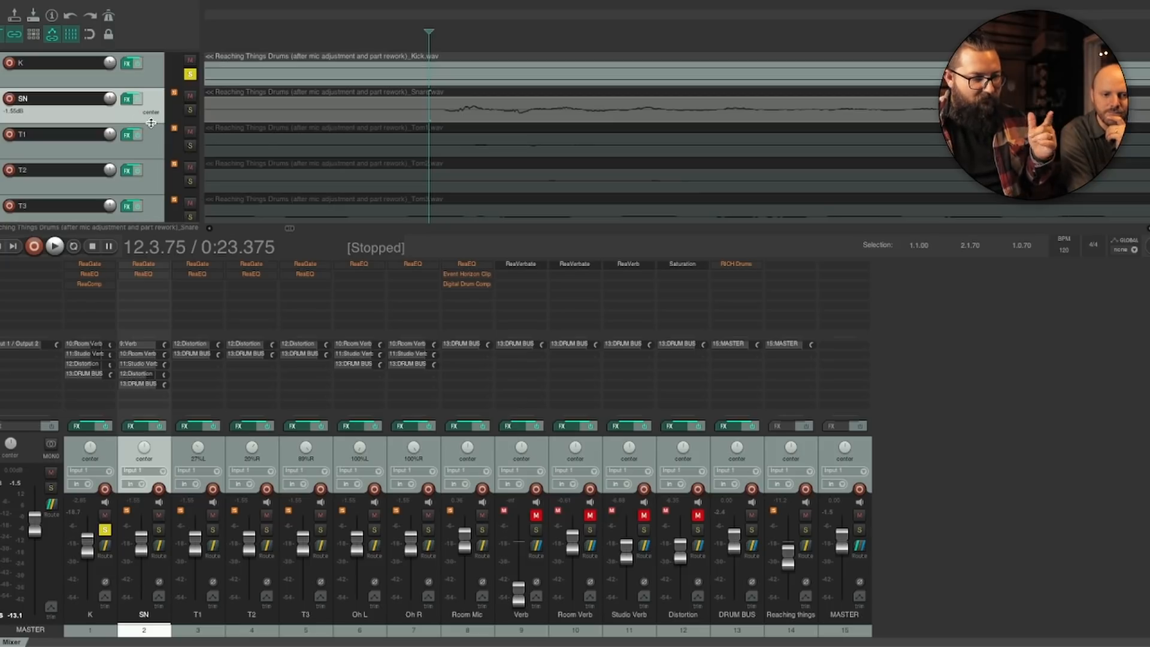
scroll(261, 140, down, 1)
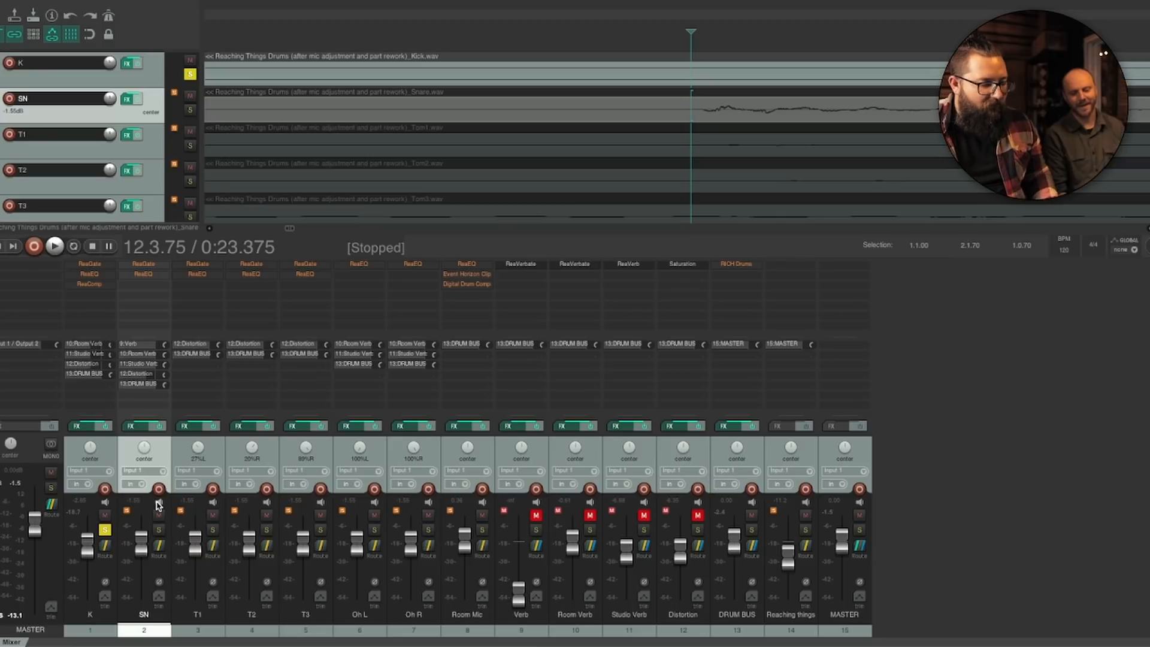
click(159, 584)
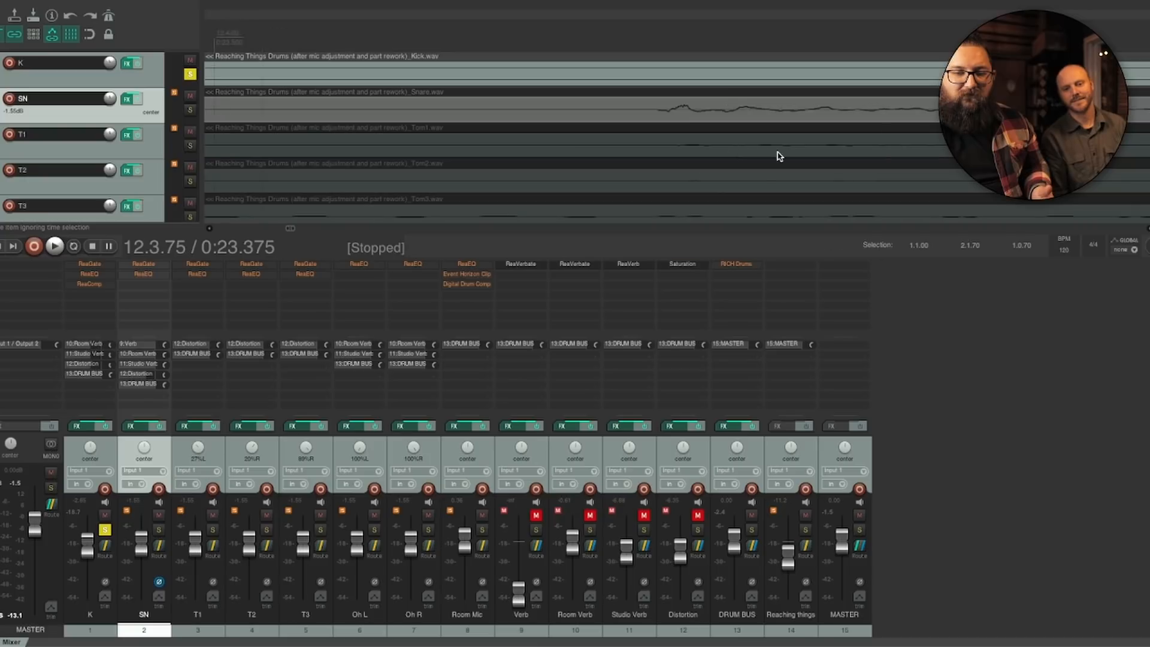
Place the edit cursor at the start of a Tom 3 hit, inspect its waveform and invert the T3 track's phase.
scroll(695, 154, down, 10)
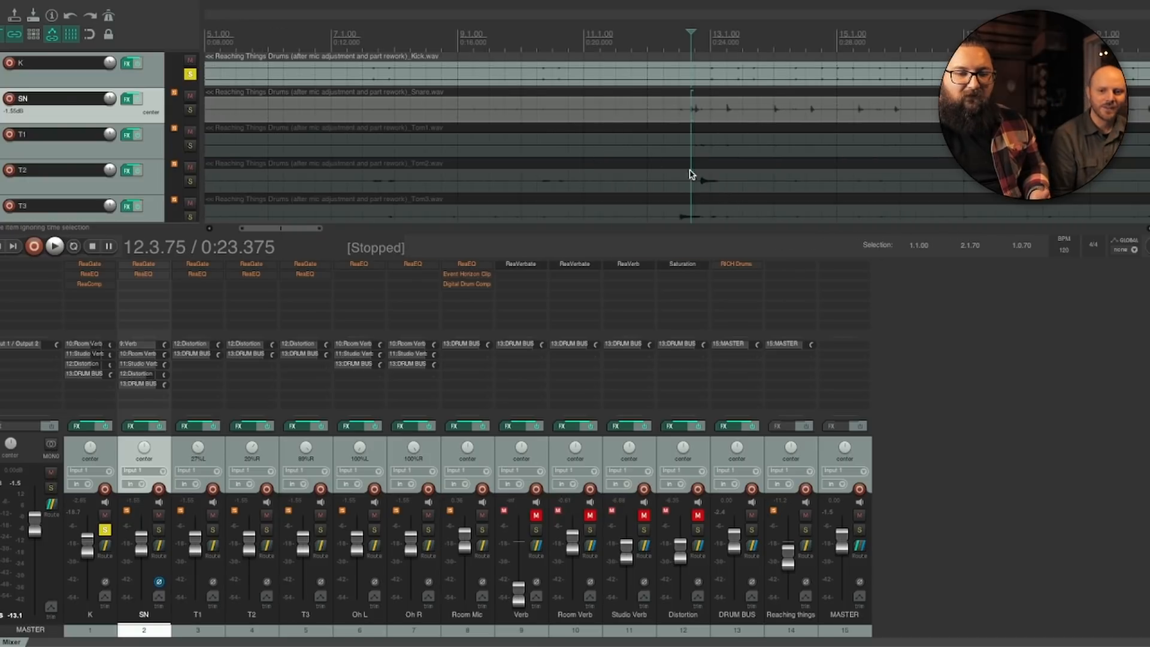
click(679, 51)
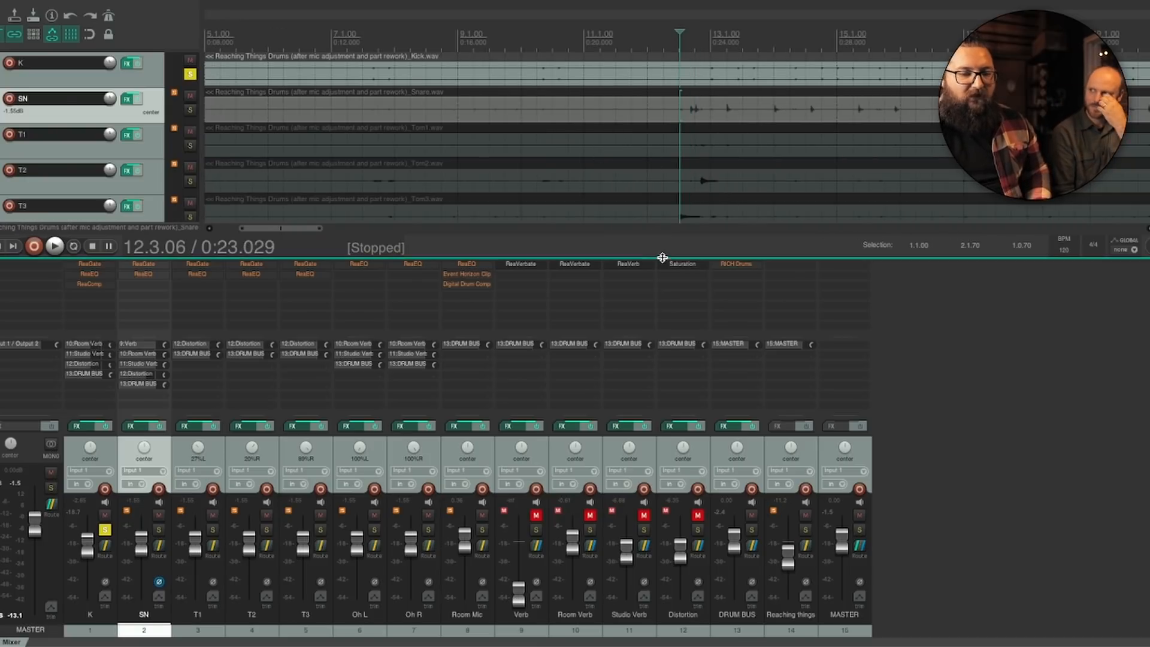
drag(661, 257, 662, 433)
scroll(676, 223, up, 6)
scroll(677, 223, up, 8)
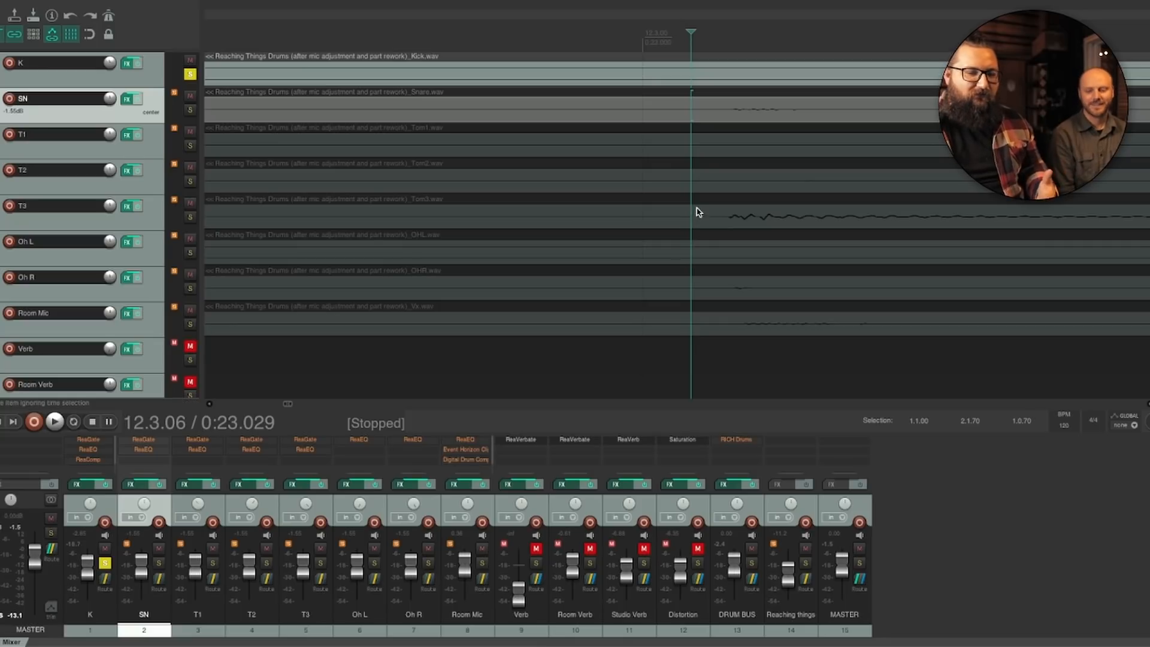
scroll(750, 220, up, 3)
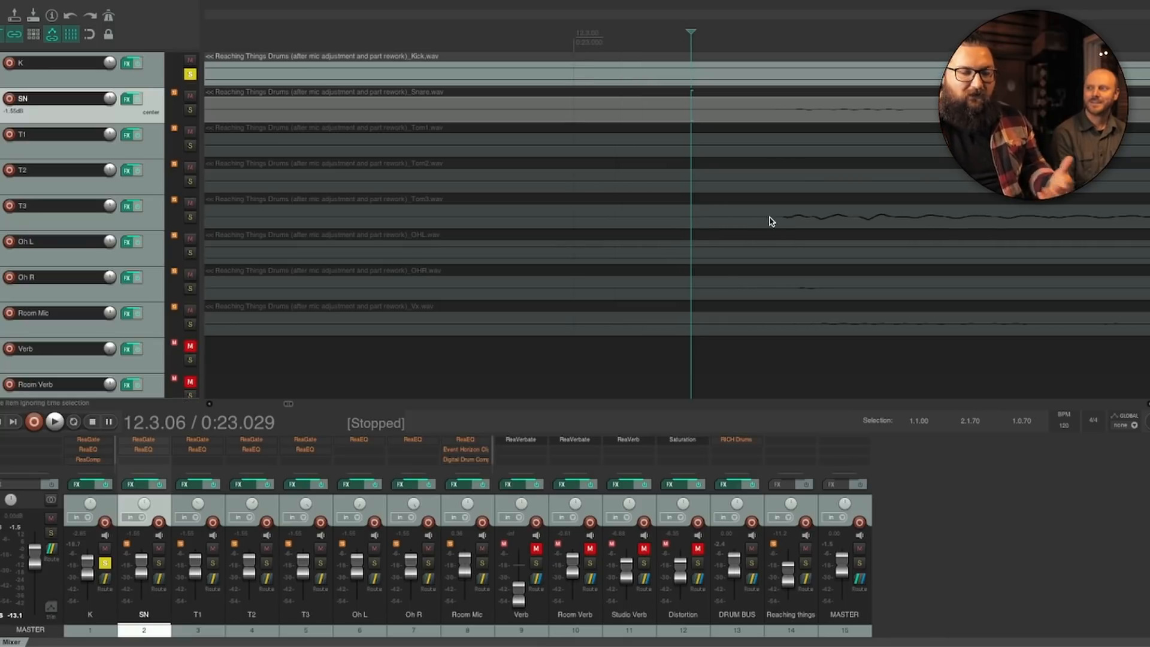
click(769, 224)
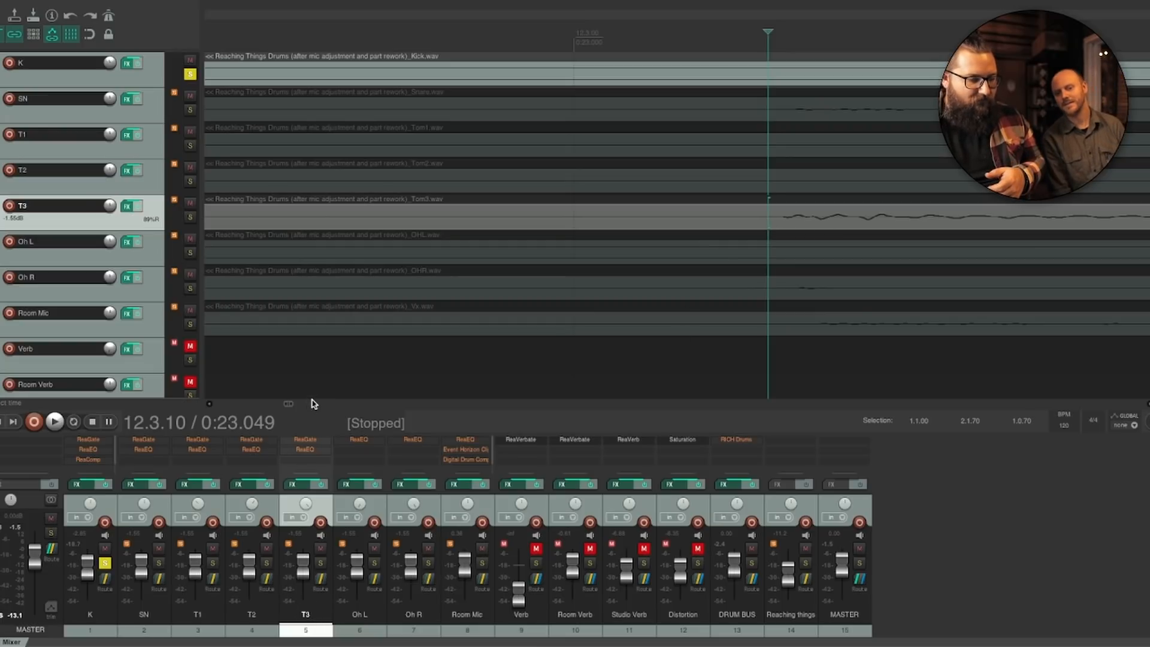
drag(311, 403, 305, 341)
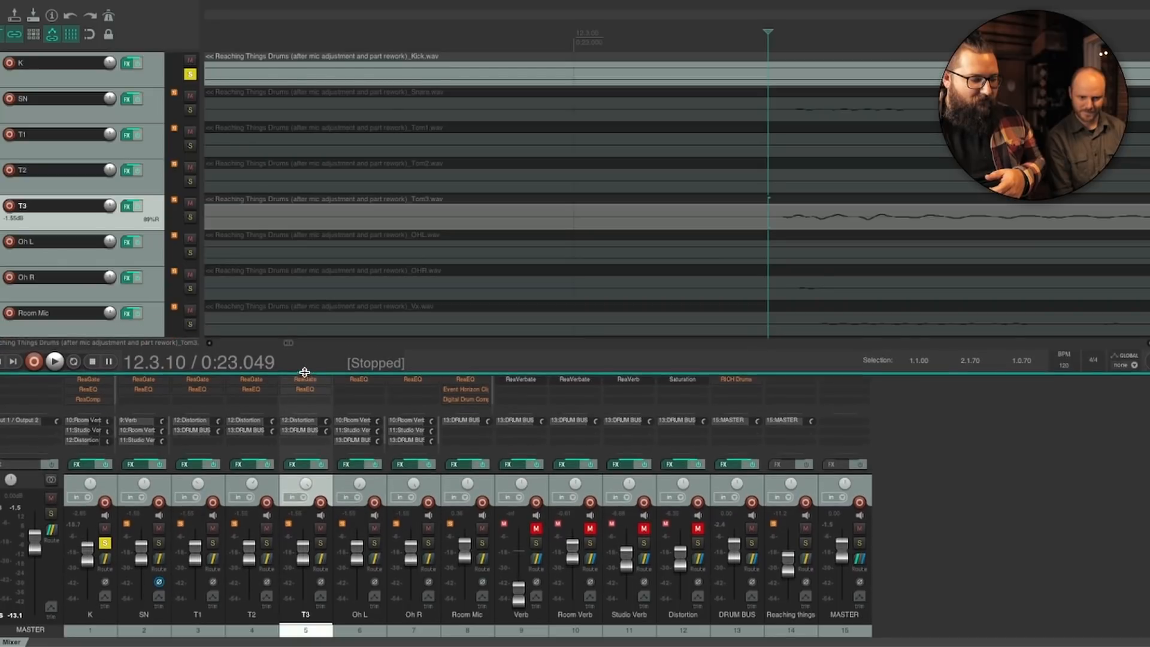
click(321, 581)
Find a Tom 2 hit in the recordings and invert the T2 track's phase.
scroll(660, 274, left, 2)
scroll(661, 274, right, 5)
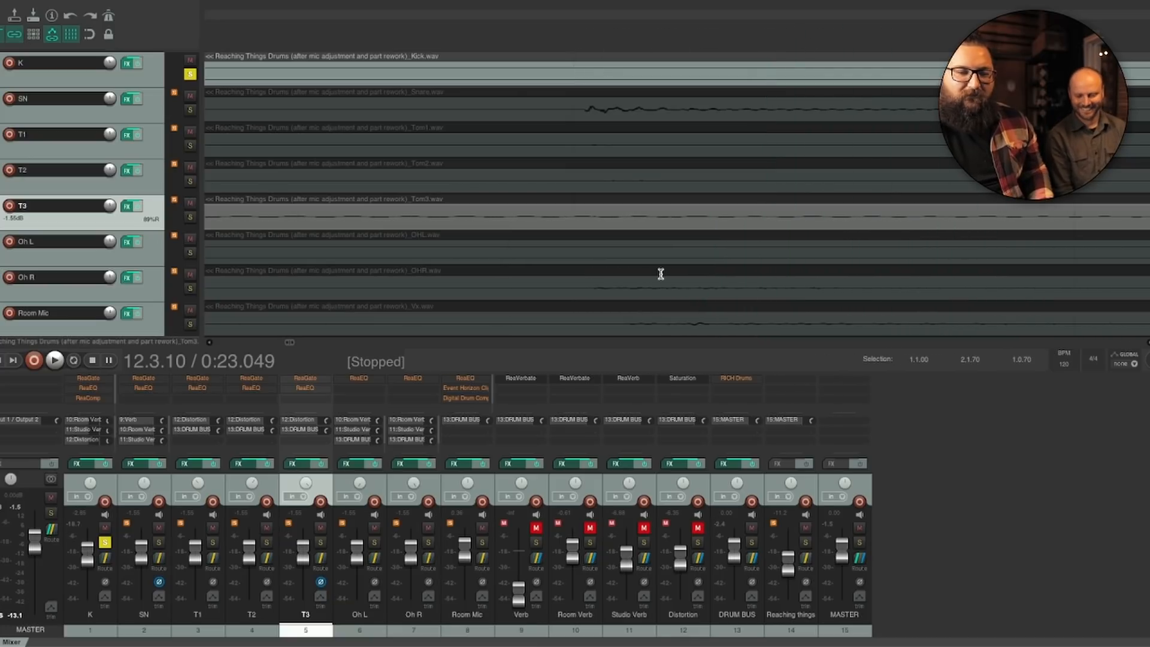
scroll(589, 131, right, 10)
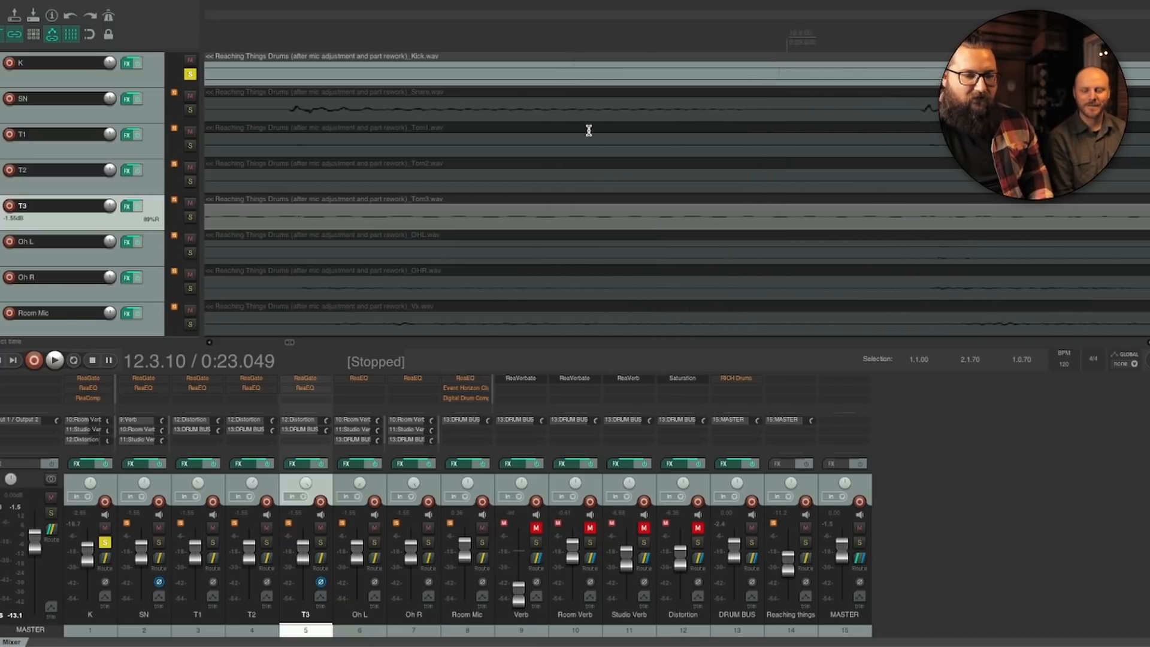
scroll(589, 131, left, 4)
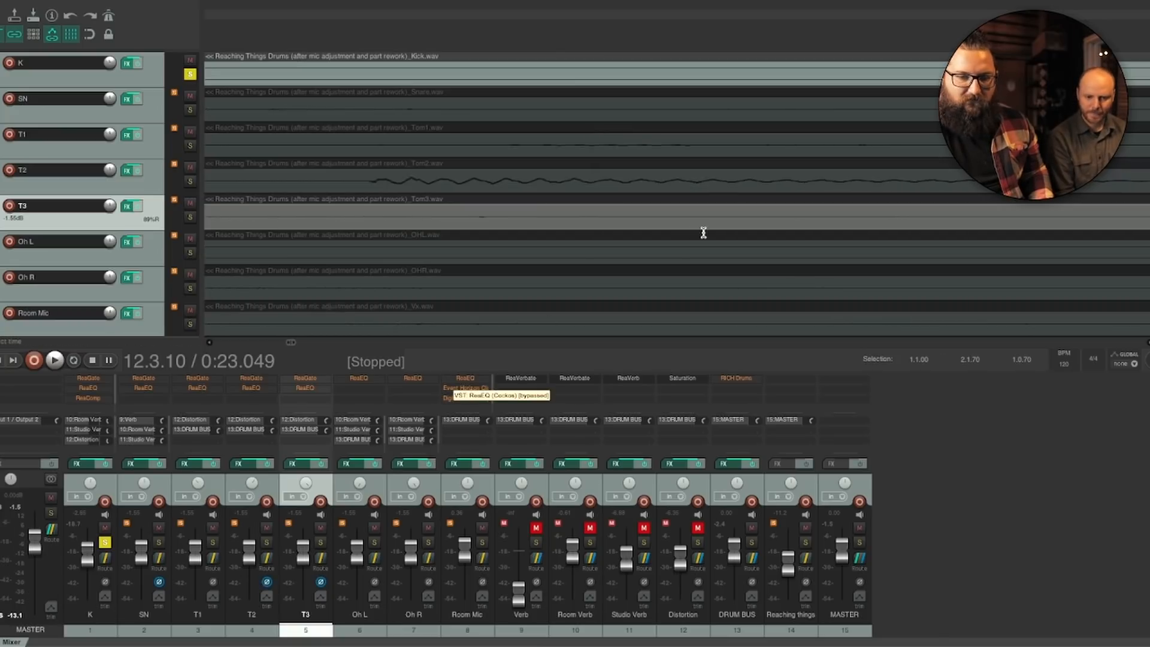
Invert the T1 track's phase and place the edit cursor just before the Tom 1 hit at about 0:44.9.
scroll(611, 295, right, 3)
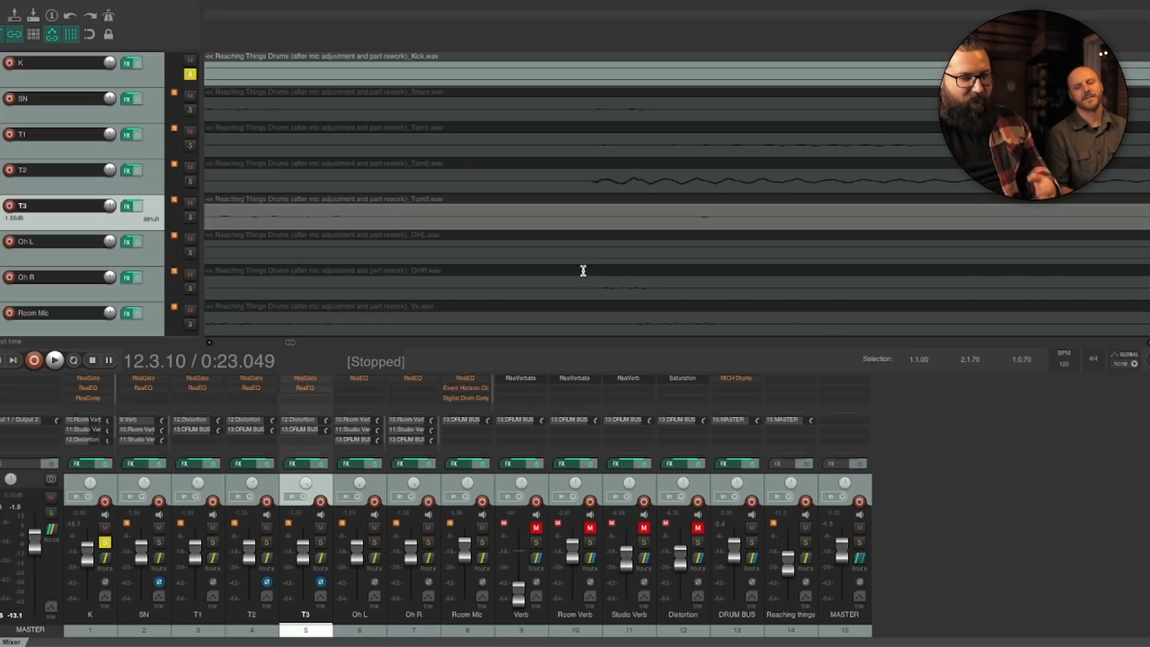
click(207, 582)
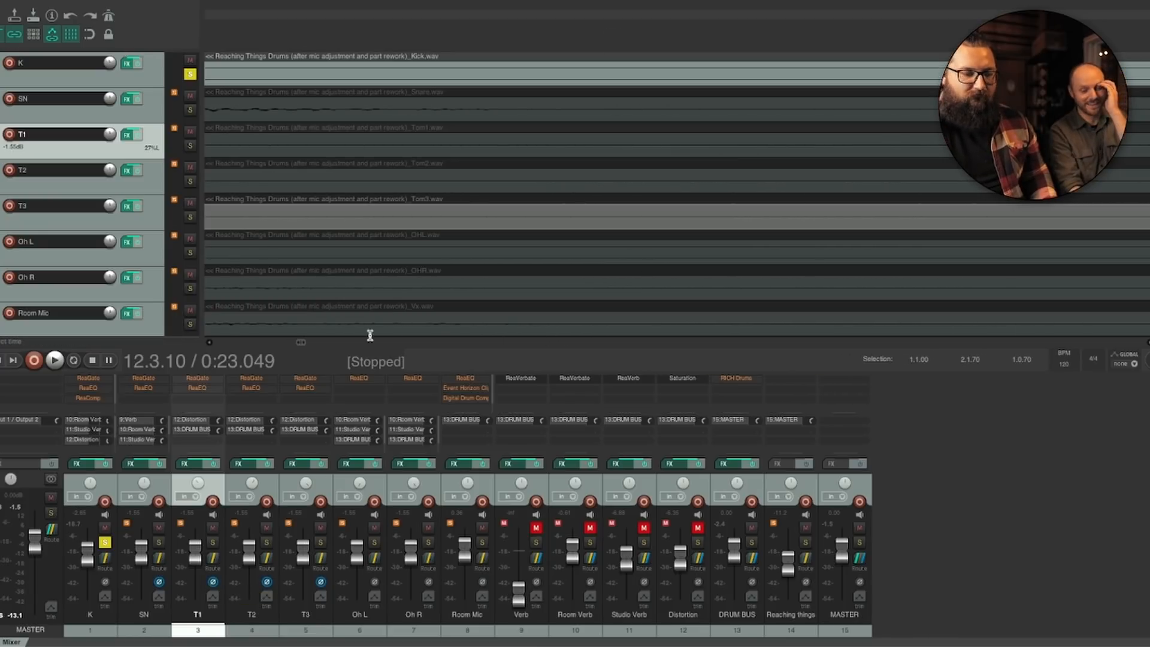
drag(305, 343, 379, 343)
scroll(753, 145, left, 2)
click(750, 147)
scroll(750, 147, up, 10)
scroll(730, 147, down, 8)
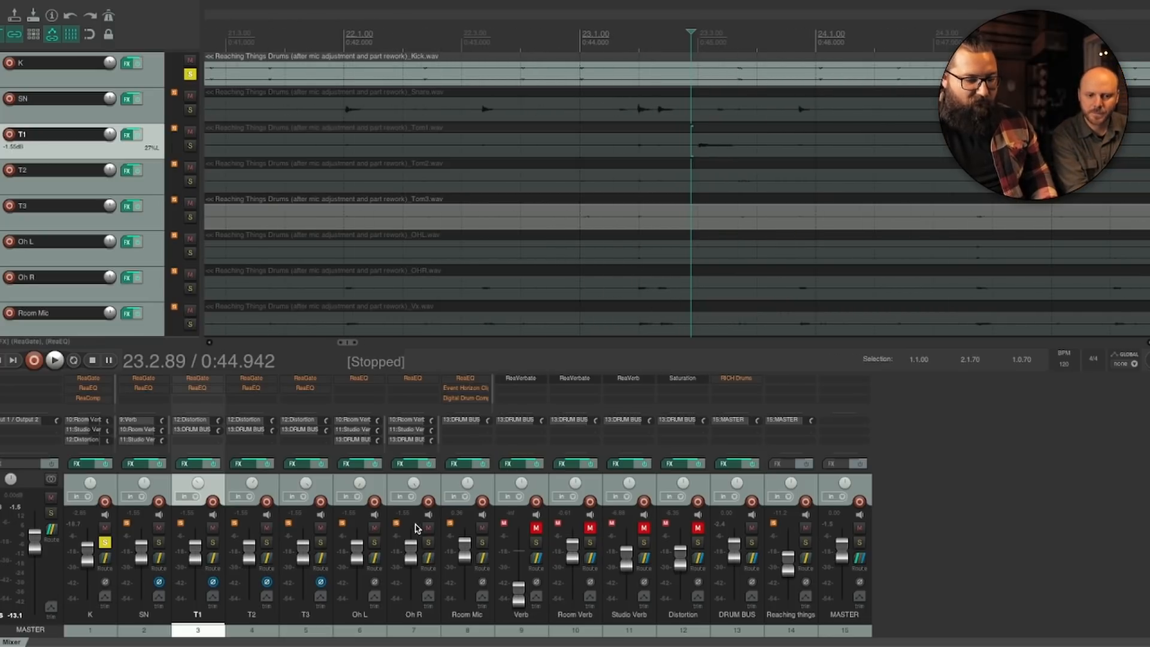
Play from the cursor, take the kick out of solo and mute the Reaching things backing track.
scroll(623, 315, right, 10)
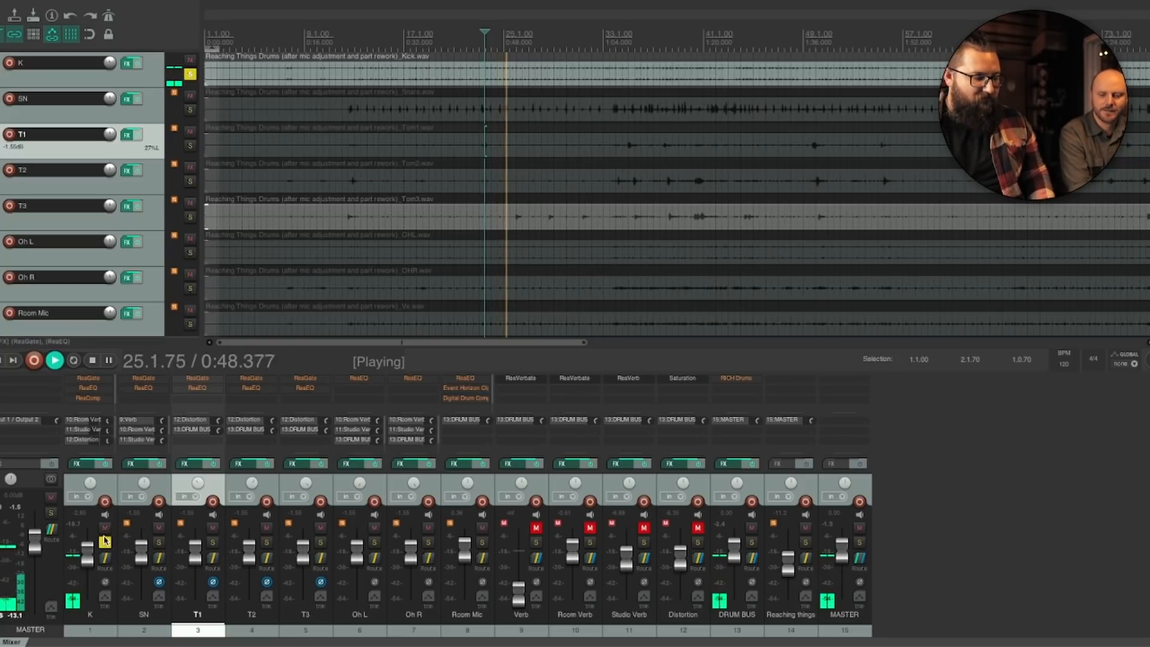
click(105, 542)
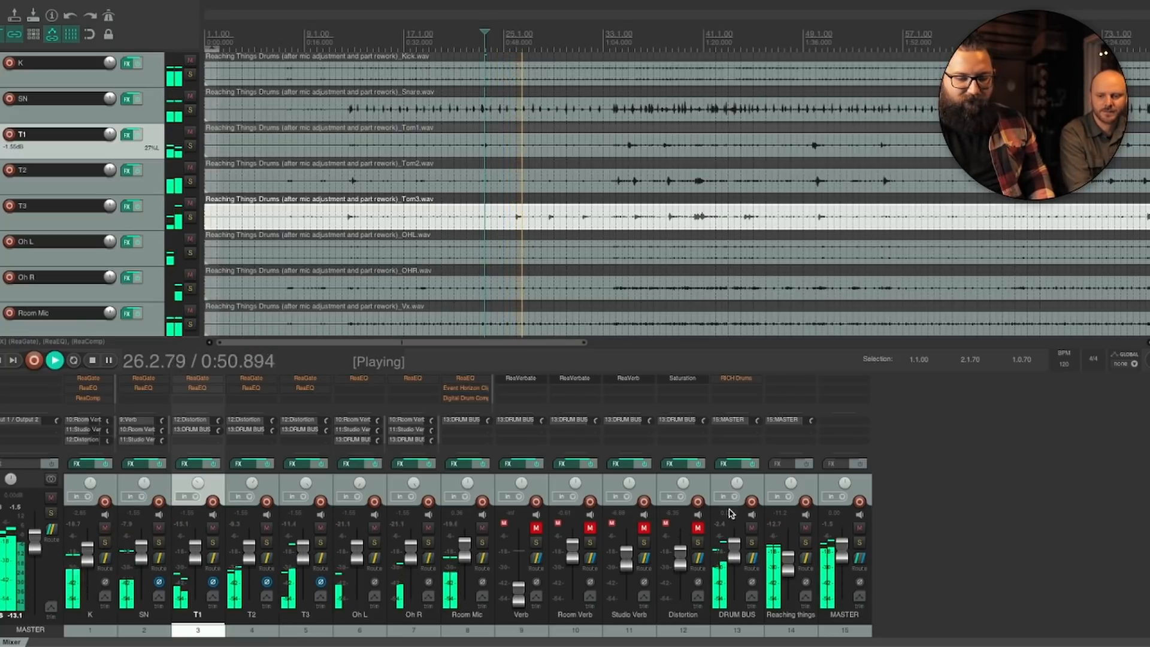
click(806, 527)
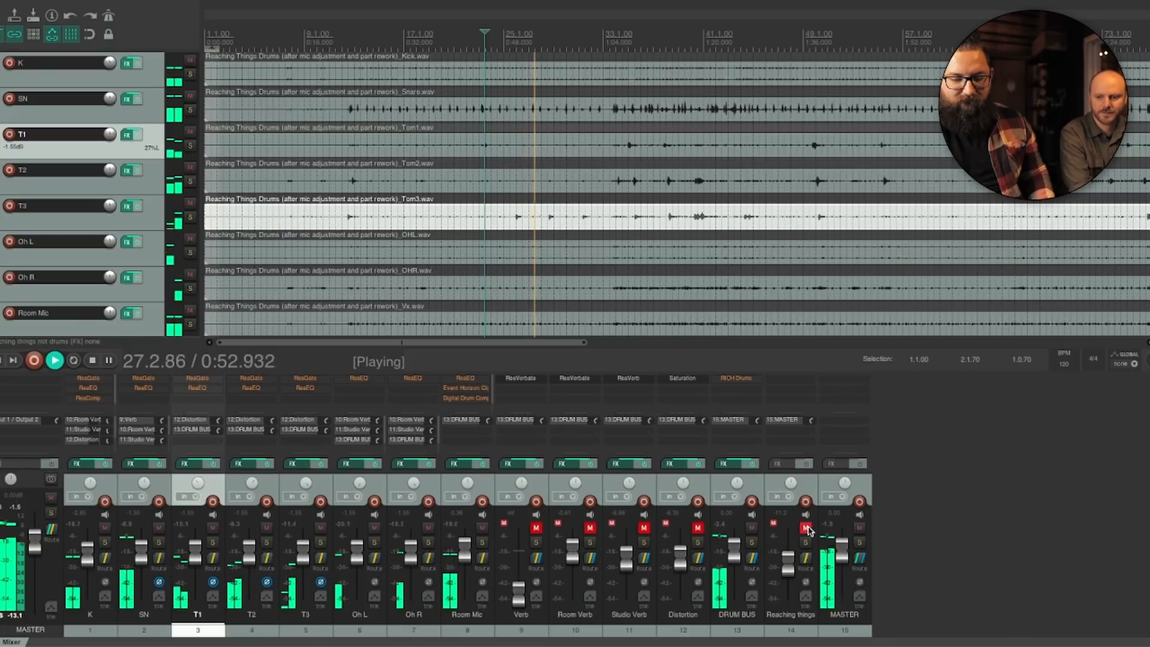
key(space)
Return the snare and all three tom tracks to normal phase and play the same passage for comparison.
click(158, 582)
click(266, 581)
click(320, 582)
key(space)
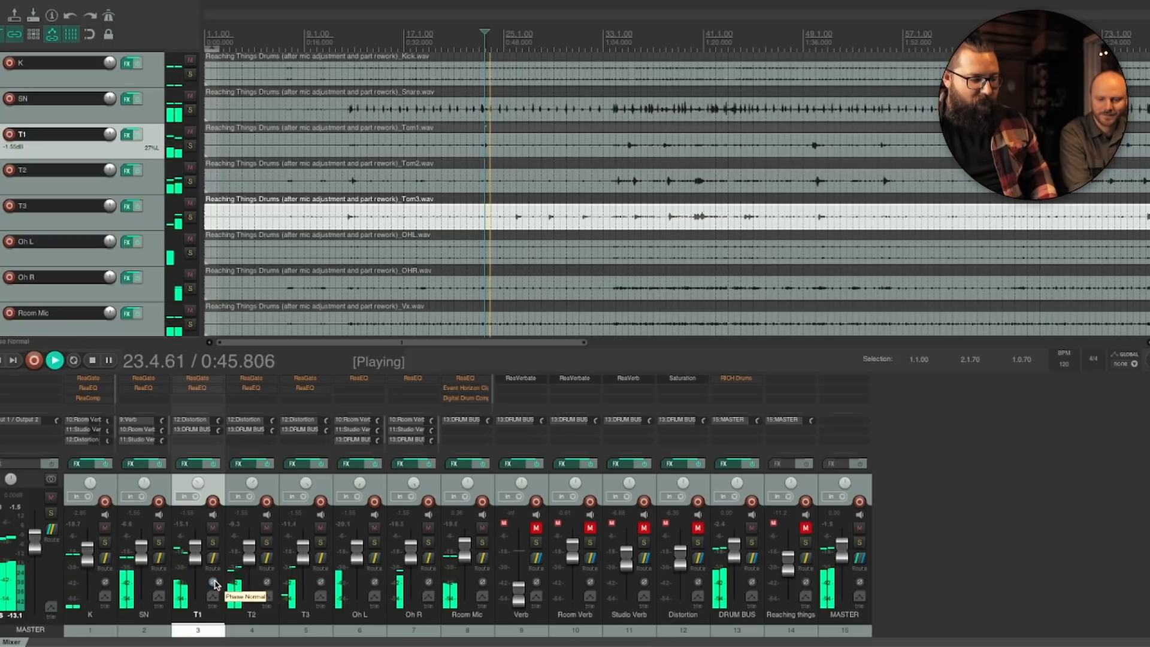
Invert the phase of T1, T2, T3 and SN again, replaying the passage to compare the sound.
click(213, 582)
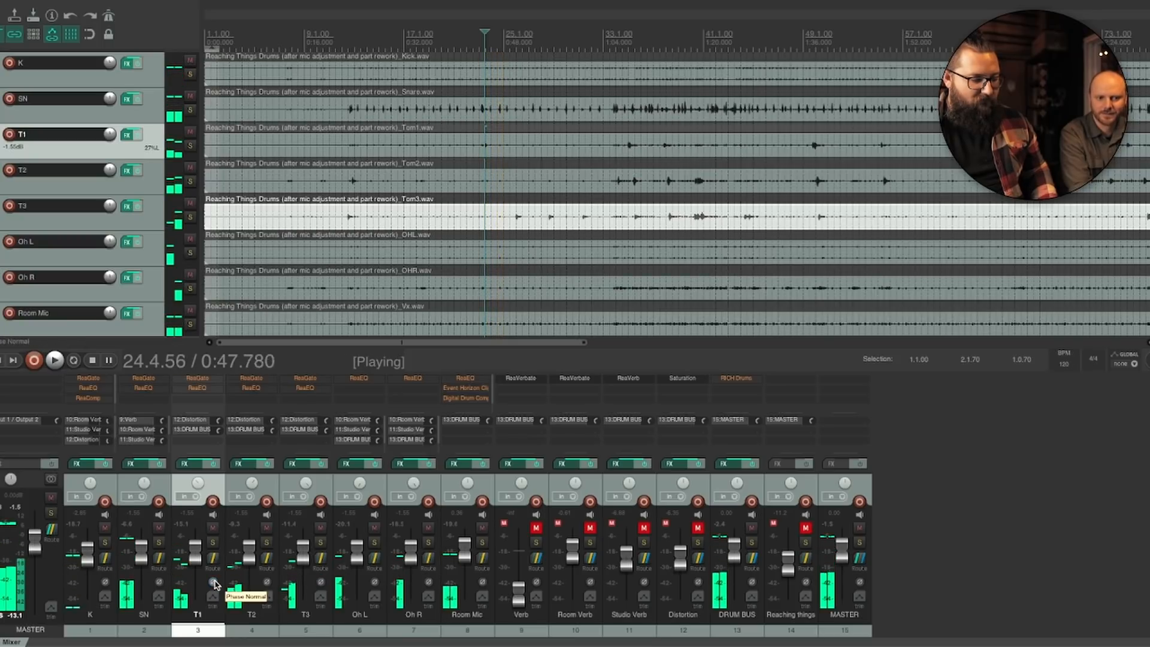
key(space)
click(266, 582)
click(320, 581)
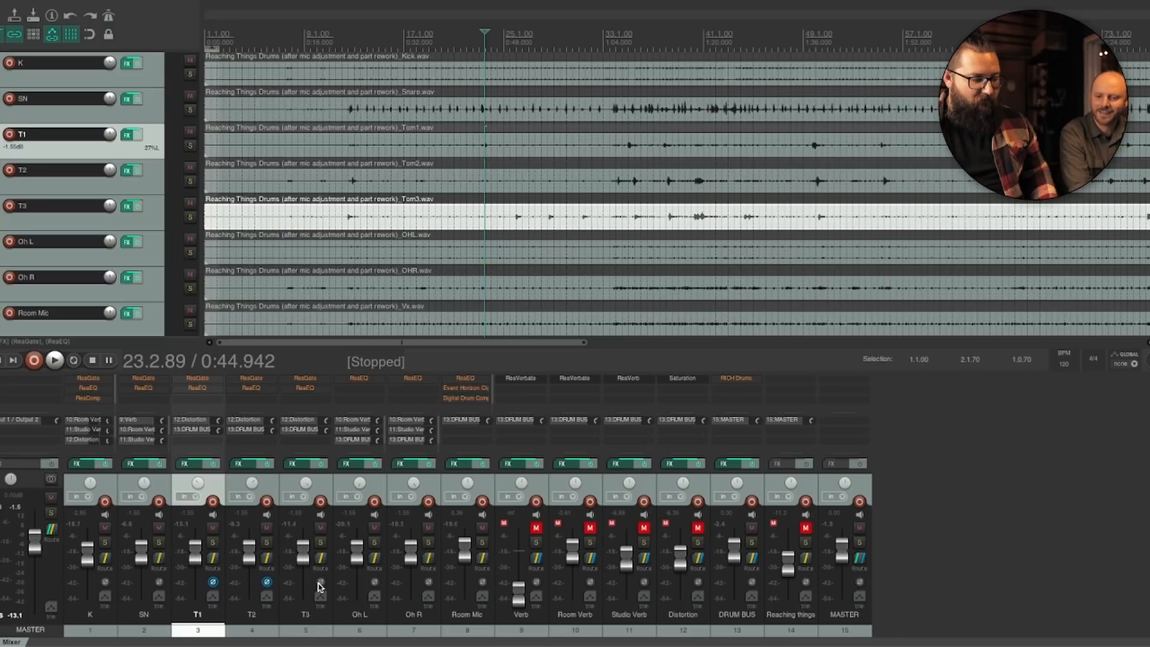
key(space)
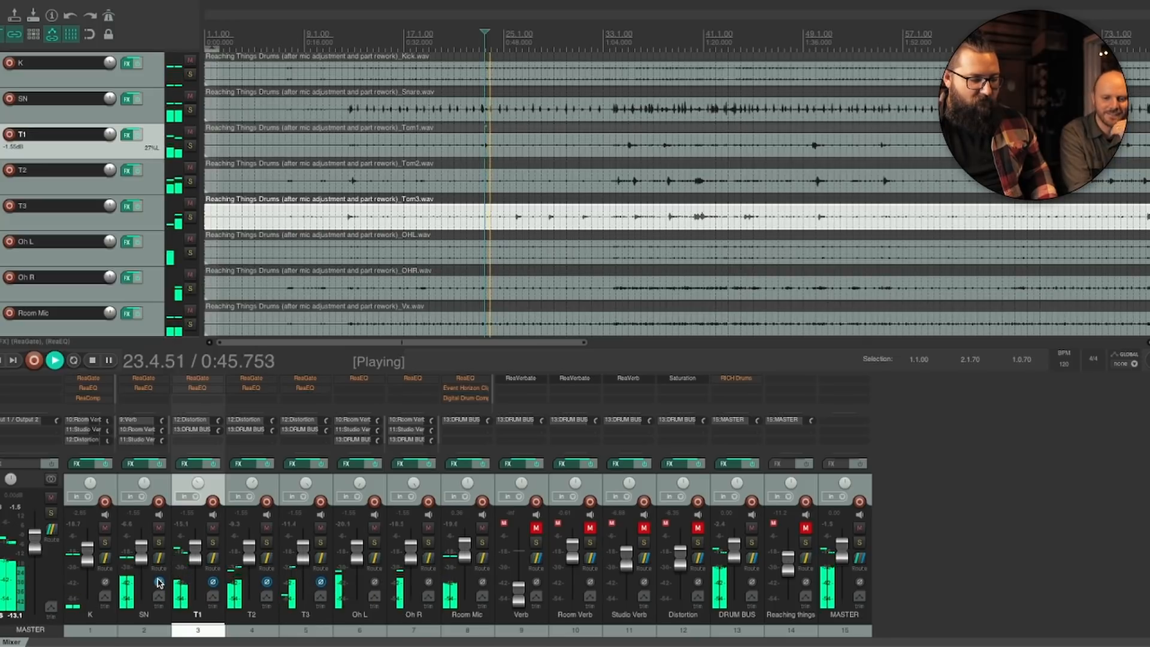
click(159, 581)
key(space)
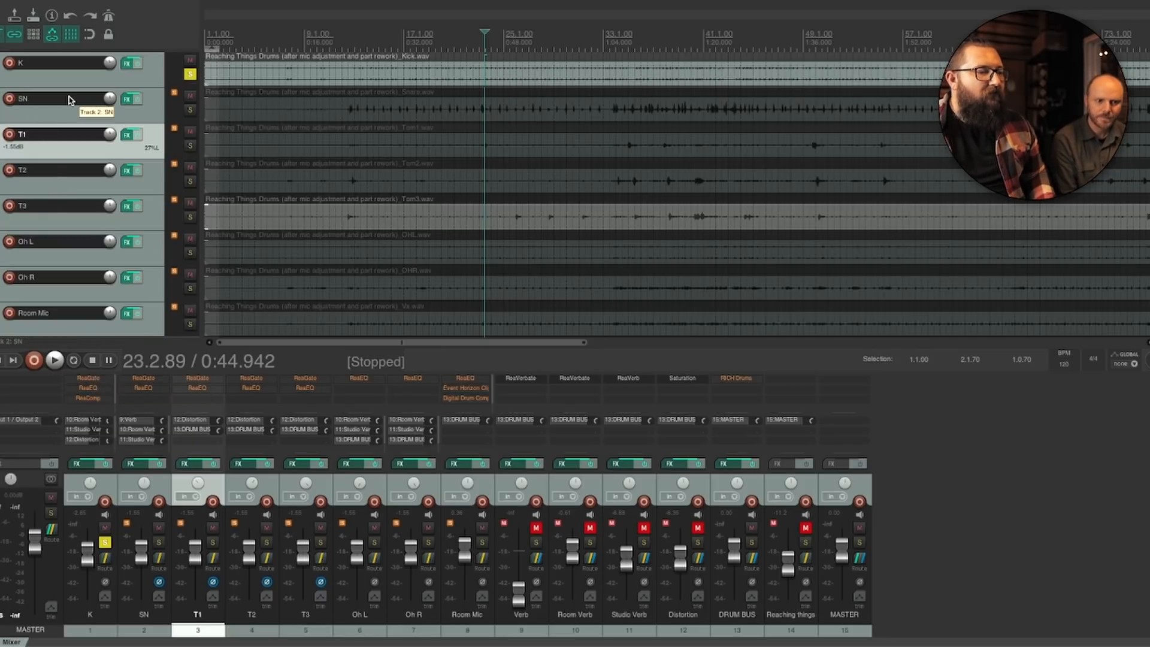
Open the K track's effects chain and toggle ReaGate, ReaEQ and ReaComp, leaving only ReaGate enabled.
click(128, 64)
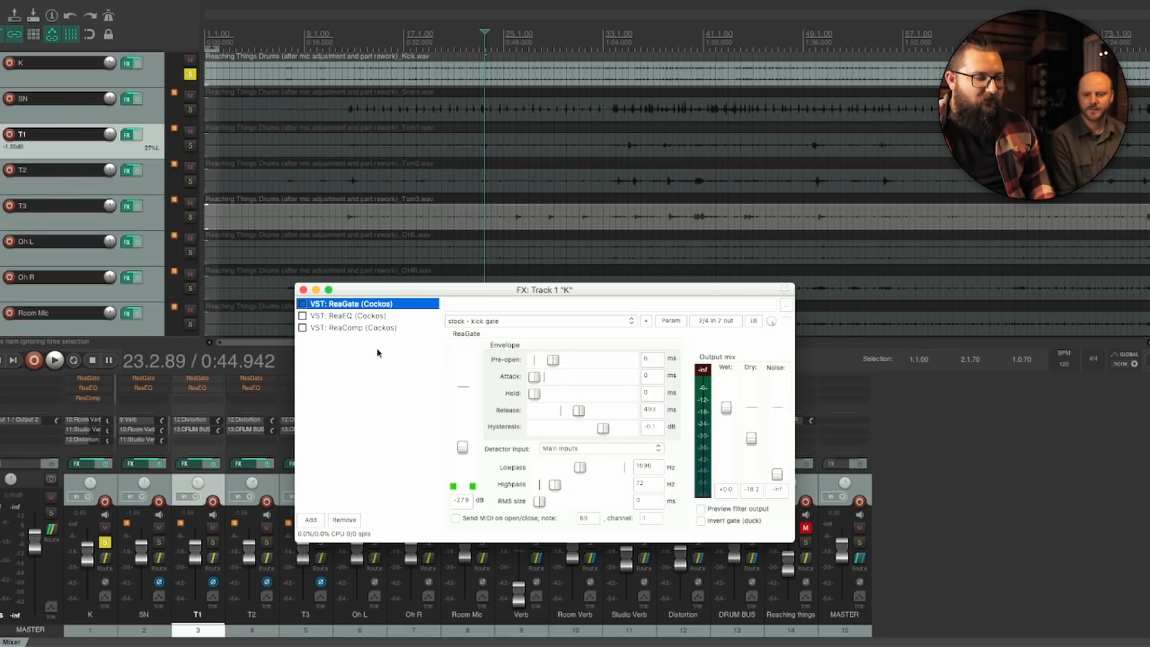
drag(398, 289, 313, 196)
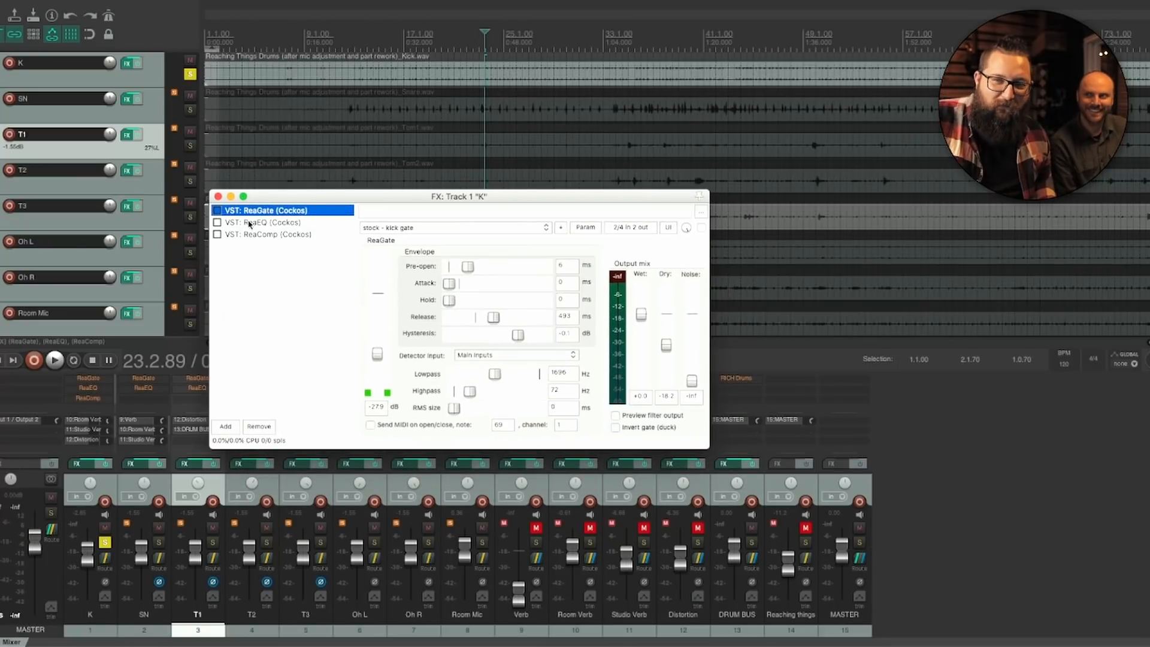
click(217, 210)
click(217, 222)
click(217, 234)
click(217, 223)
click(216, 210)
click(217, 234)
click(216, 222)
click(217, 210)
click(217, 222)
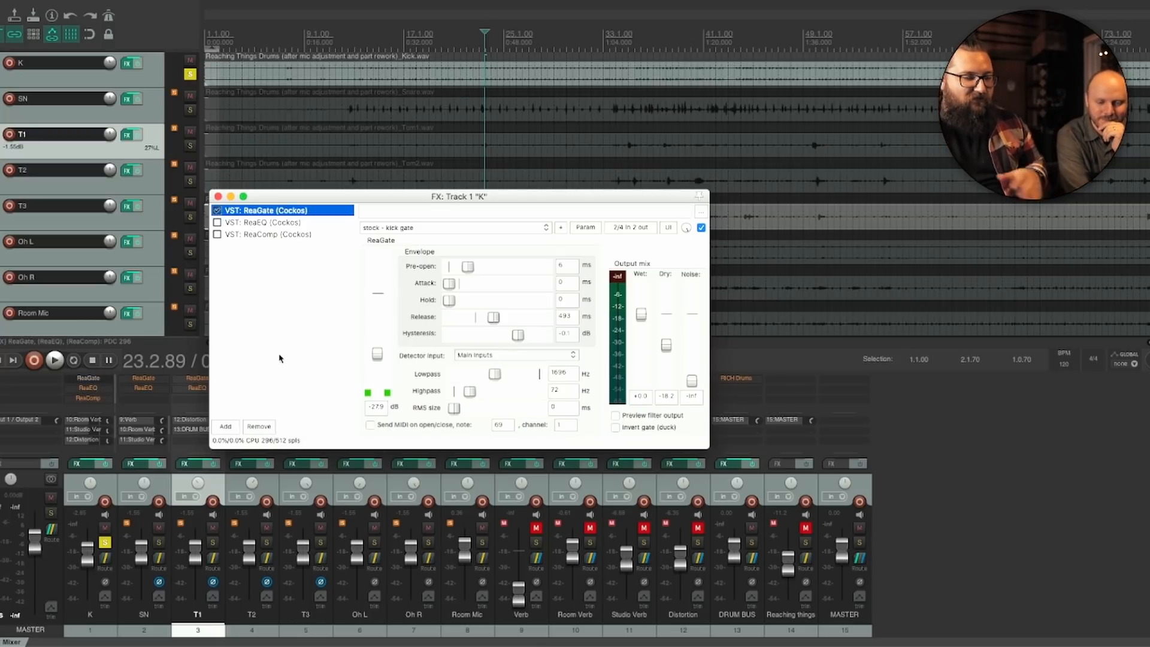
Open the list of effects available for the K track without a filter and browse its plugin categories.
click(226, 425)
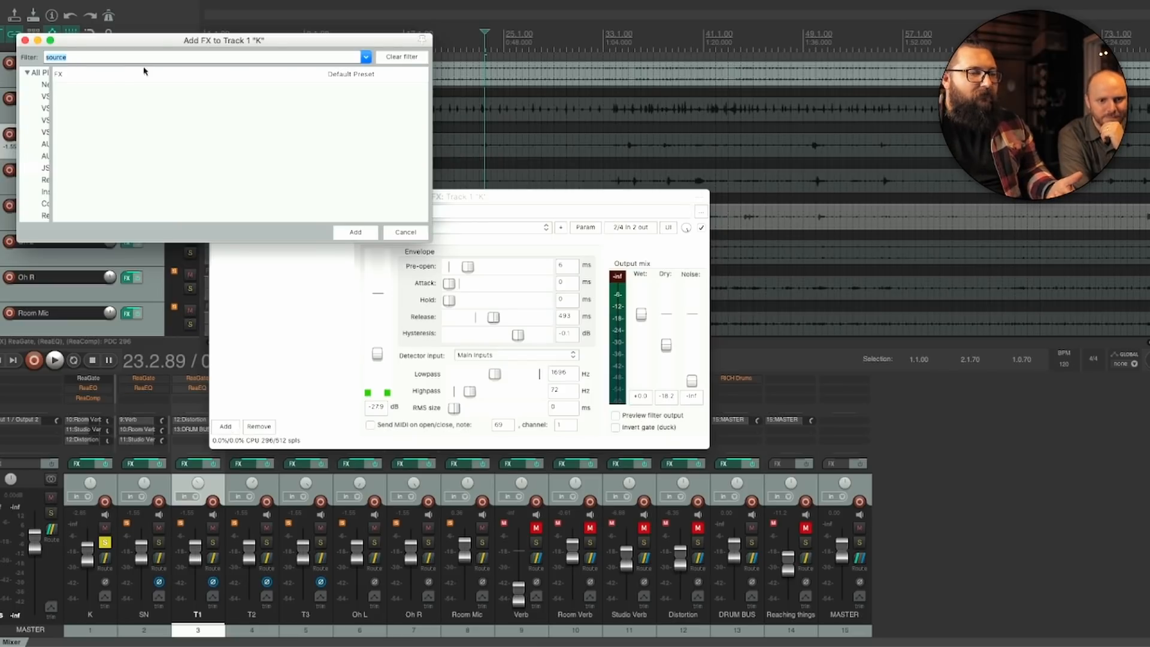
click(392, 58)
scroll(36, 114, down, 5)
drag(53, 111, 125, 111)
scroll(51, 142, down, 4)
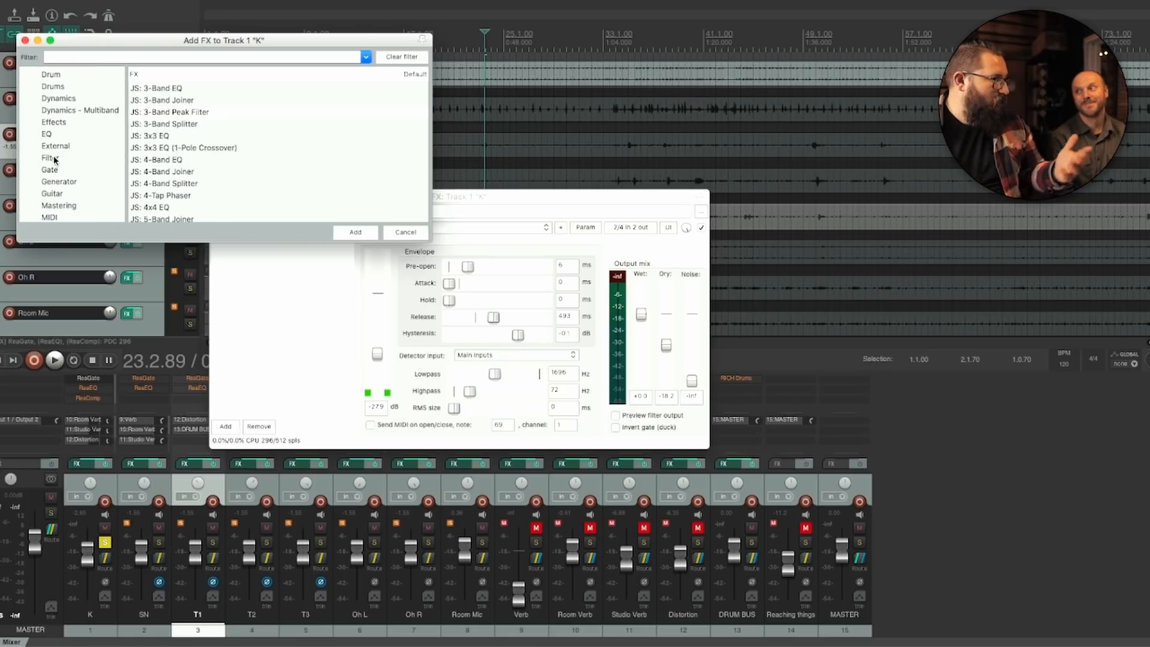
scroll(55, 153, up, 6)
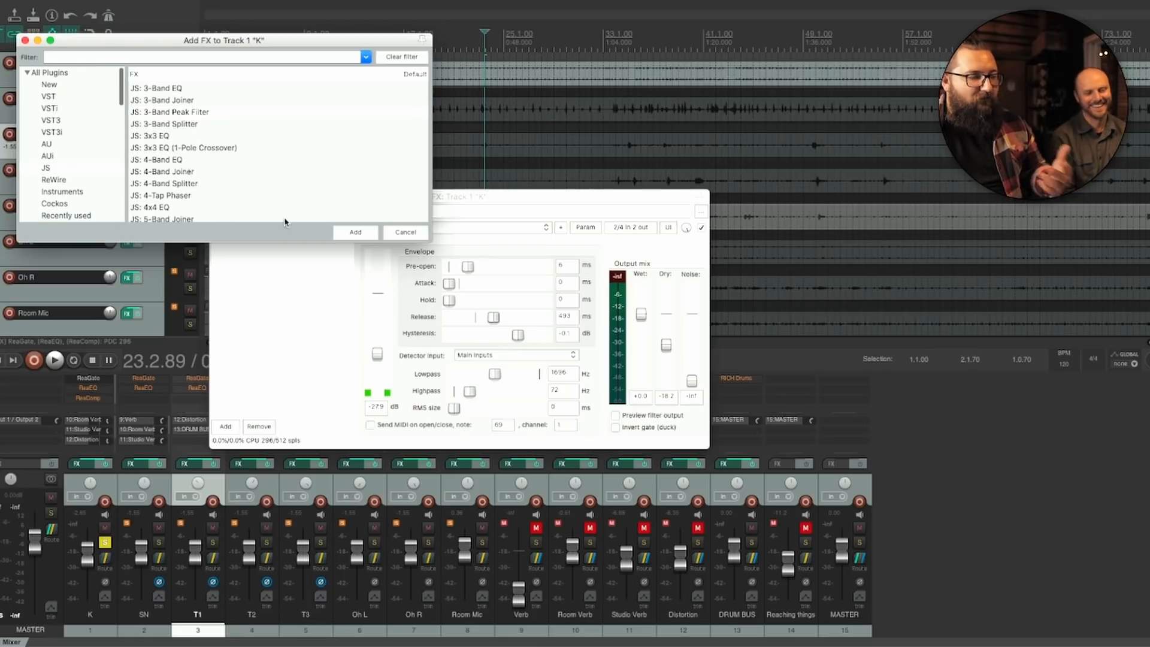
Close the effects browser and play the kick track through ReaGate alone.
click(391, 234)
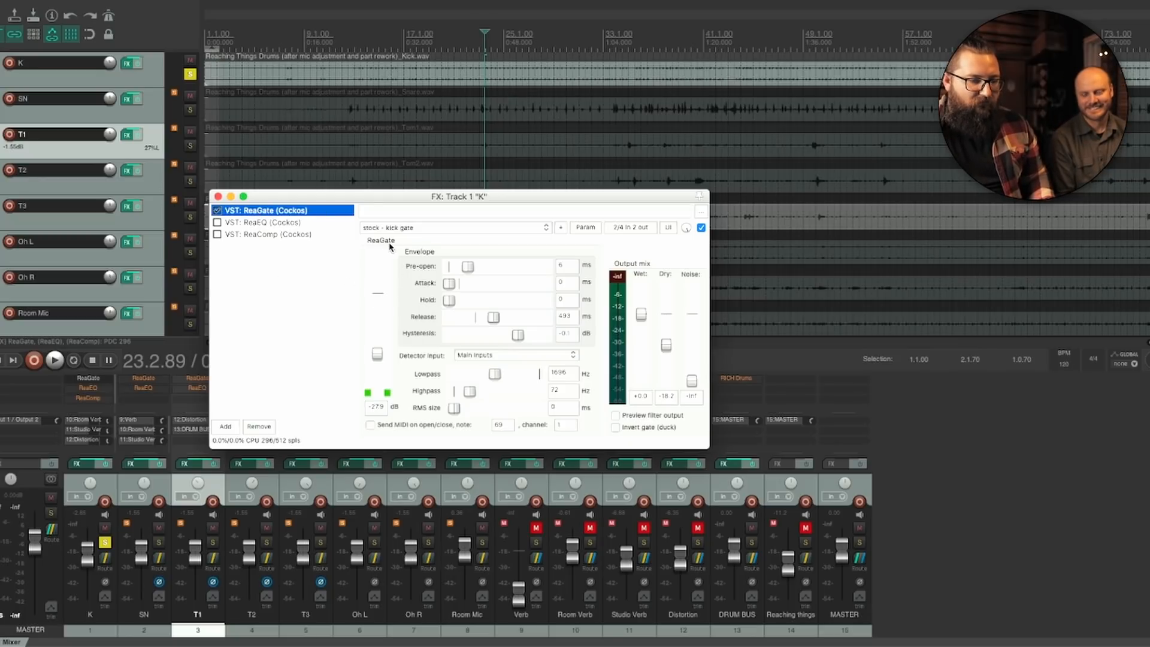
drag(379, 201, 313, 162)
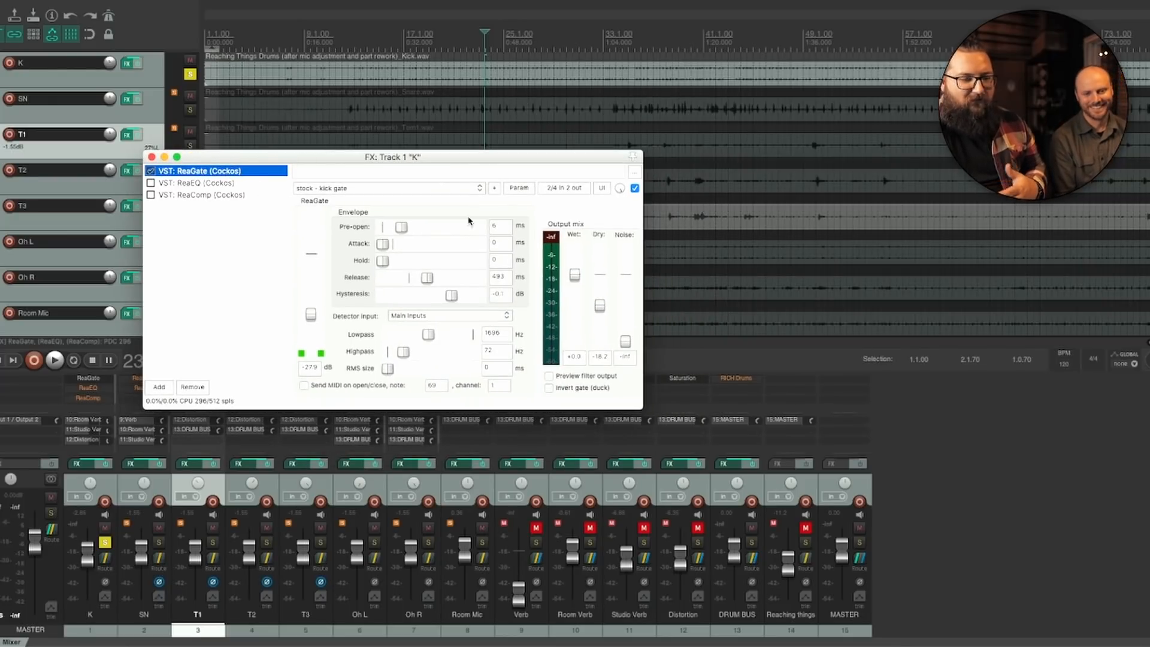
key(space)
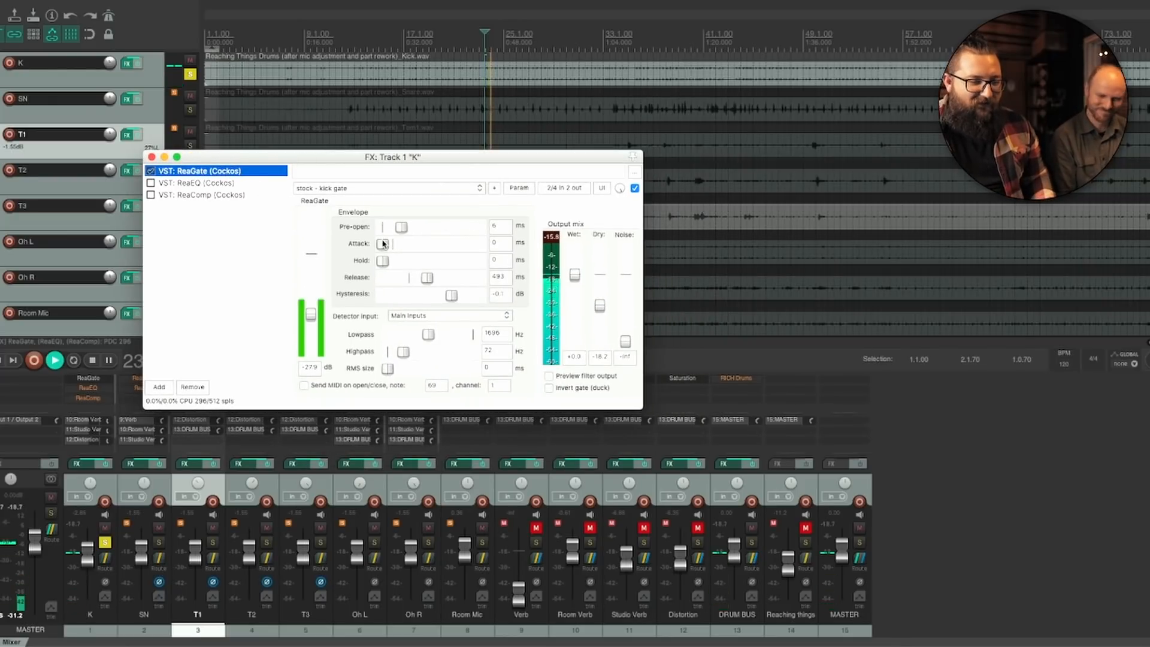
key(space)
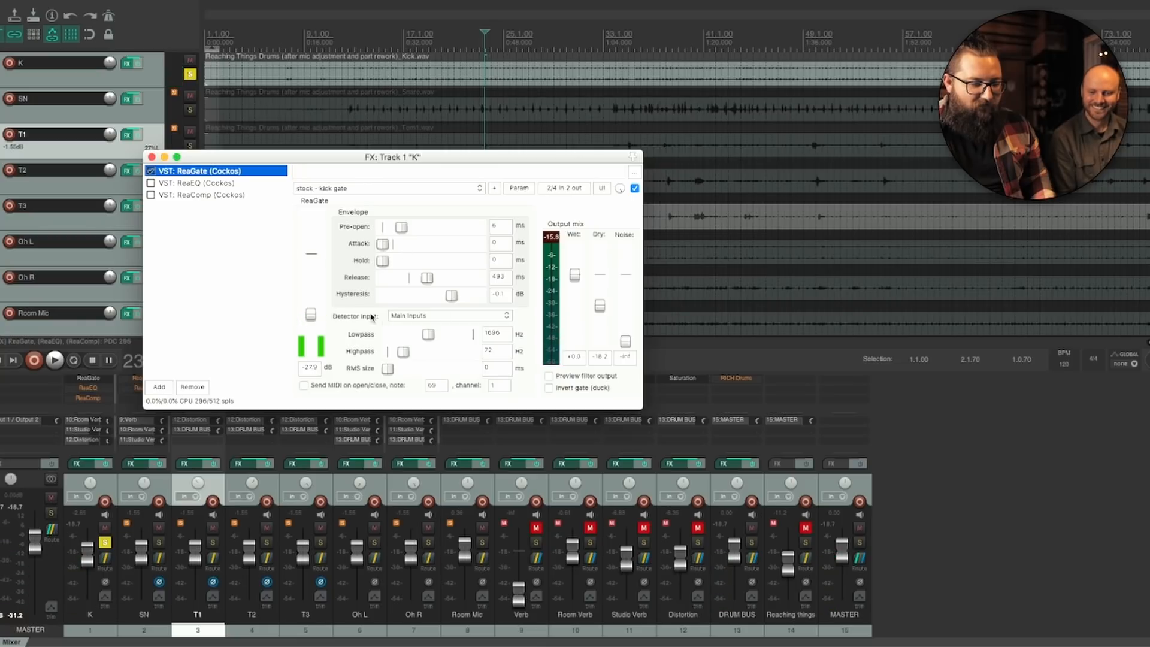
key(space)
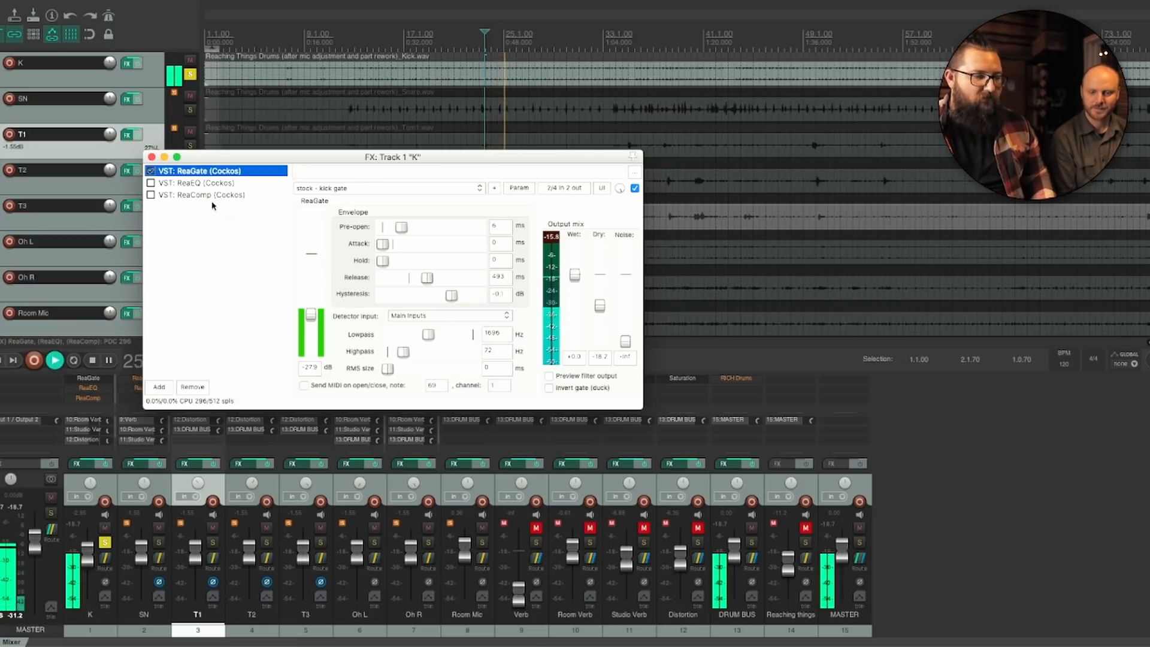
key(space)
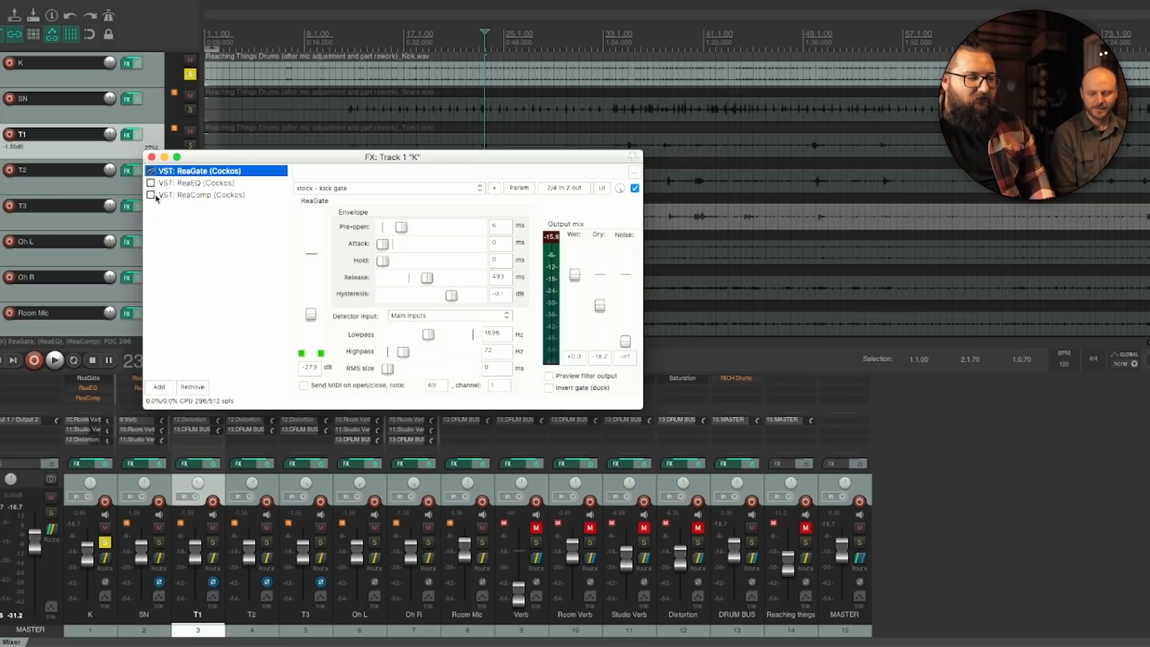
Enable ReaEQ on the kick track and play the passage with it.
click(174, 184)
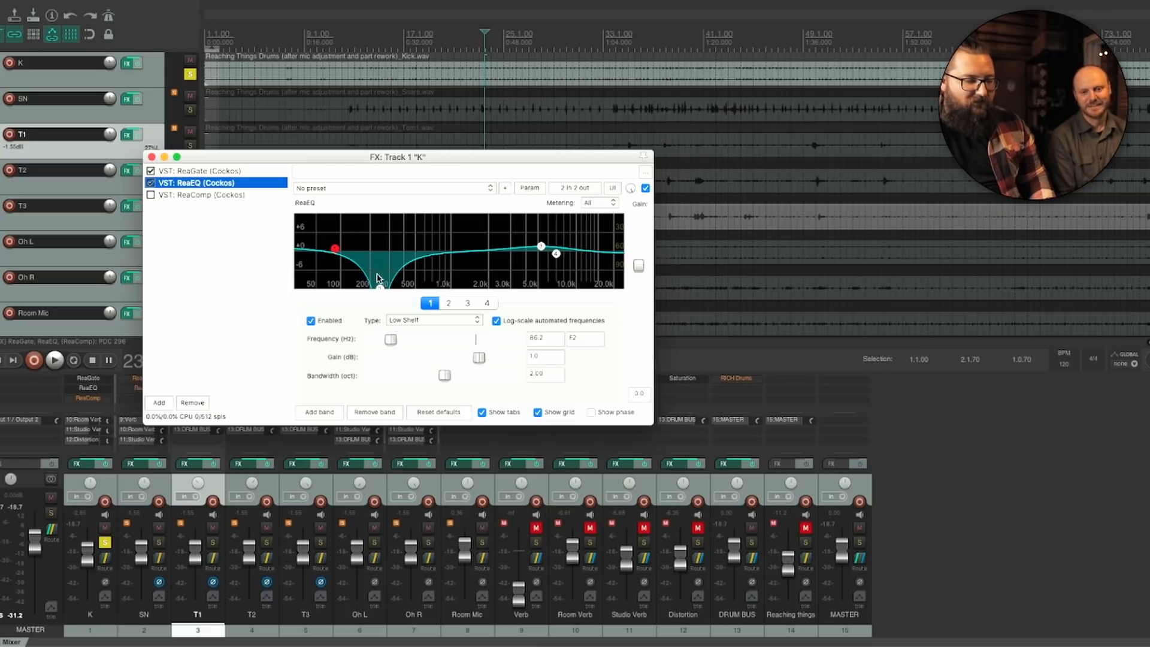
key(space)
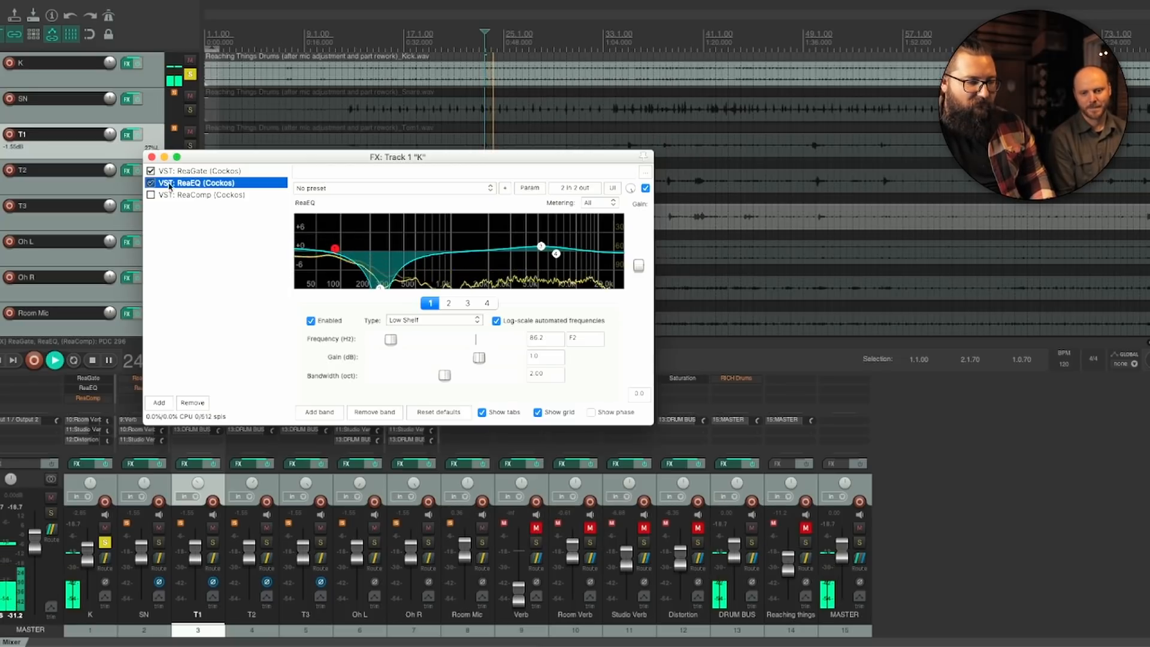
key(space)
Shape the kick's ReaEQ band 2 to about -9.4 dB at 248 Hz with a 0.73-octave bandwidth, and audition it.
mouse_move(379, 286)
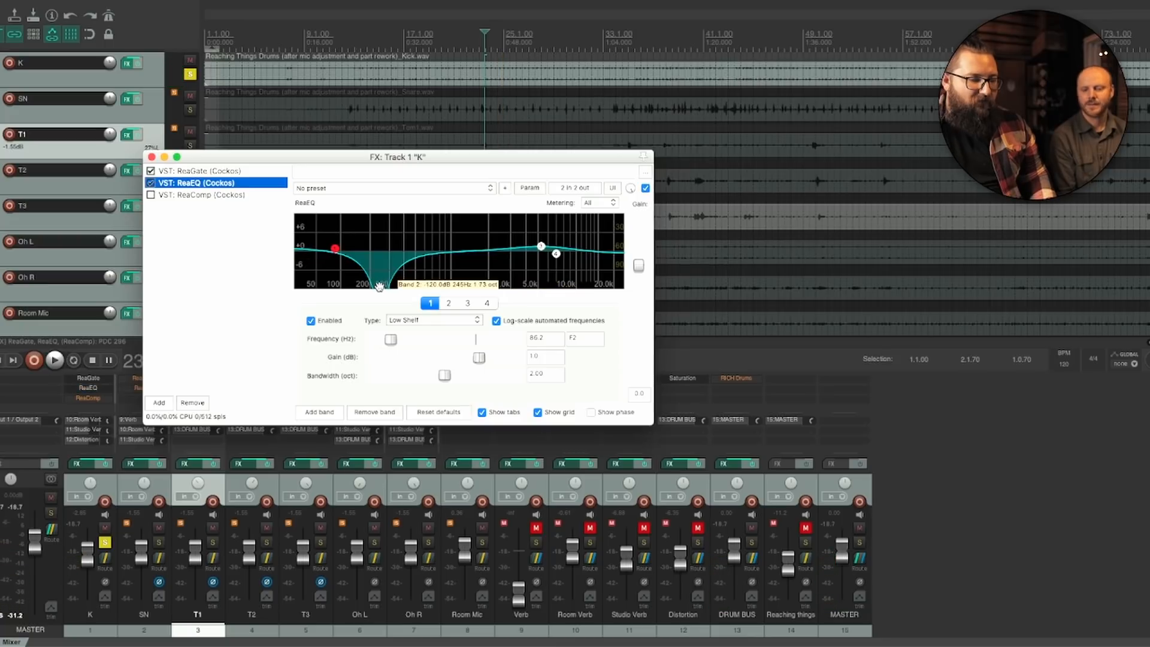
drag(379, 291, 381, 282)
scroll(380, 279, down, 5)
key(space)
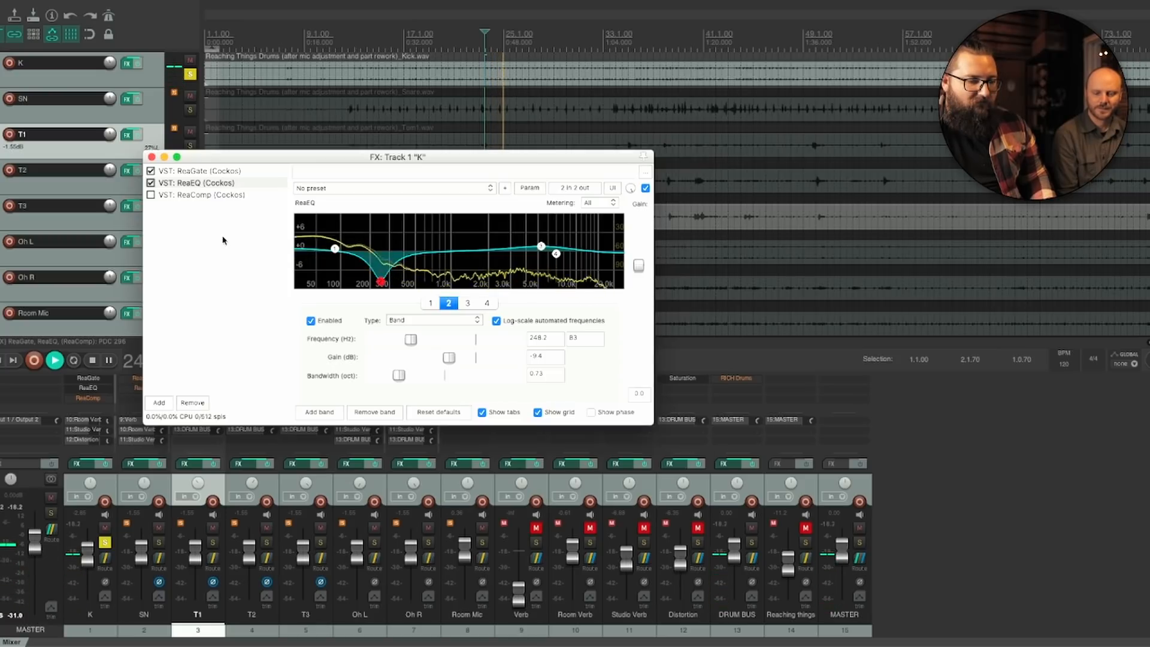
key(space)
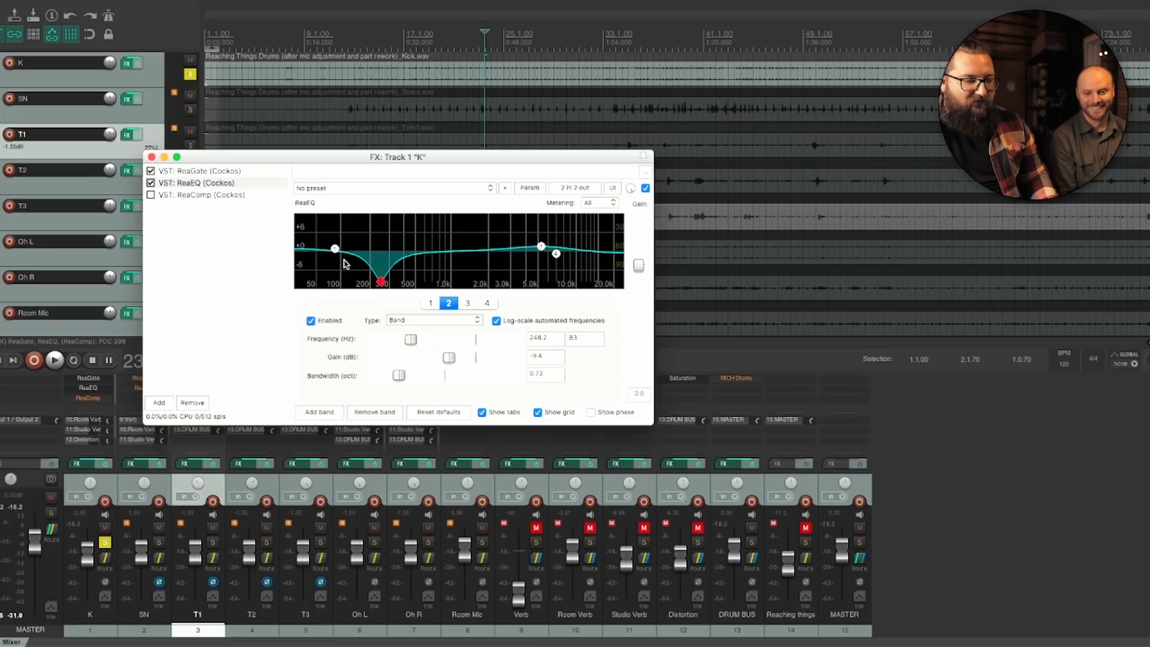
Boost the kick's ReaEQ band 3 to about 2.4 dB at 5434 Hz, and play the result.
key(space)
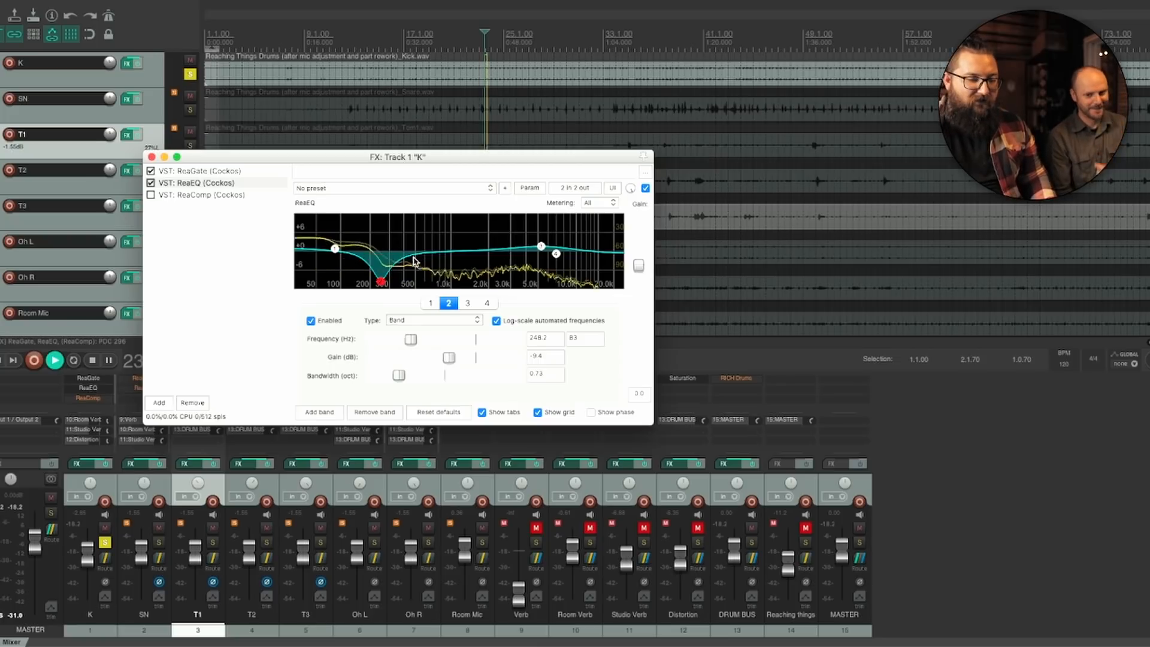
drag(542, 247, 542, 245)
key(space)
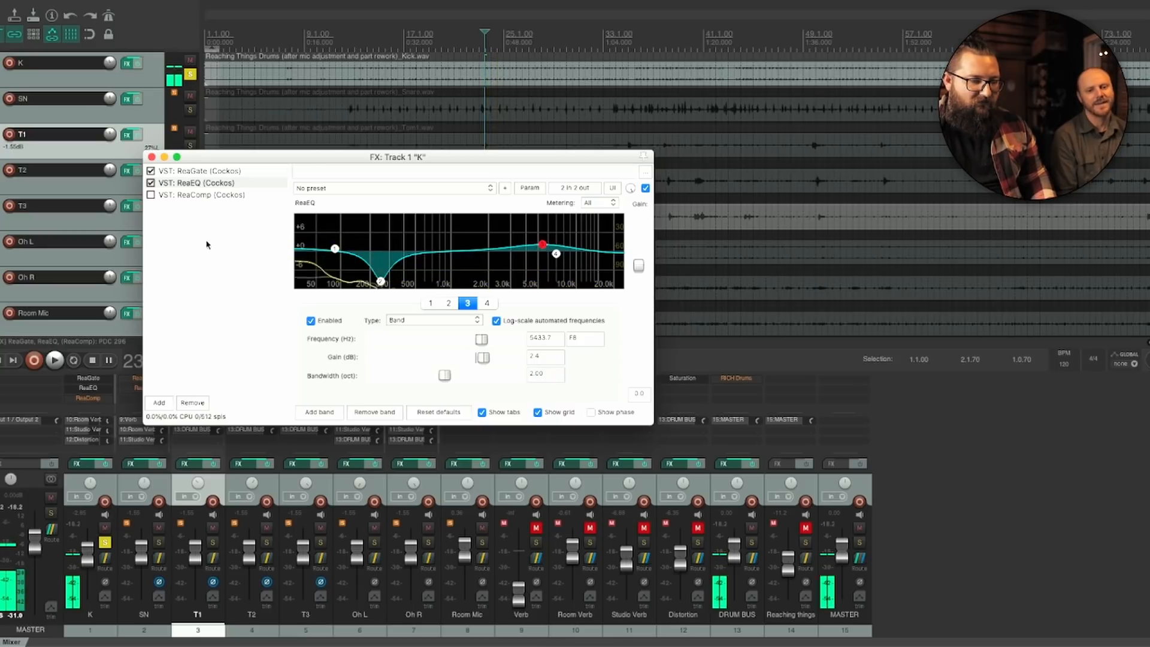
key(space)
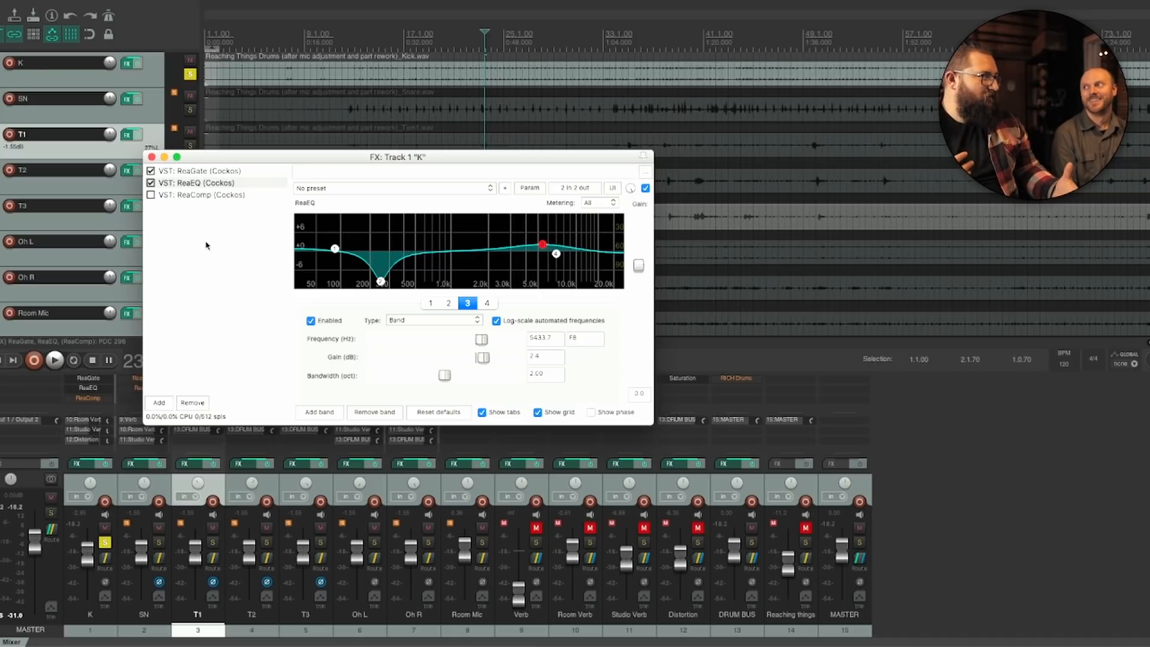
Enable ReaComp on the kick track, audition the compressed kick and close its effects chain.
click(153, 196)
click(180, 195)
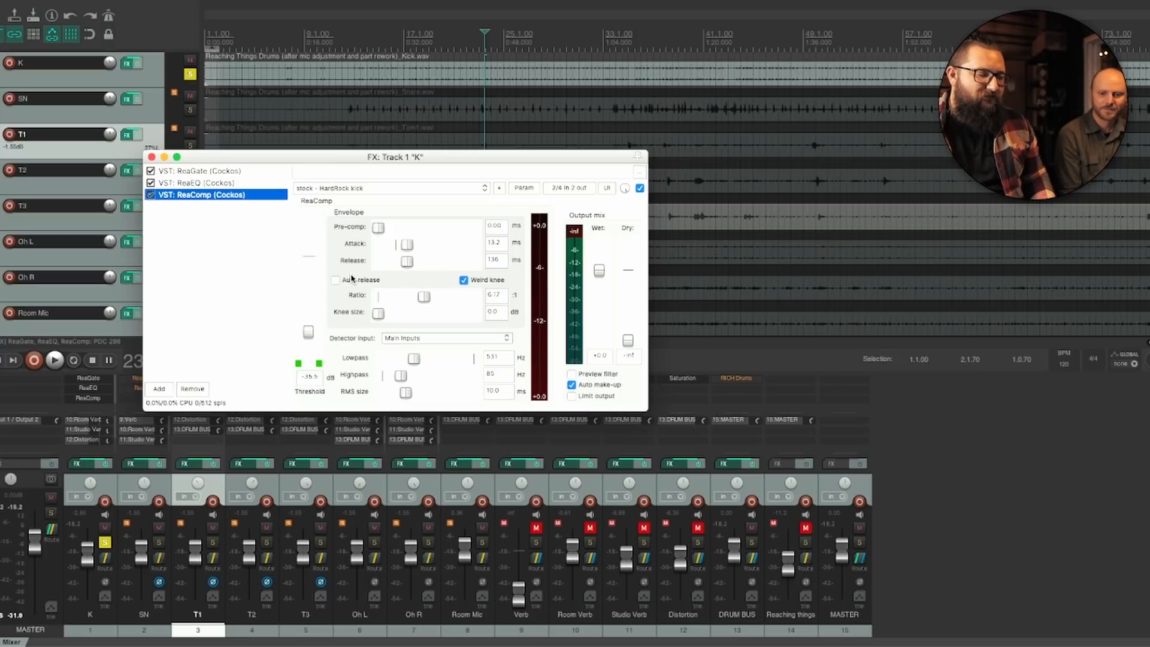
key(space)
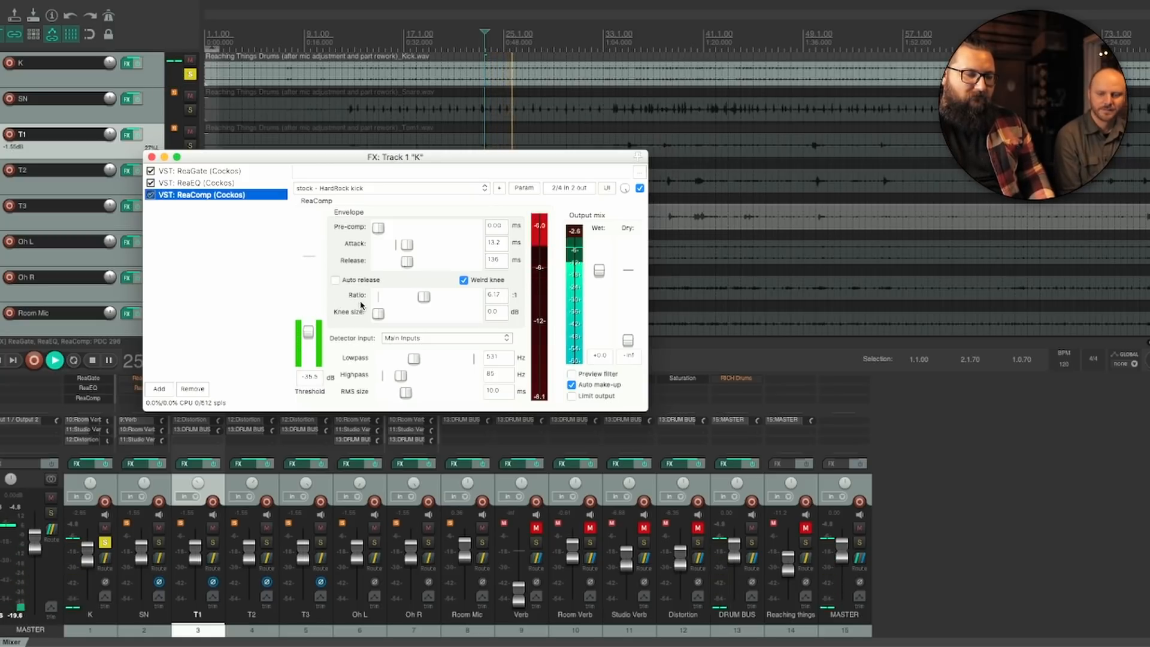
key(space)
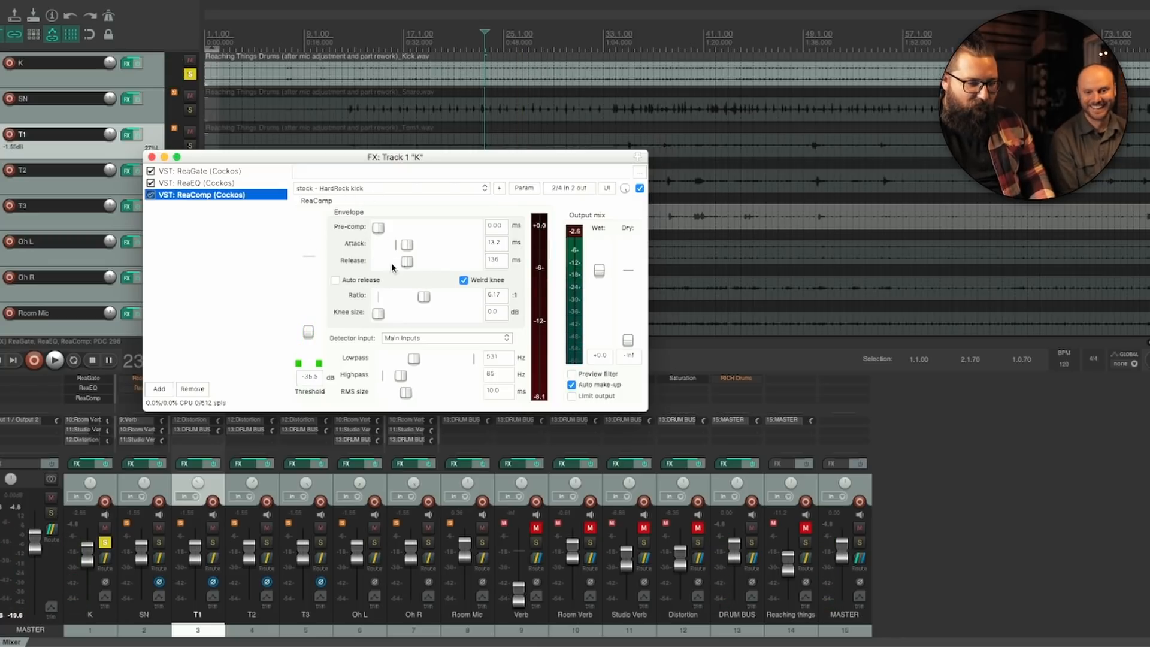
click(151, 157)
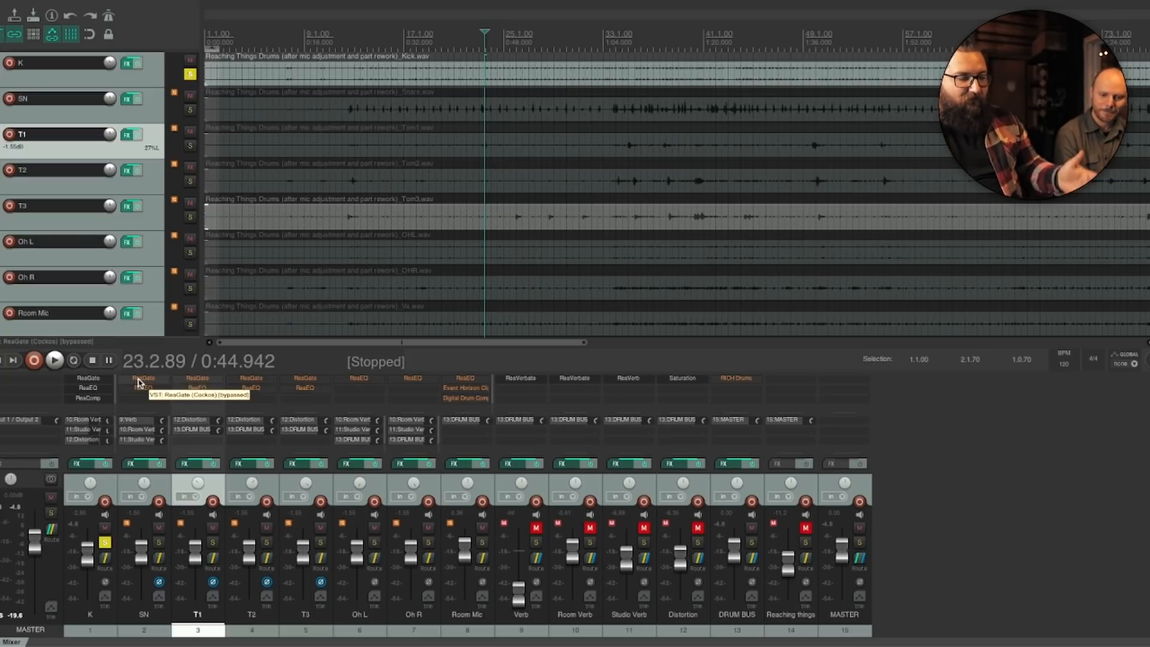
Enable ReaGate on the SN, T1, T2 and T3 tracks.
shift+click(137, 379)
shift+click(198, 380)
shift+click(251, 380)
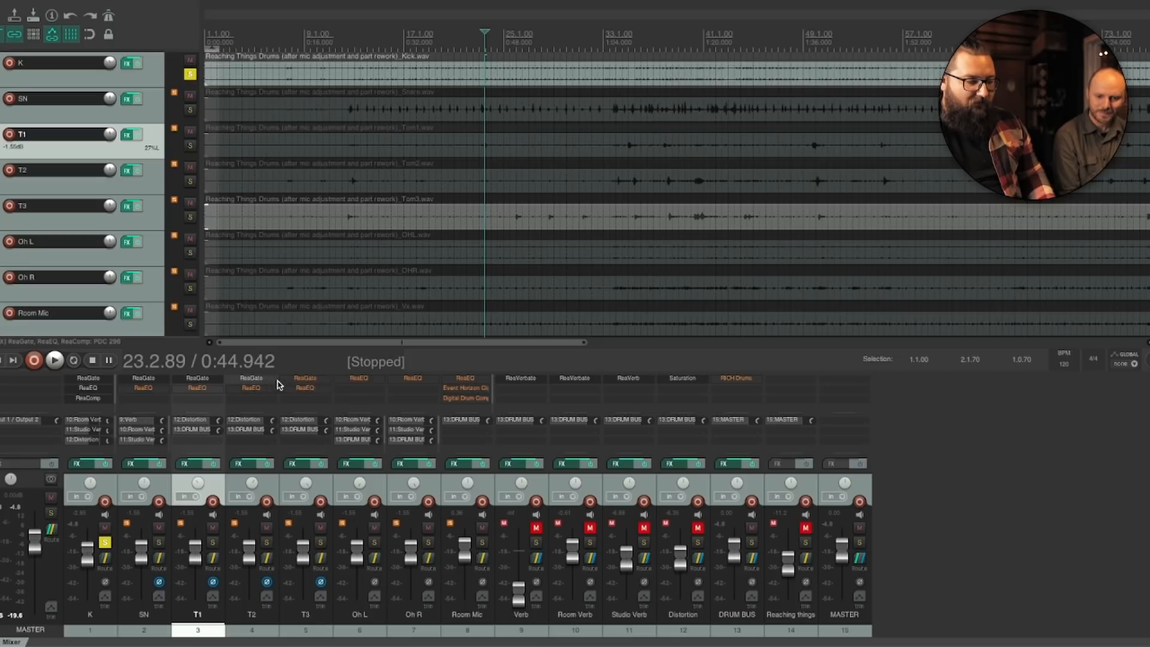
shift+click(306, 379)
Solo the snare alongside the kick and raise the snare gate's dry level to about -10.7 dB during playback.
click(145, 379)
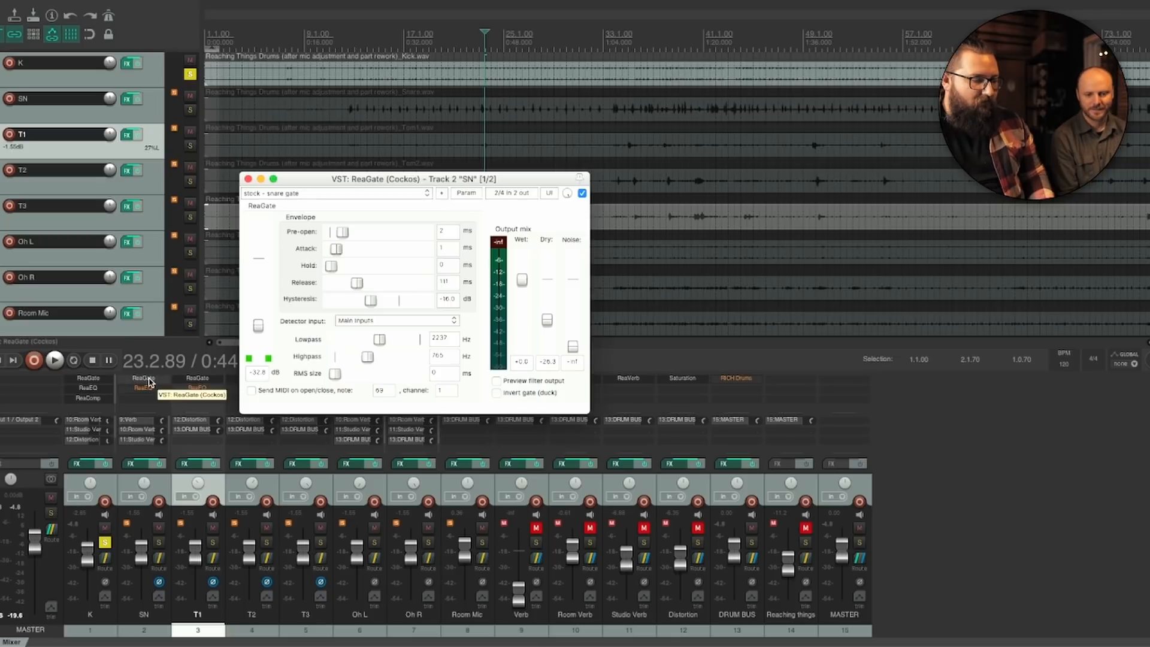
click(159, 542)
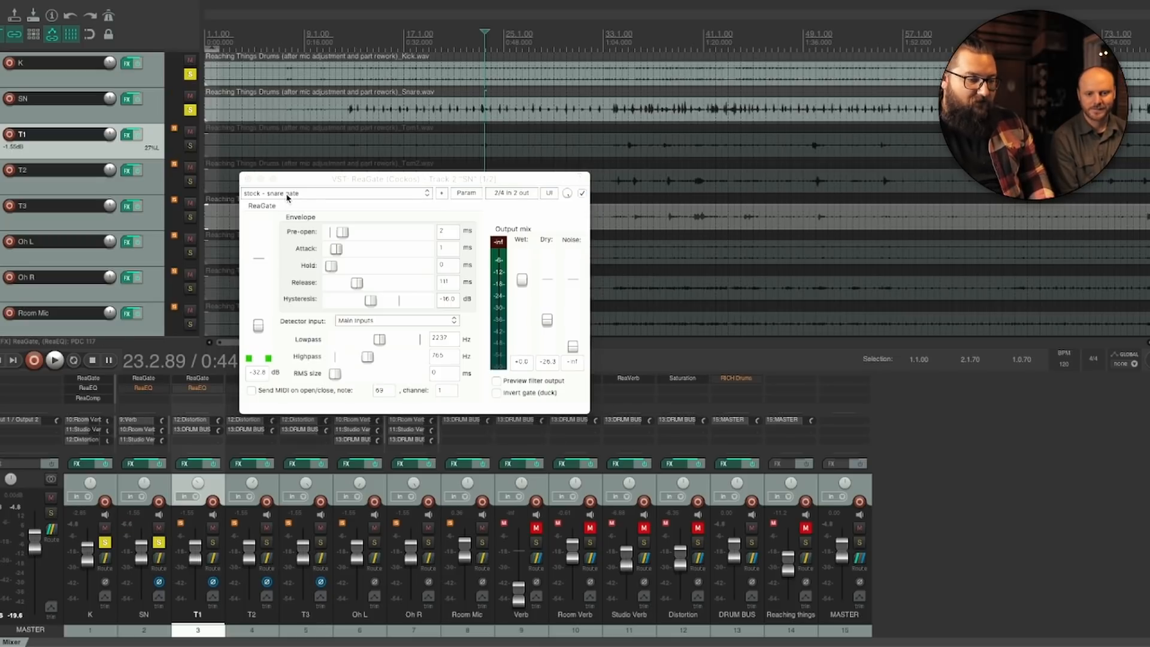
key(space)
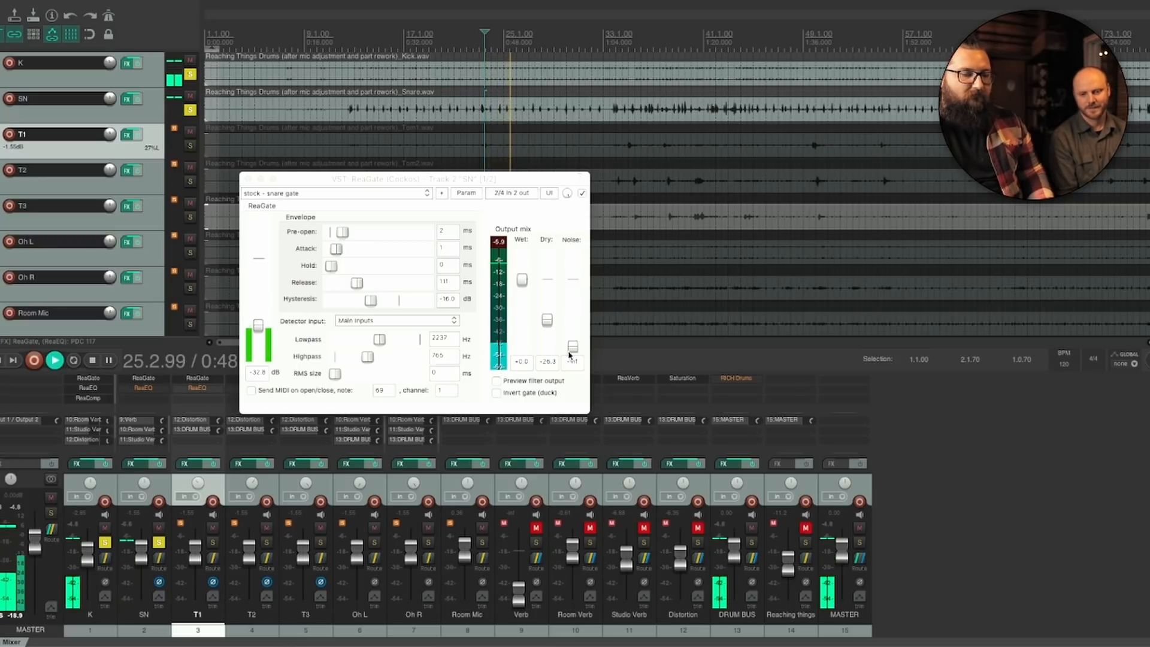
drag(547, 320, 550, 312)
key(space)
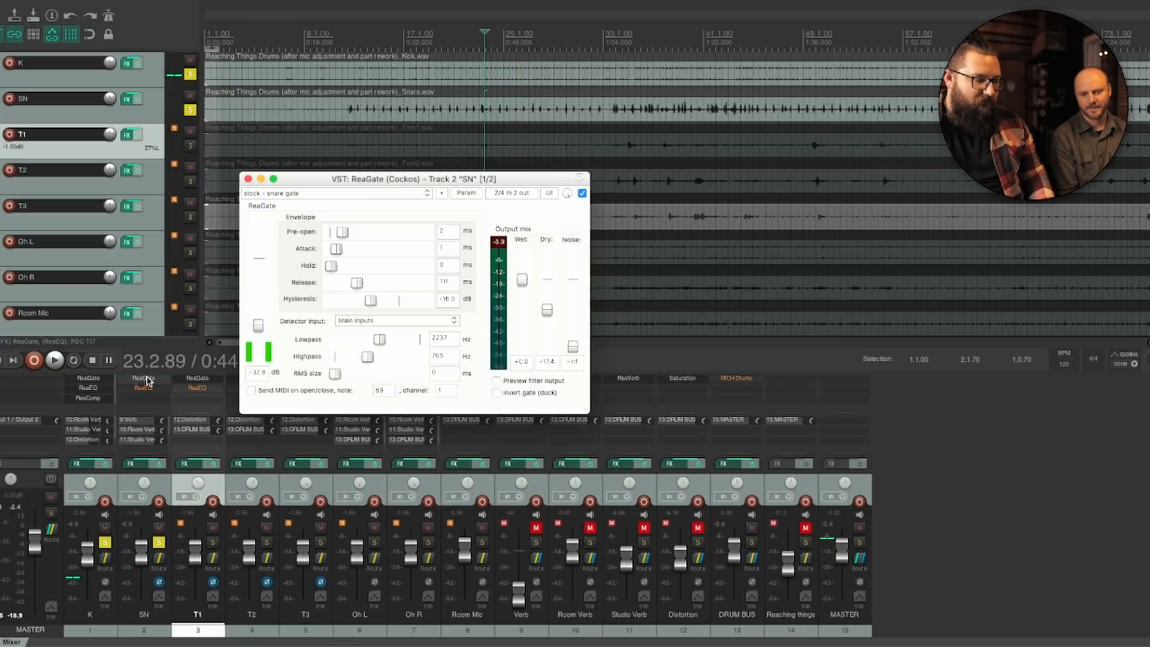
shift+click(147, 378)
key(space)
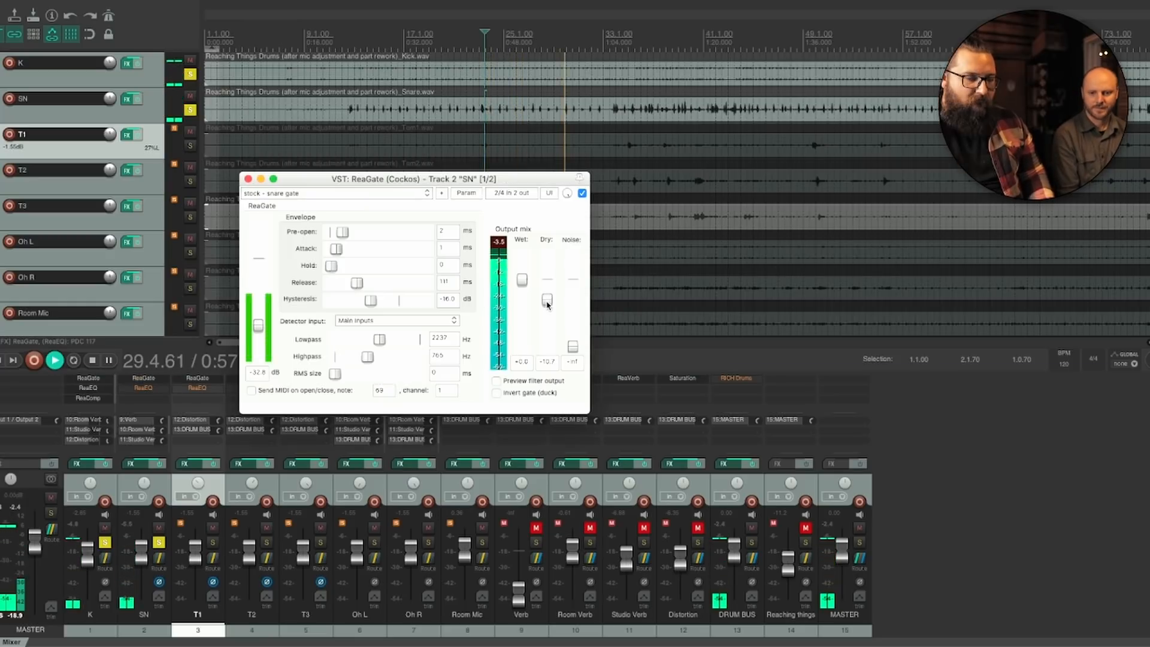
key(space)
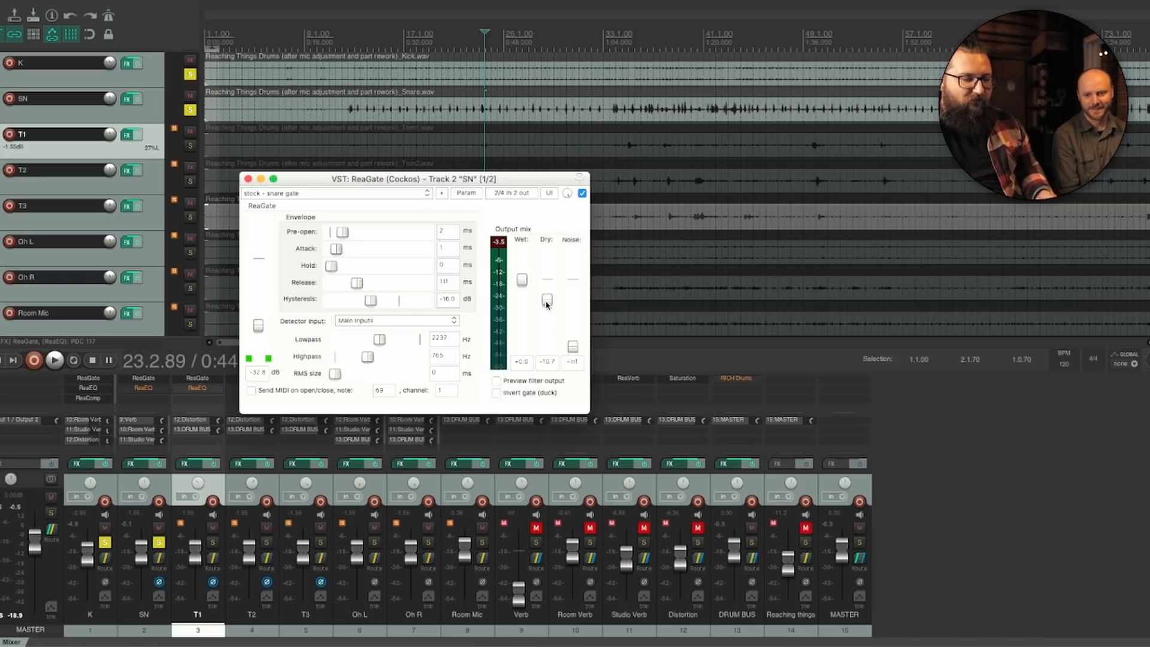
Audition the snare gate without dry signal, both with and without the kick, and set its dry level to about -8.8 dB.
key(space)
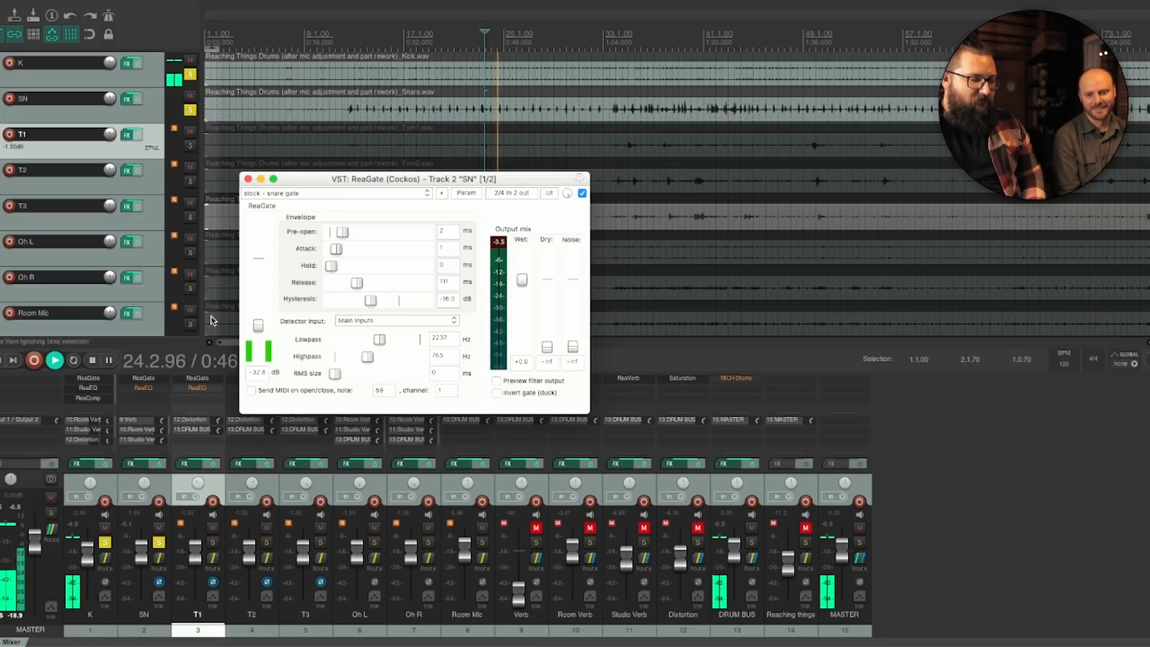
click(104, 542)
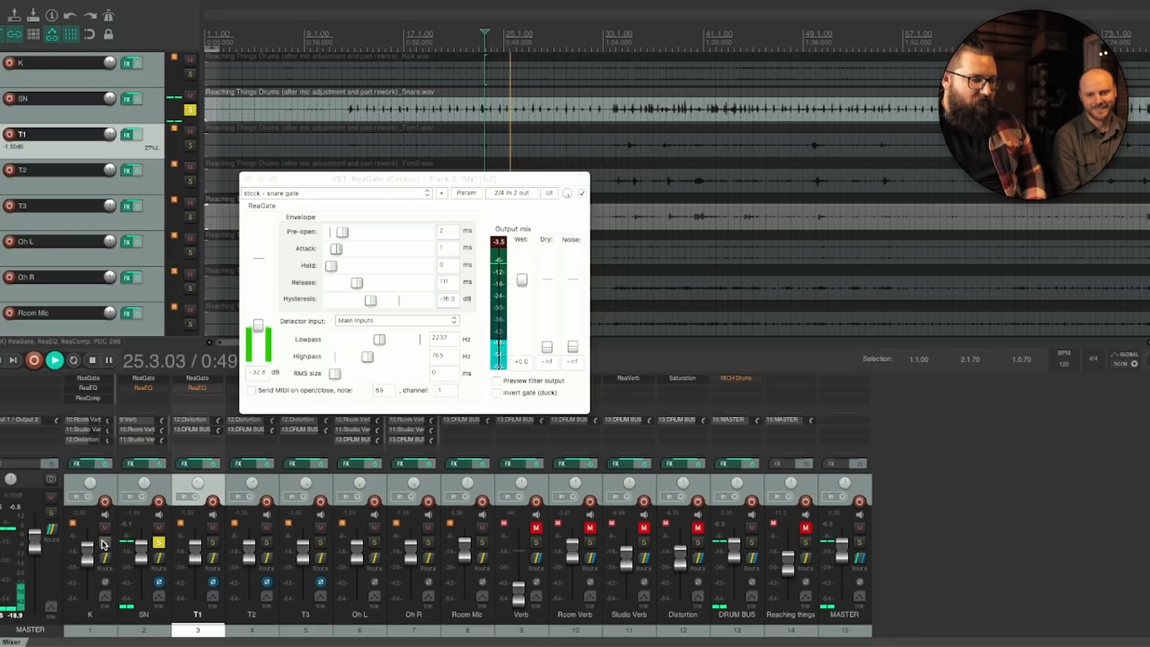
key(space)
click(105, 542)
drag(548, 348, 555, 302)
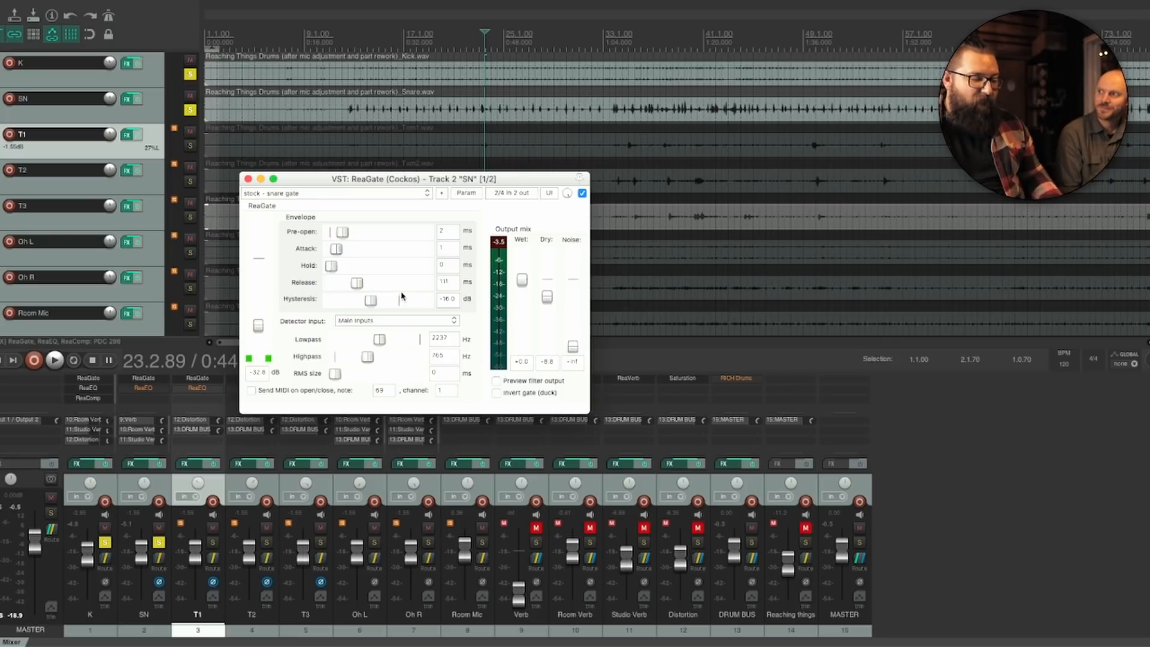
click(248, 179)
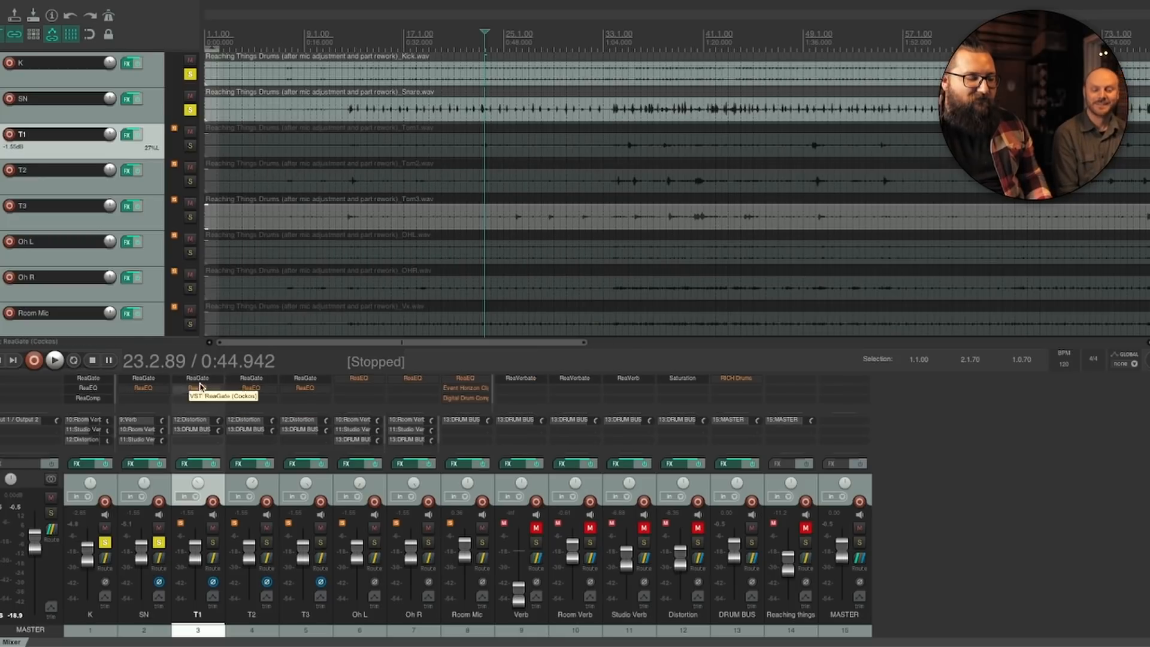
Solo T1, T2 and T3 with the kick and snare, and play the tom passage from about measure 33.
click(213, 542)
click(264, 543)
click(320, 542)
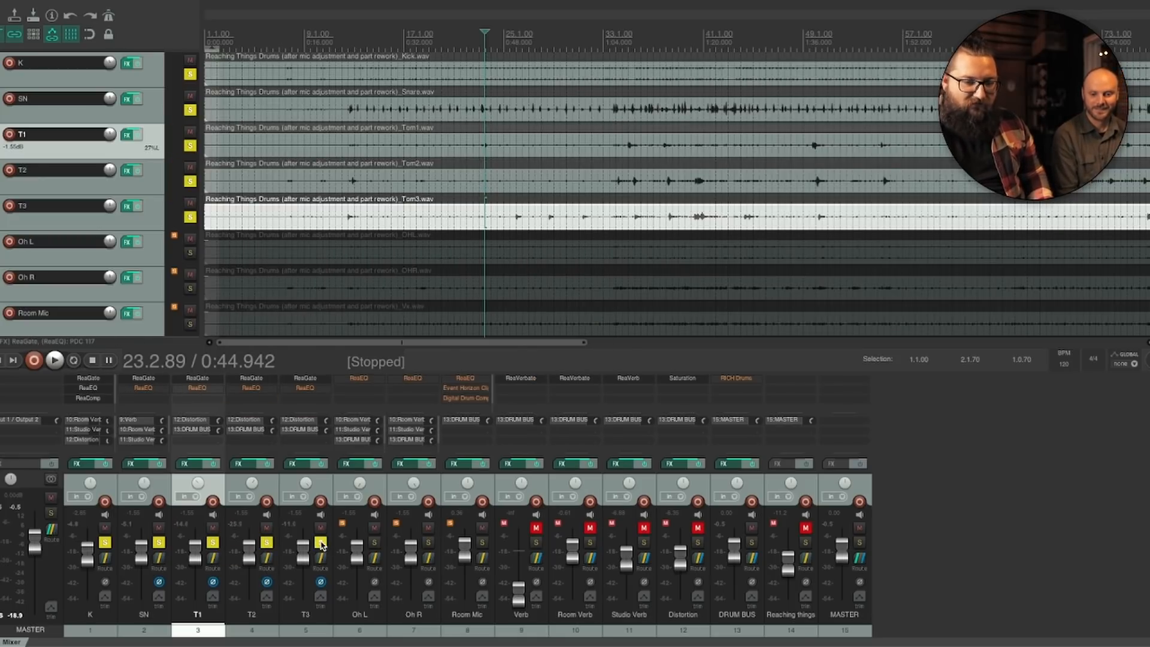
click(606, 49)
key(space)
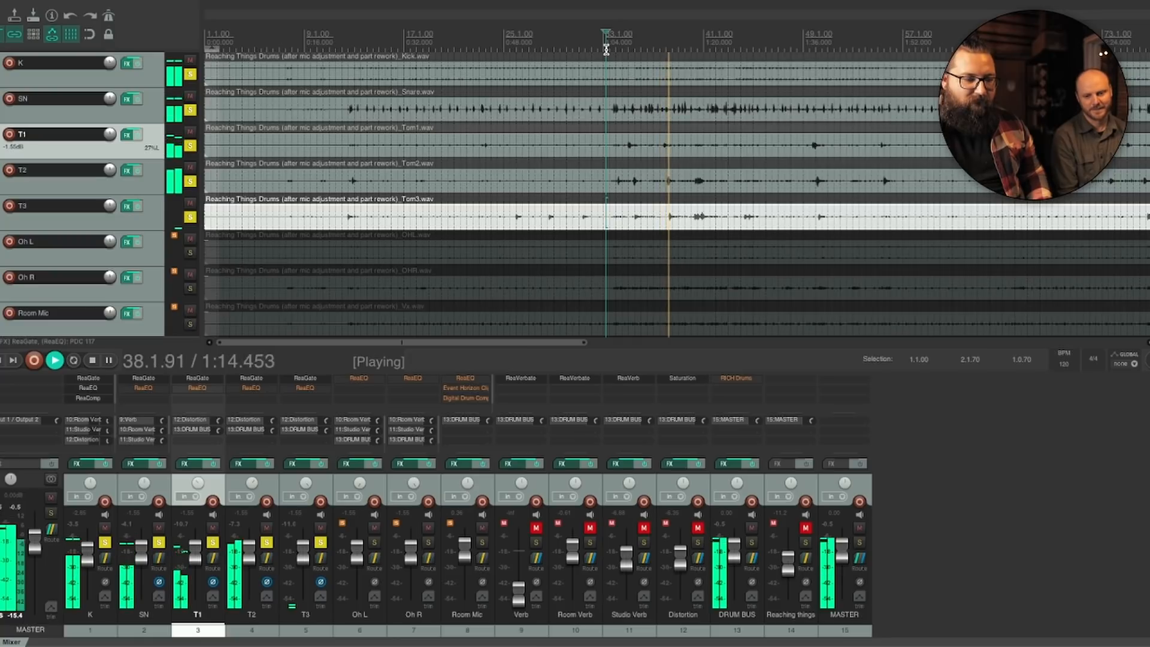
key(space)
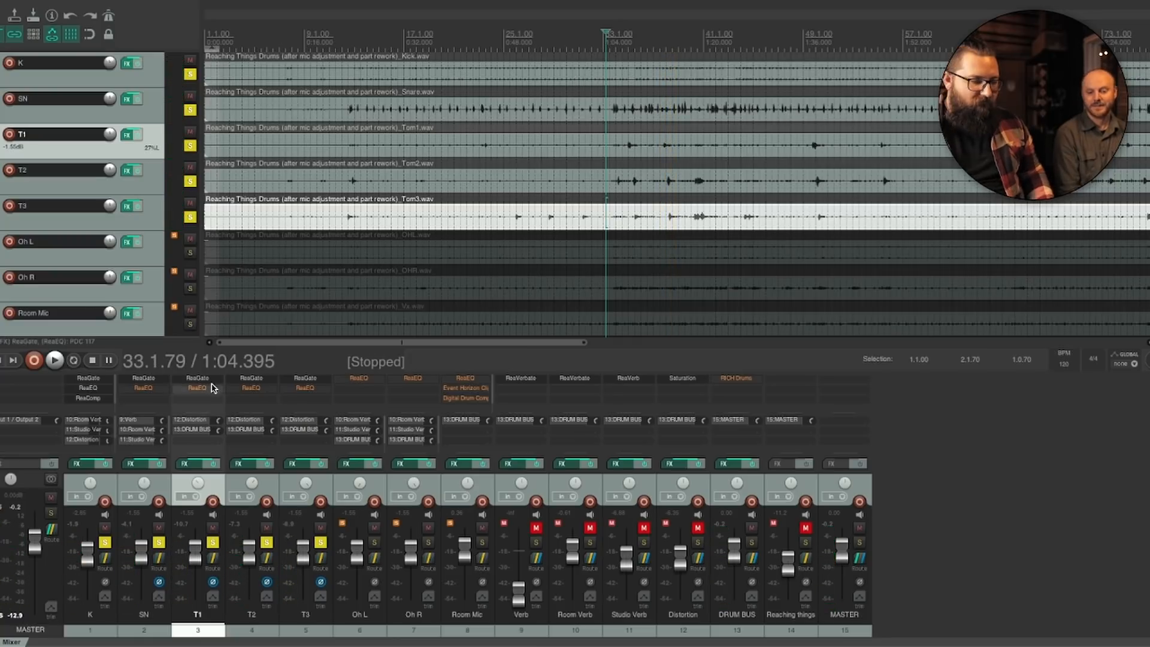
Replay the passage with ReaGate bypassed on T1, T2 and T3, re-enable the gates and open T1's ReaGate settings.
shift+click(203, 378)
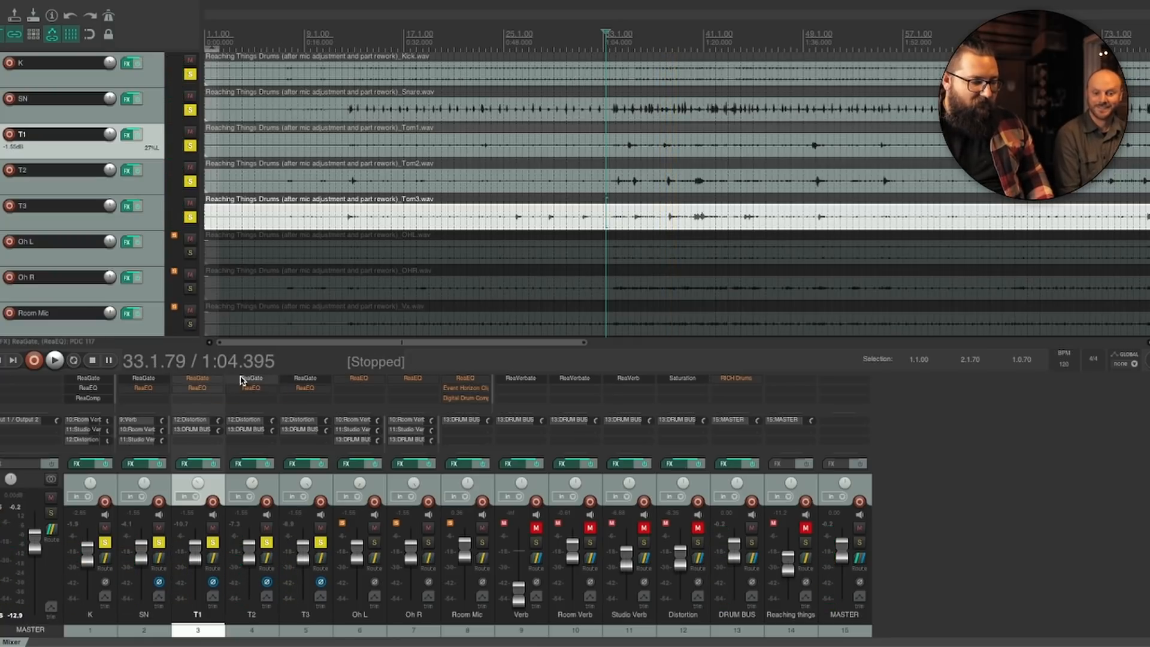
key(space)
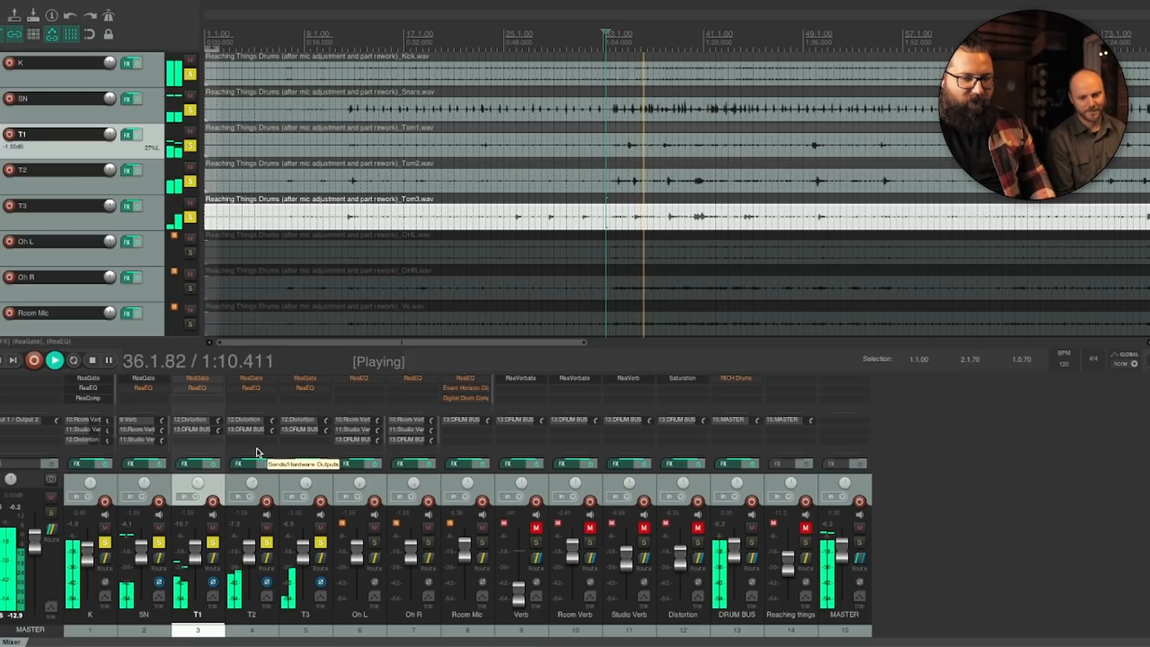
key(space)
click(198, 378)
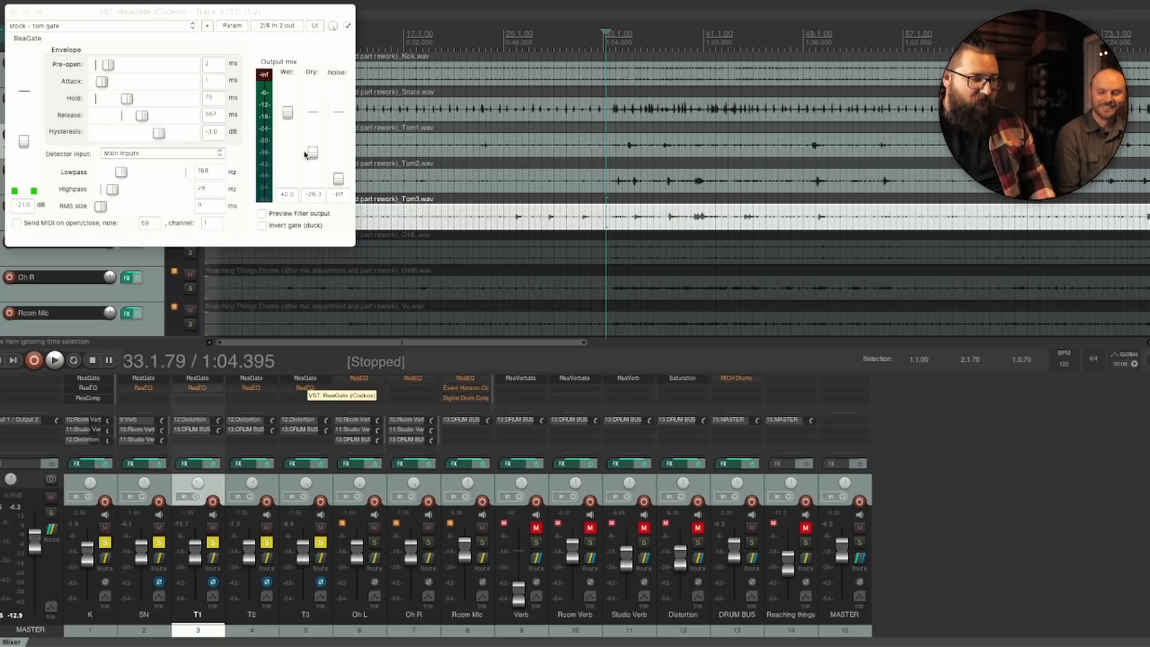
Raise the ReaGate dry level to about -10.7 dB on T1 and about -11.1 dB on T2, and close both gates.
drag(312, 154, 312, 133)
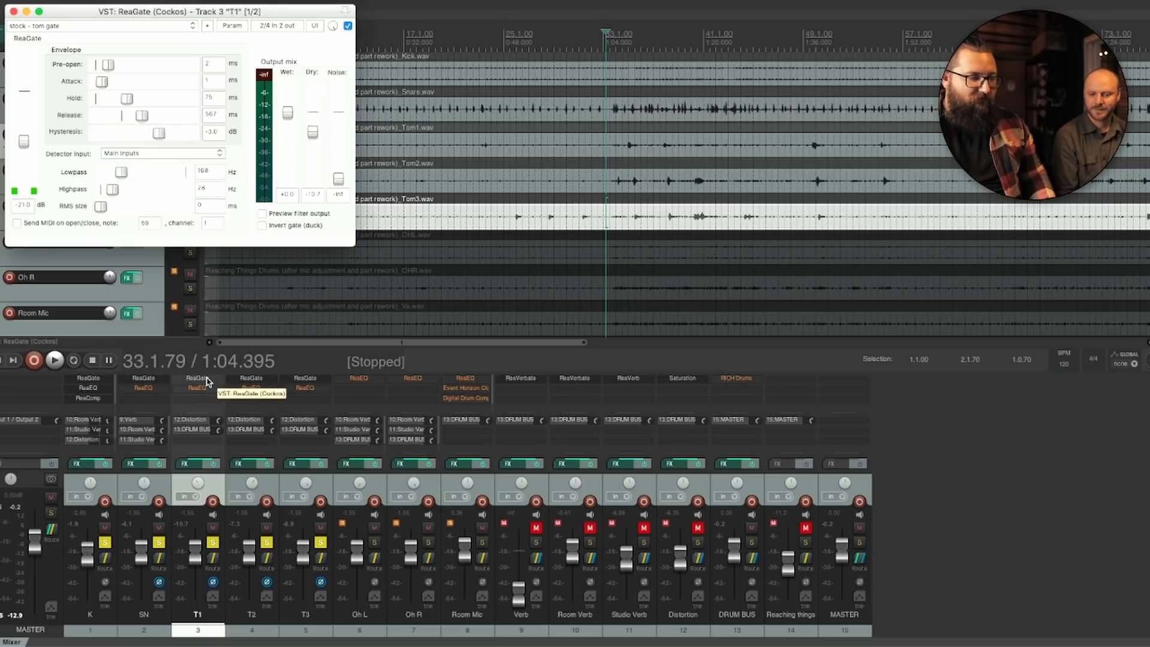
click(252, 378)
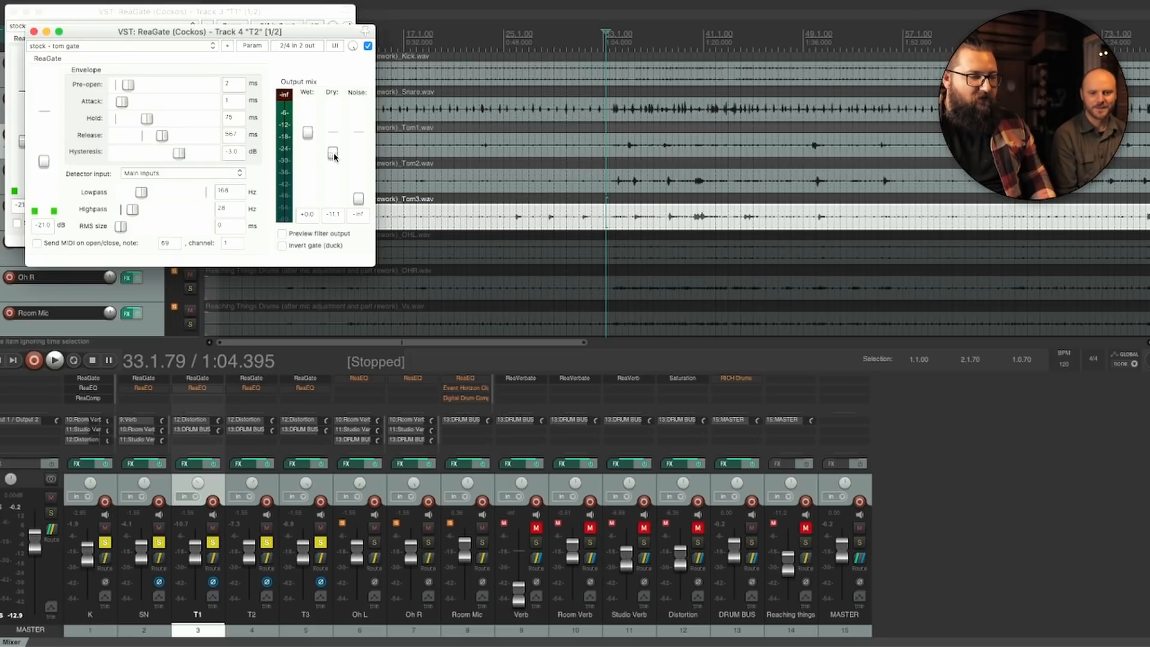
click(258, 381)
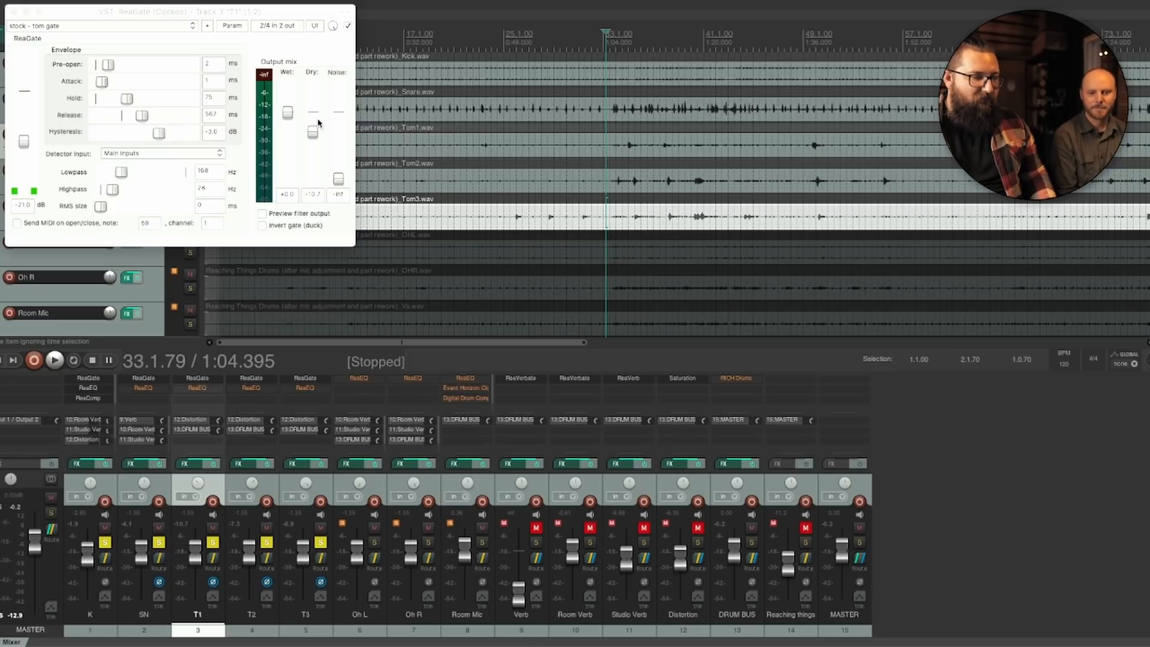
click(200, 379)
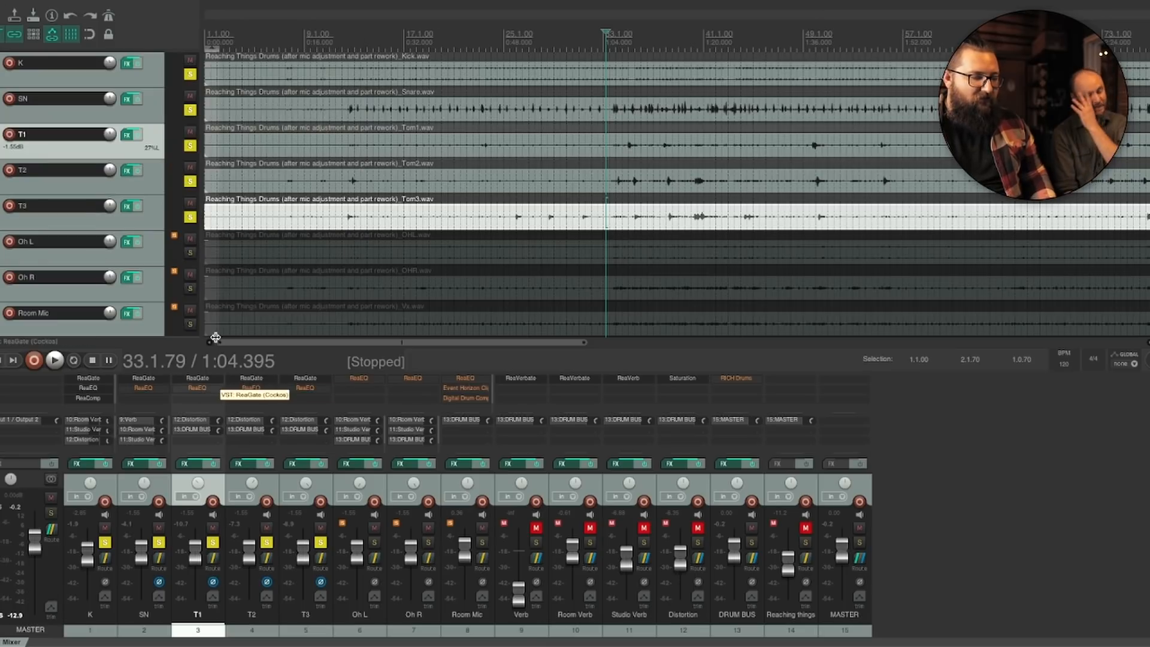
click(200, 380)
click(199, 381)
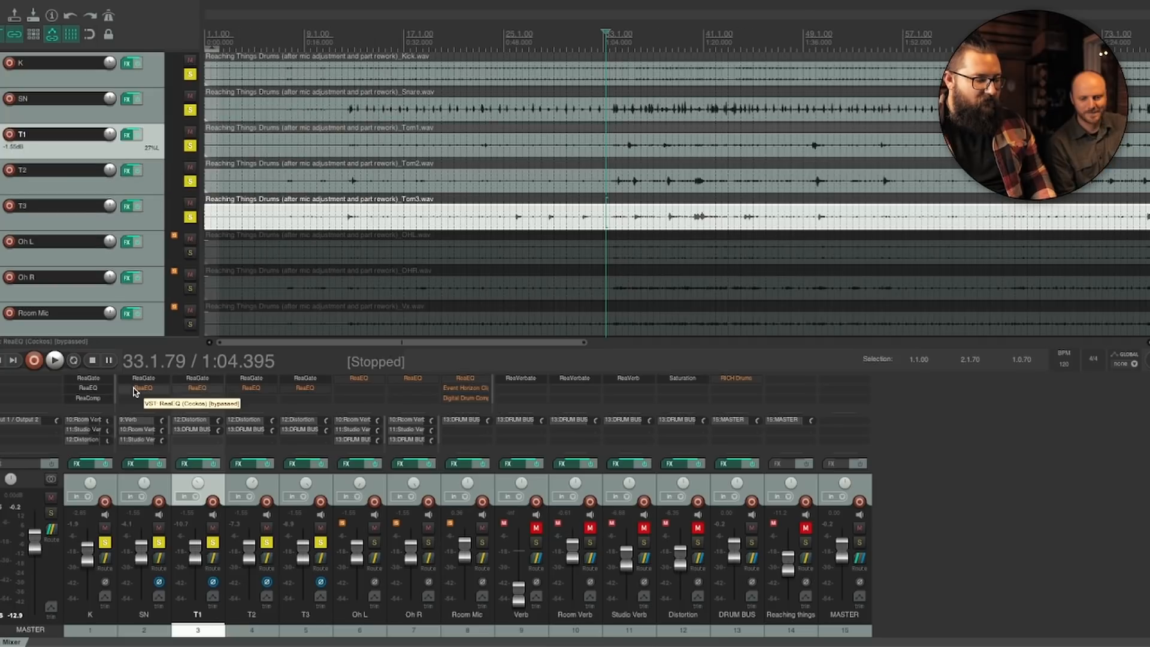
Enable ReaEQ on the snare during playback and inspect the settings of its low boost, band 2.
key(space)
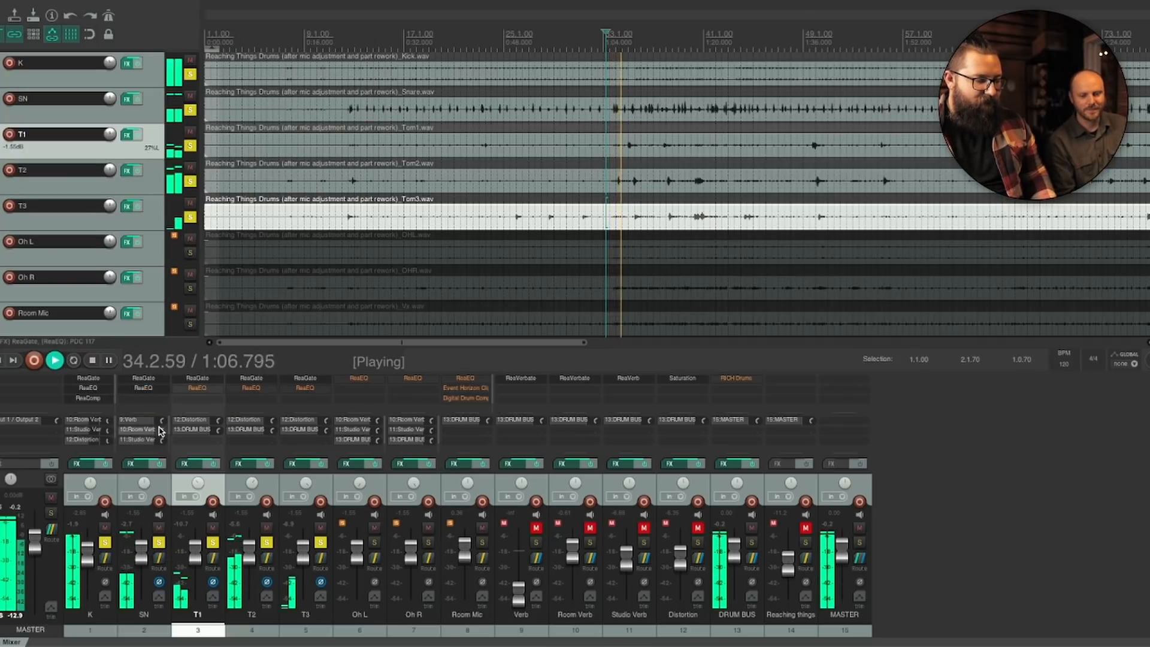
click(143, 388)
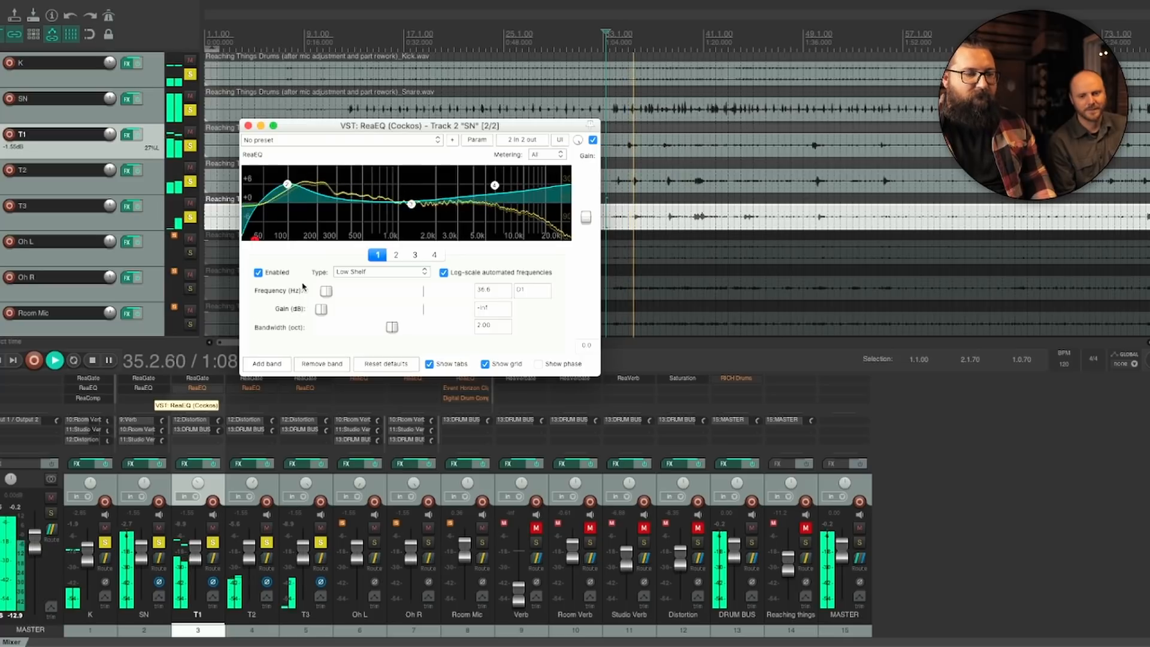
key(space)
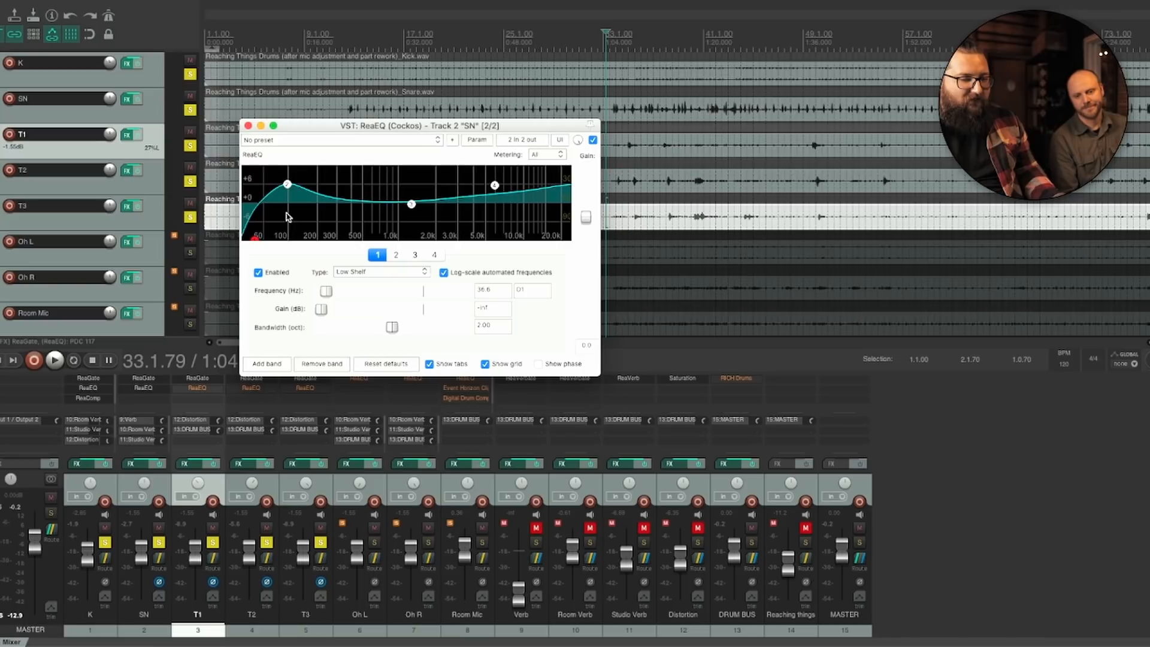
click(287, 183)
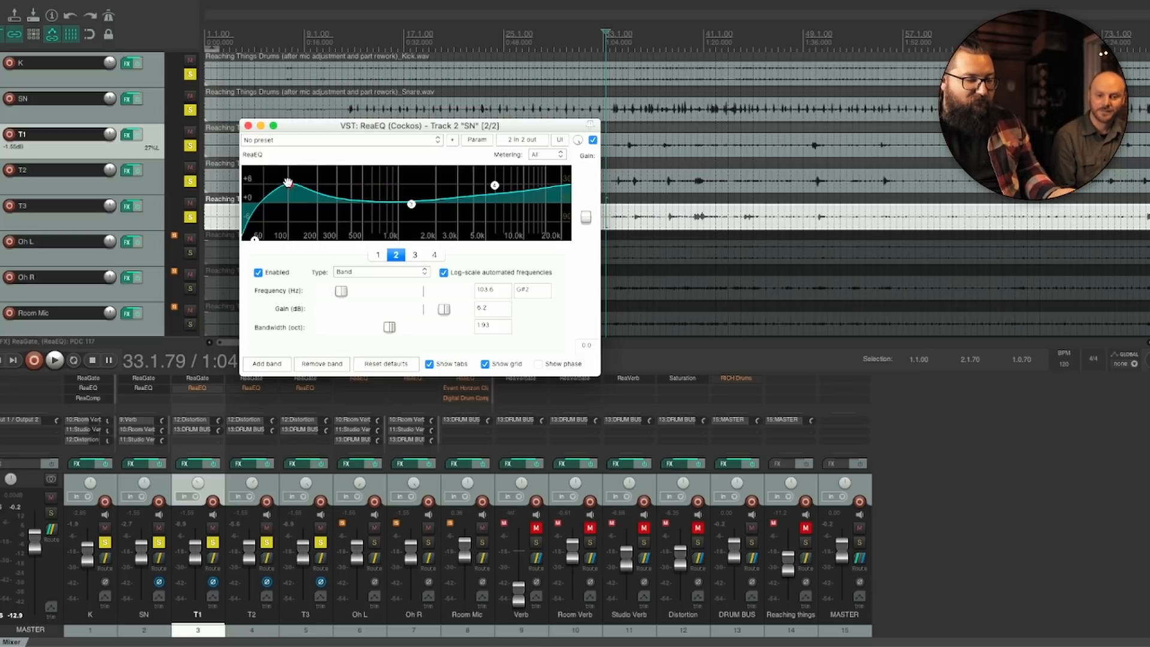
mouse_move(288, 184)
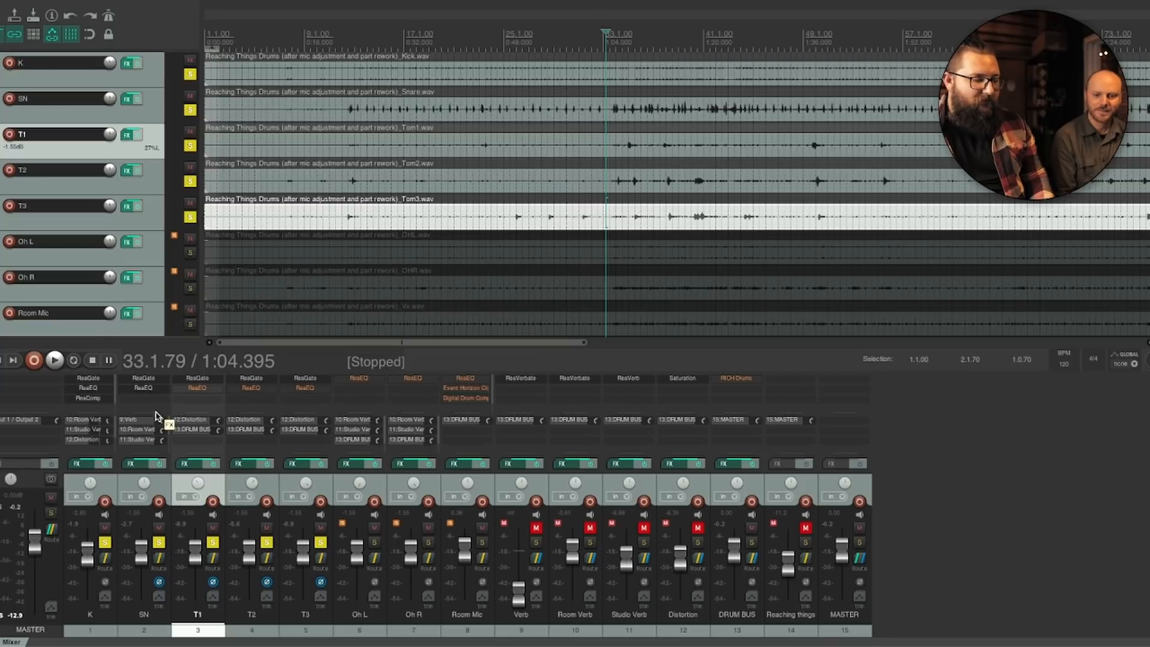
Replay the tom passage while switching the snare's ReaEQ off and back on to compare the sound.
key(space)
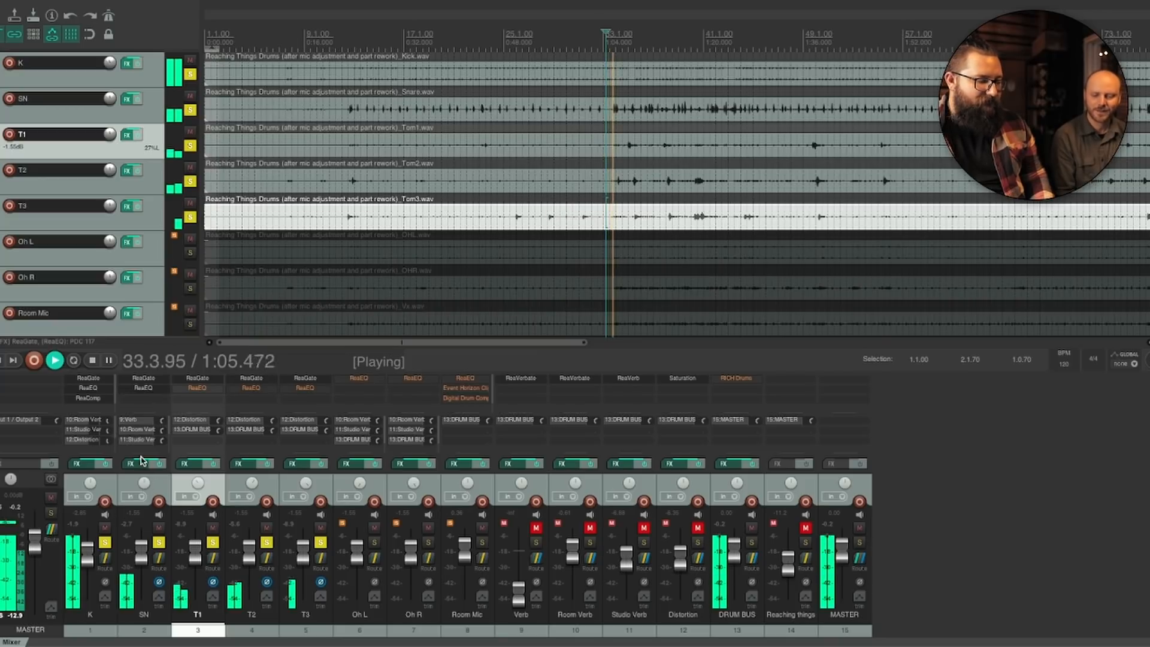
shift+click(145, 390)
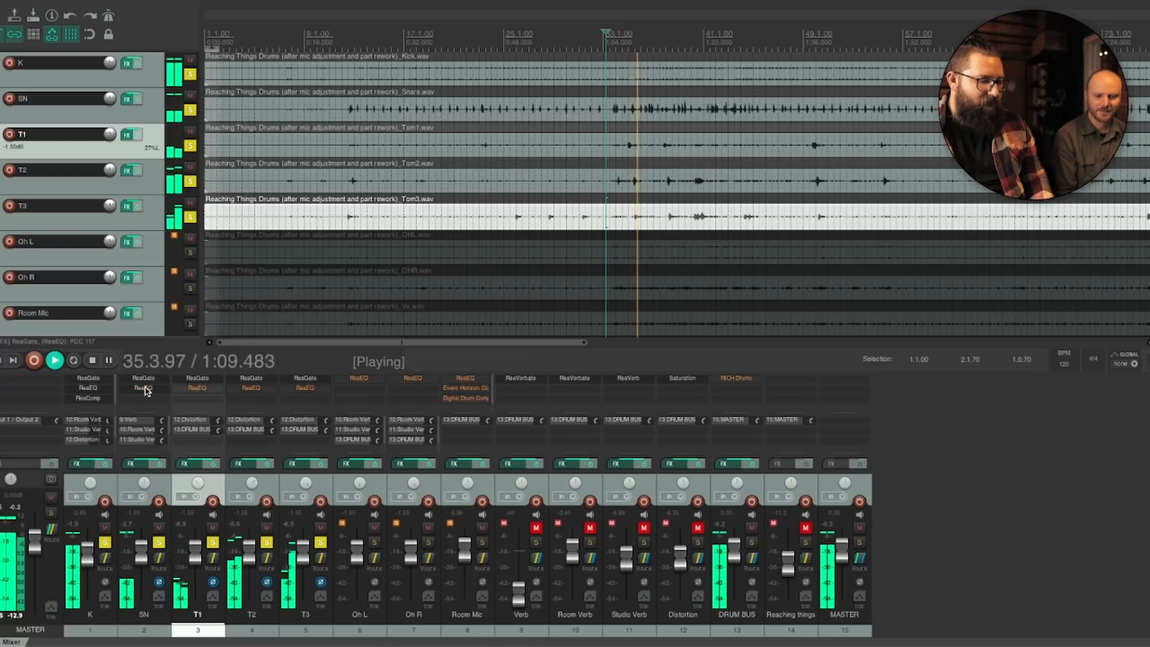
shift+click(145, 390)
key(space)
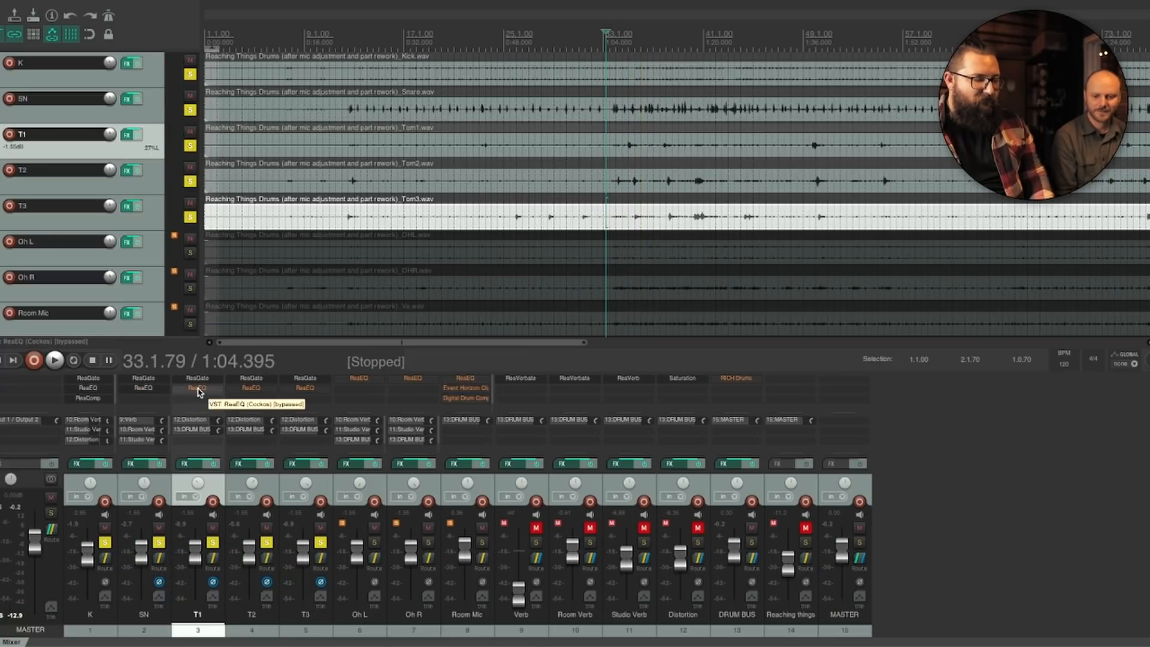
Enable ReaEQ on T1, T2 and T3, and raise the low-cut band frequency on T1 to about 64.2 Hz and slightly on T2.
click(199, 389)
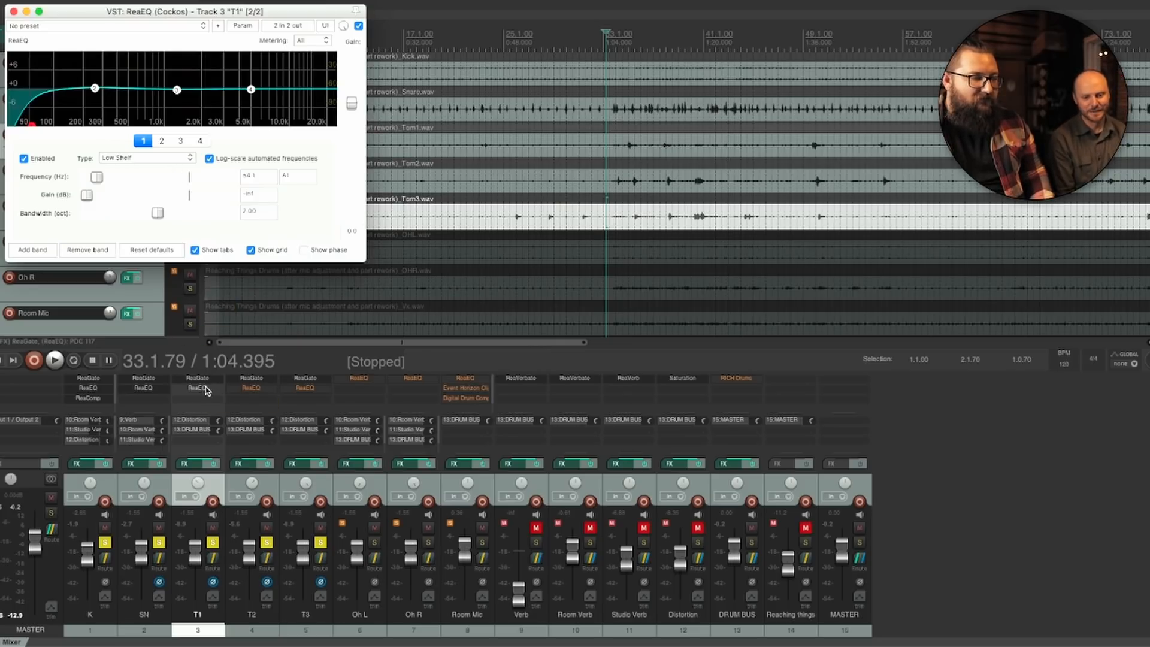
click(250, 389)
shift+click(251, 389)
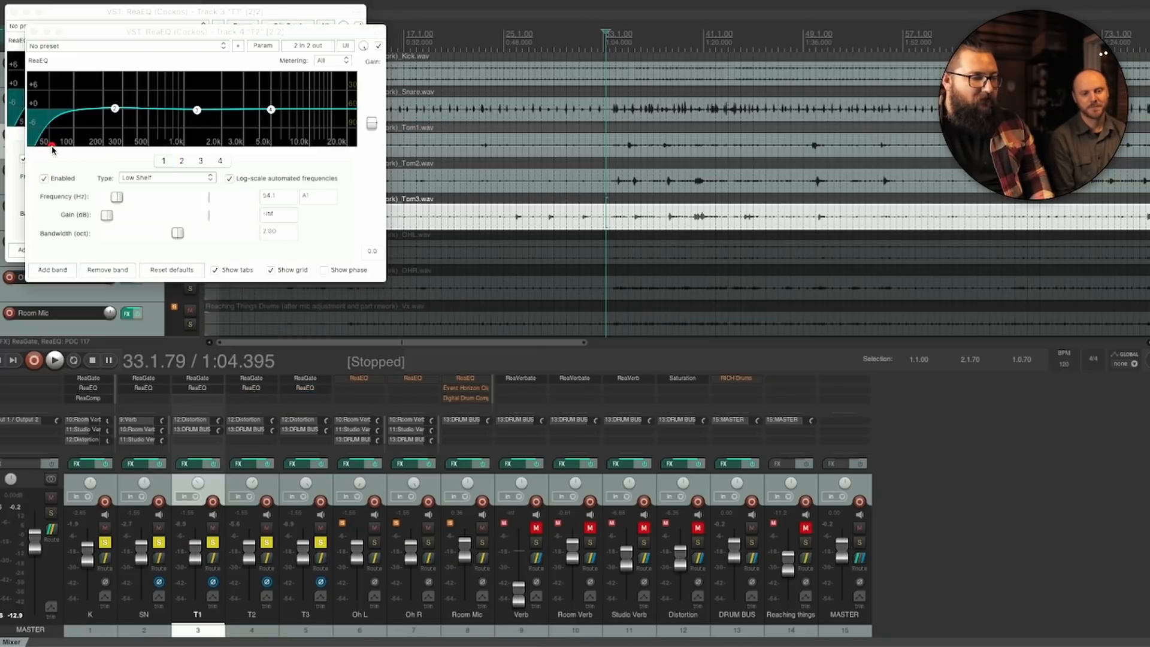
drag(54, 146, 62, 143)
key(Escape)
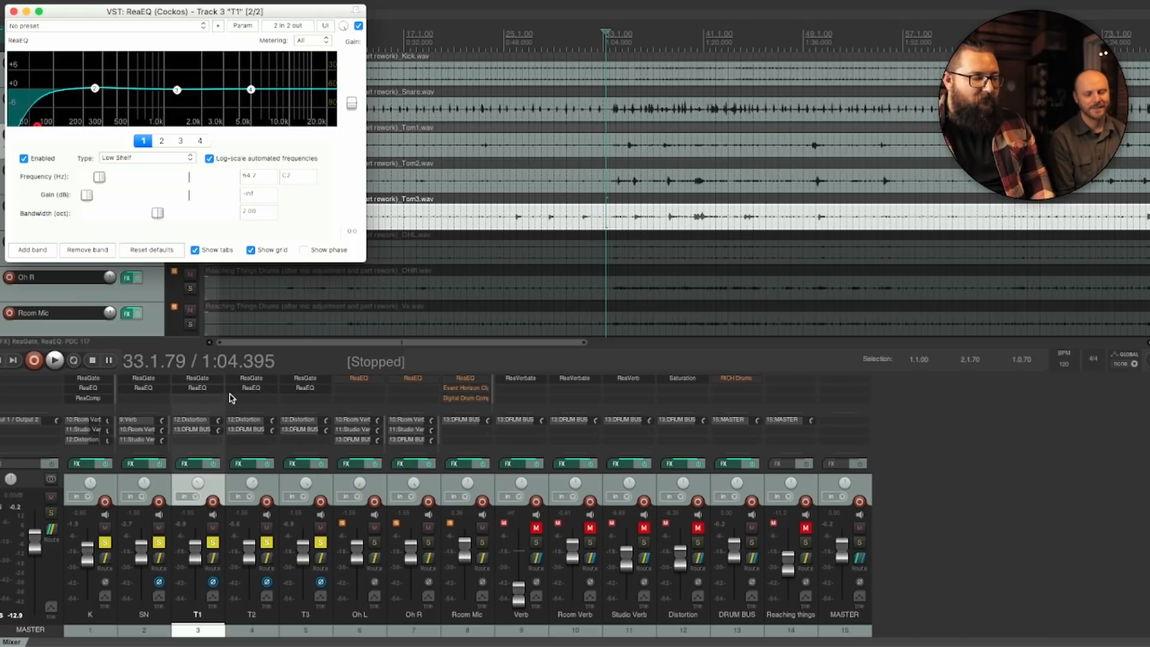
key(Escape)
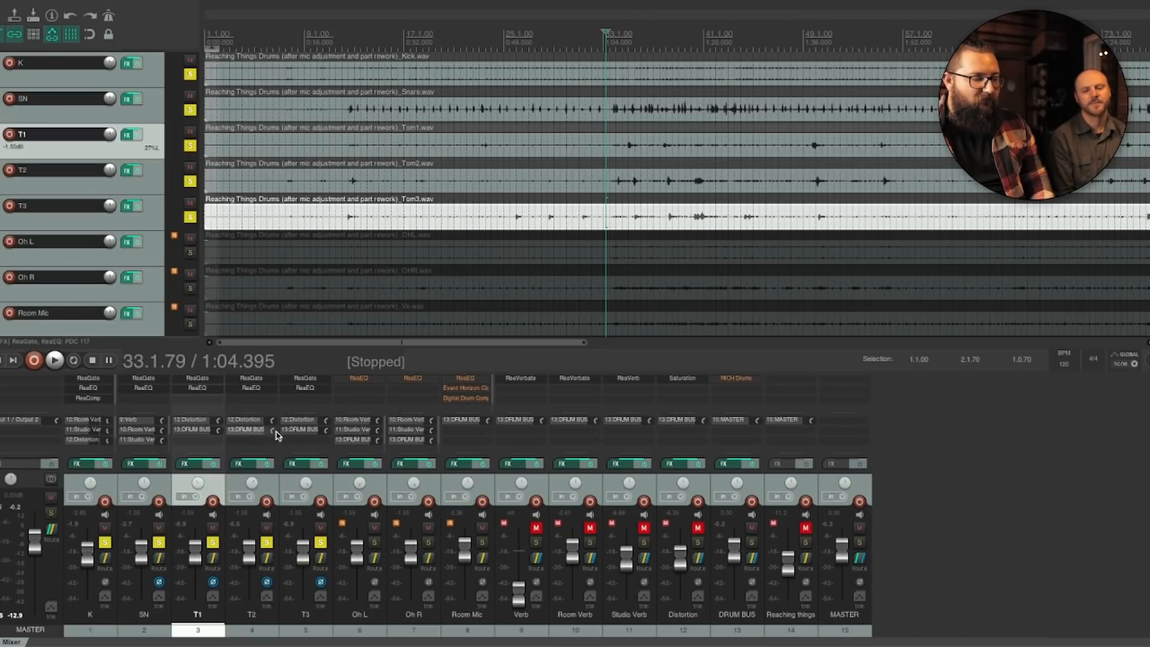
Enable ReaEQ on Oh L and Oh R, solo both overheads with the other drums, and play the passage from about measure 33.
click(359, 378)
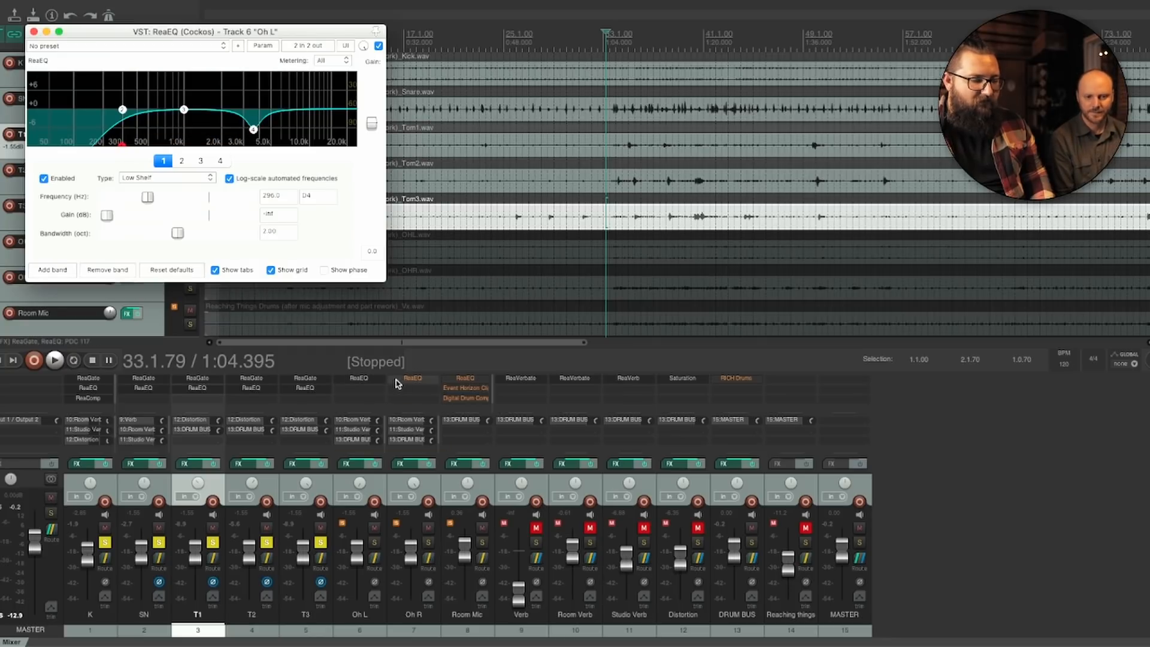
shift+click(414, 380)
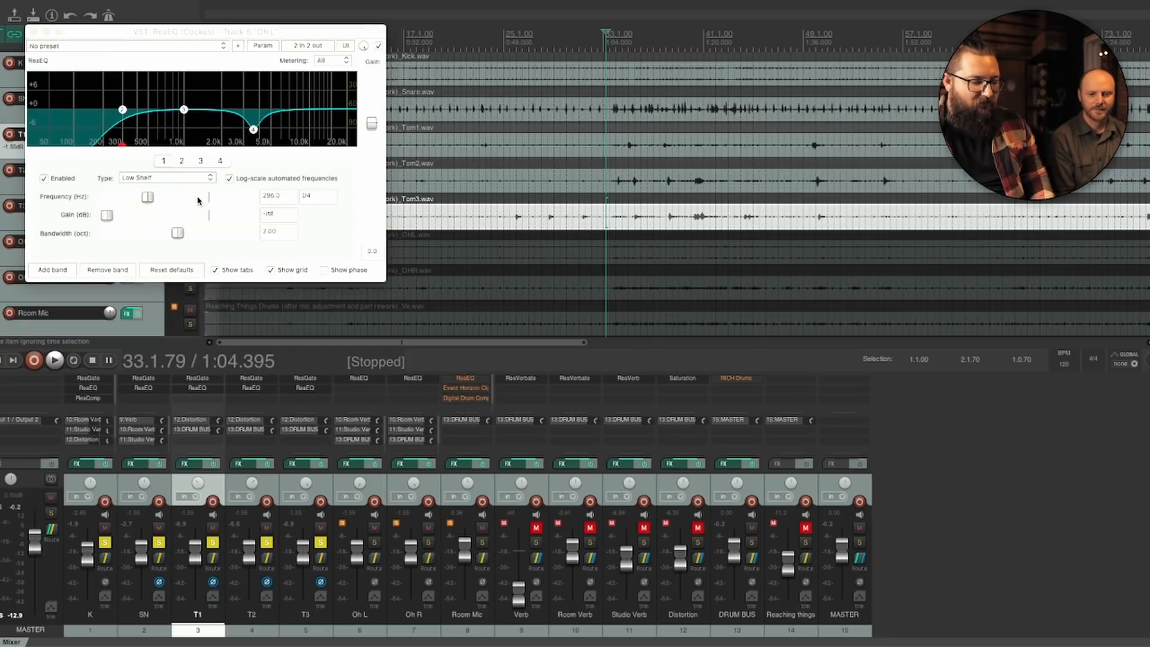
click(375, 543)
click(428, 542)
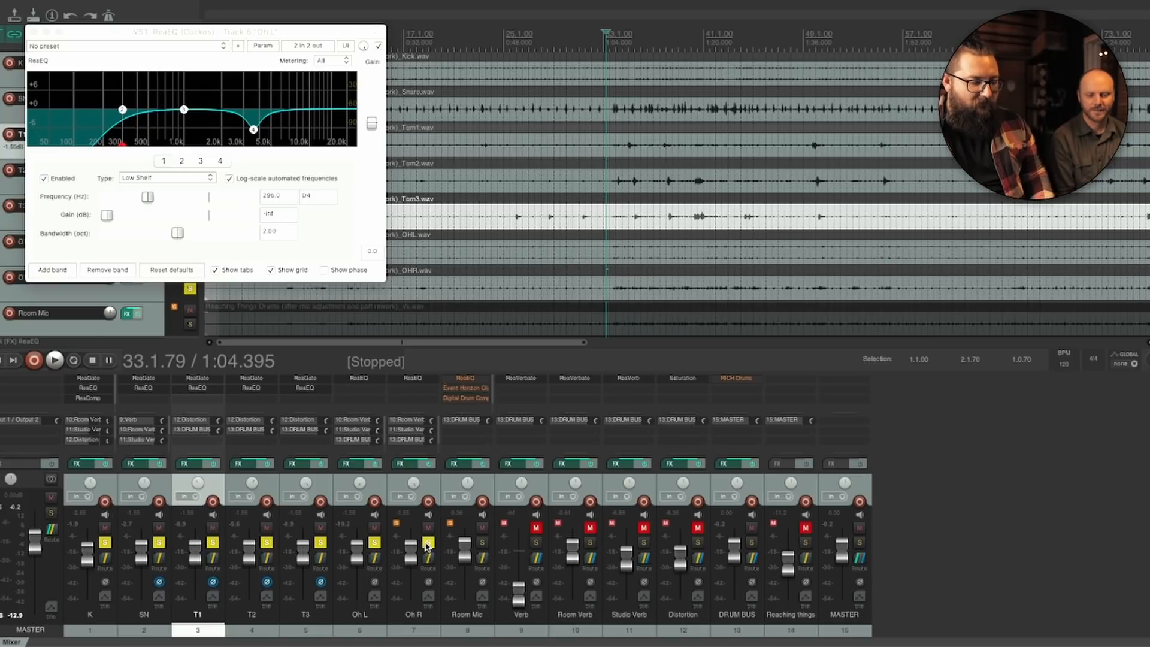
key(space)
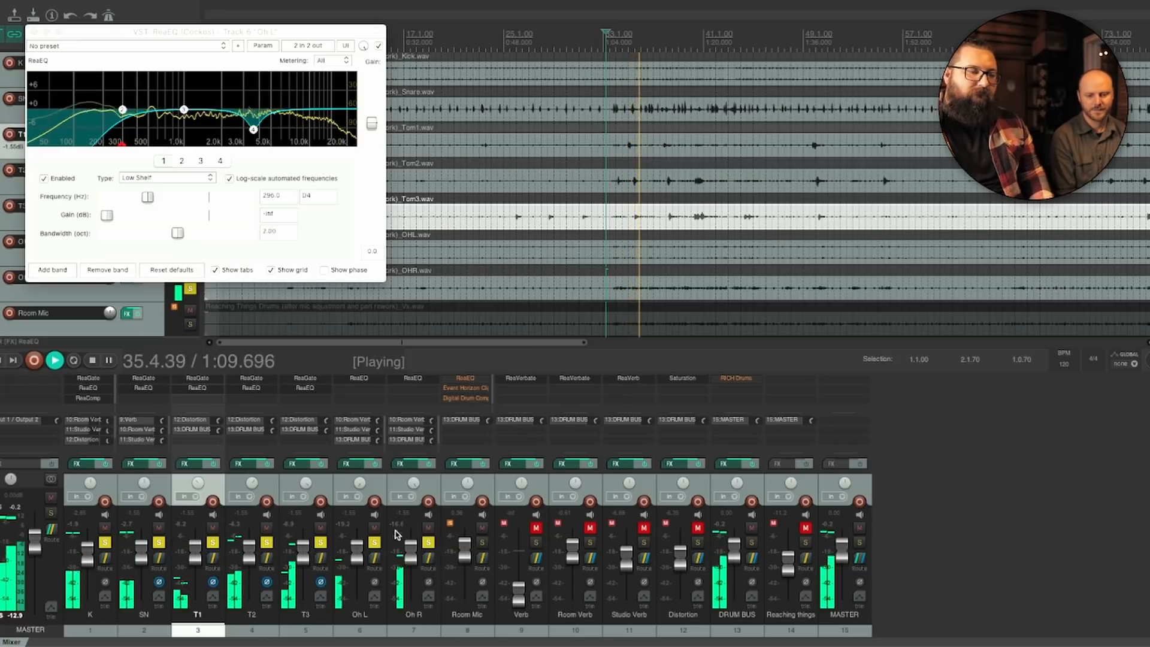
key(space)
Compare the passage with ReaEQ bypassed and re-enabled on both overheads, and close the Oh L equalizer.
shift+click(364, 380)
shift+click(405, 381)
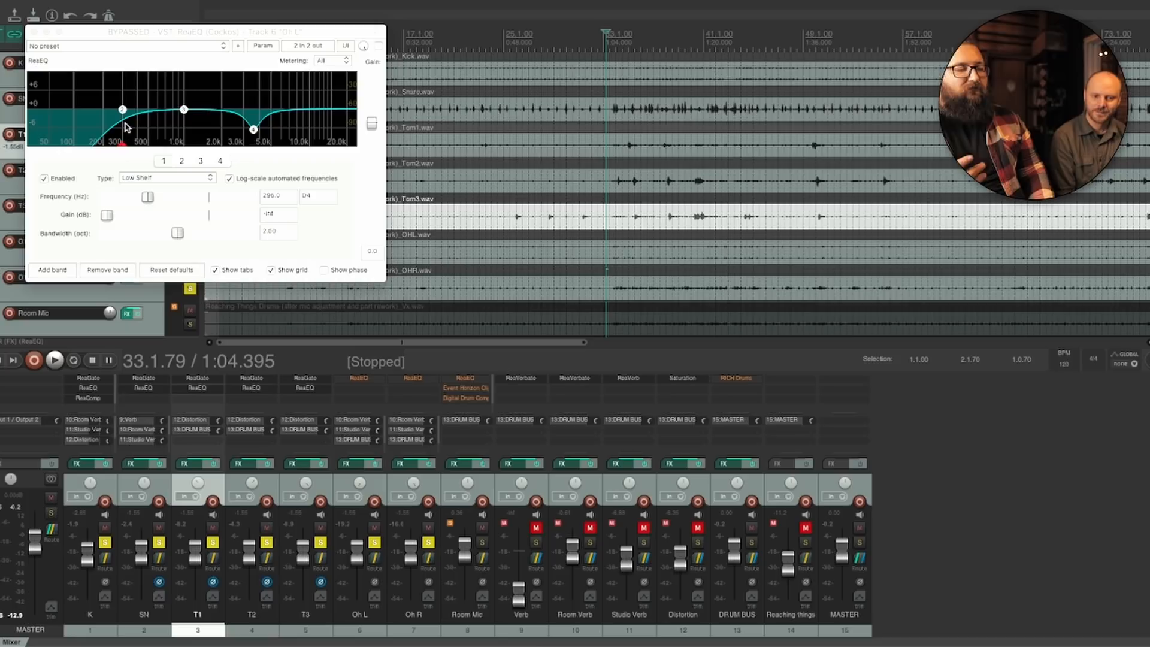
key(space)
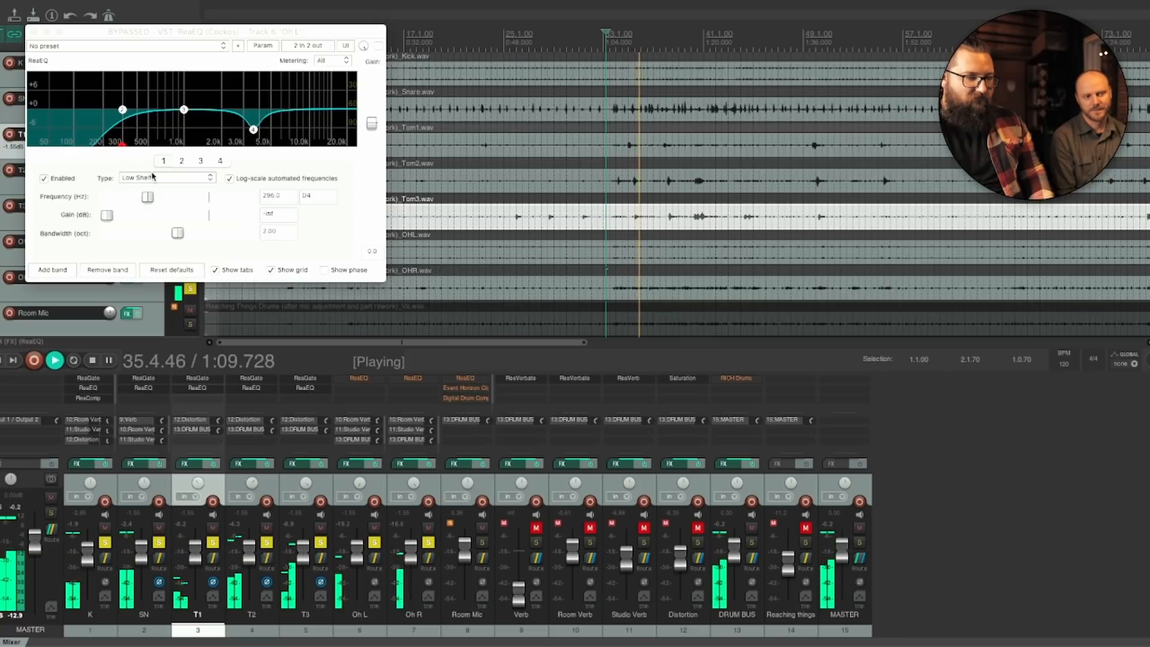
key(space)
shift+click(364, 382)
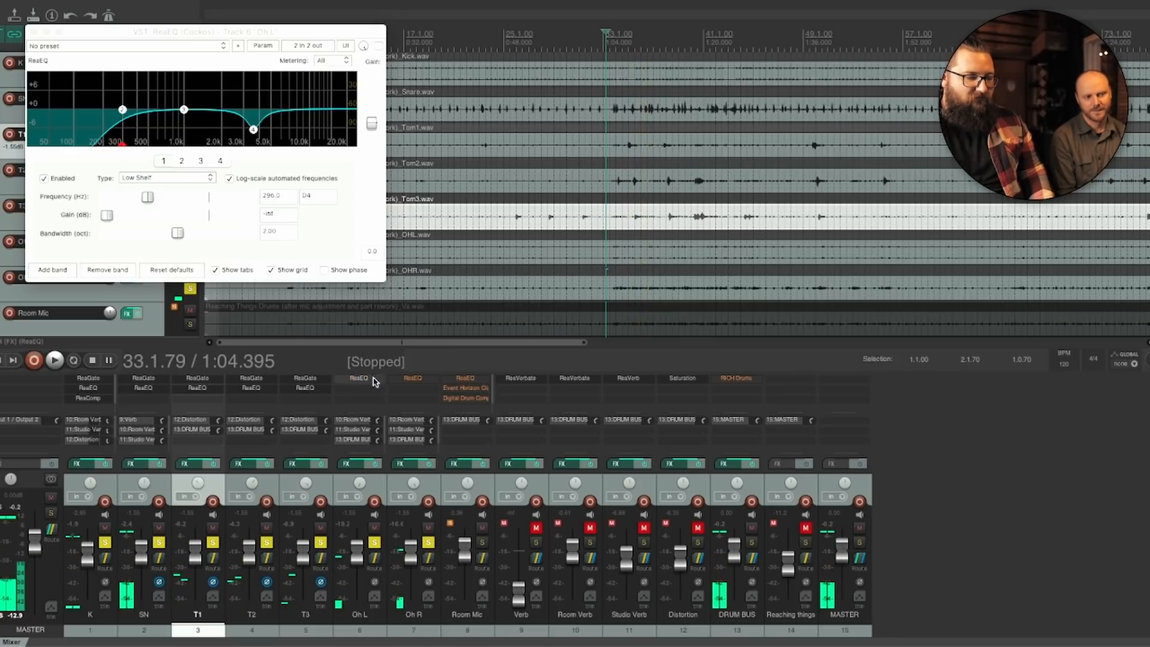
shift+click(420, 383)
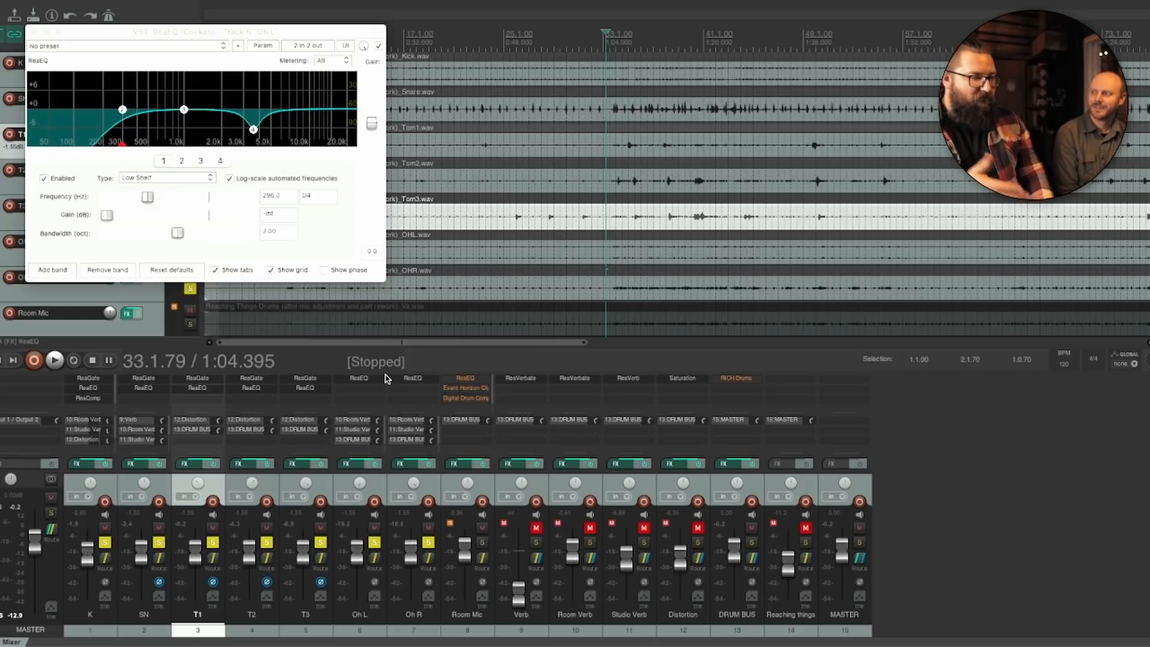
key(space)
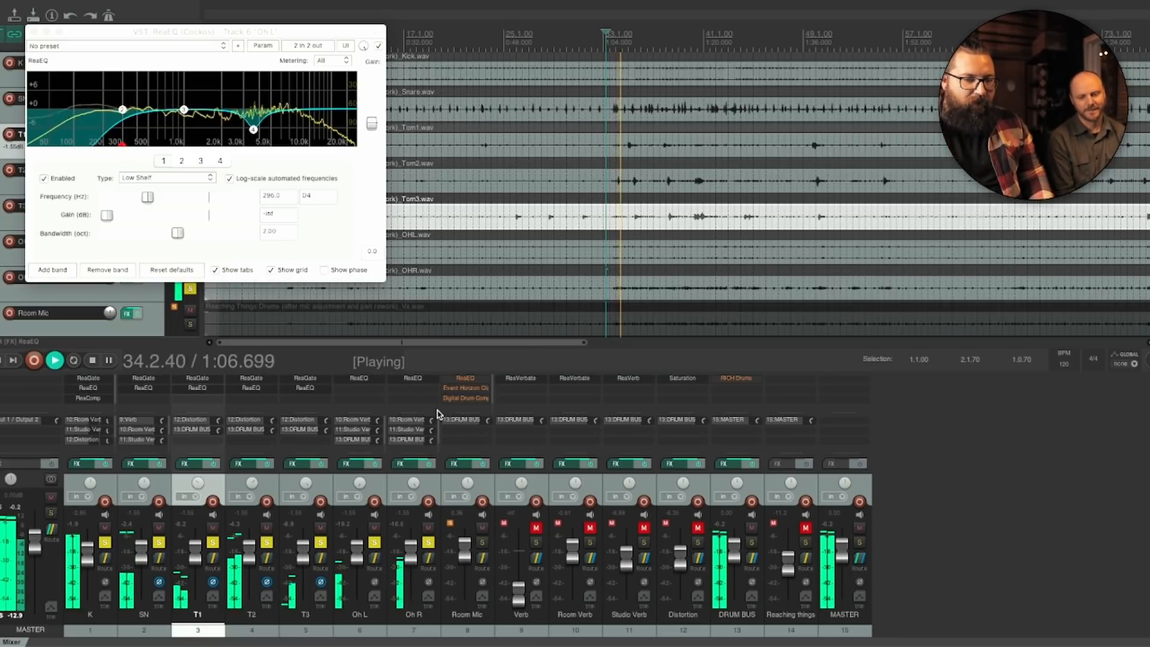
key(space)
click(33, 32)
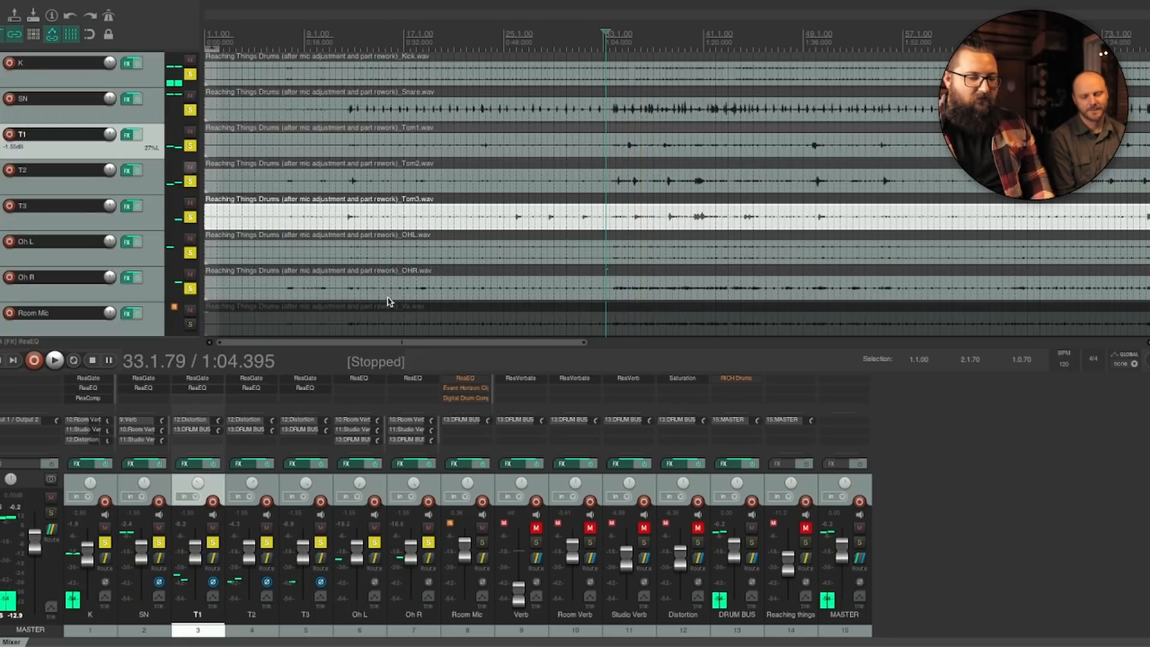
Enable ReaEQ on Room Mic and make Room Mic the only soloed track, unsoloing the kick, snare, toms and overheads.
click(467, 379)
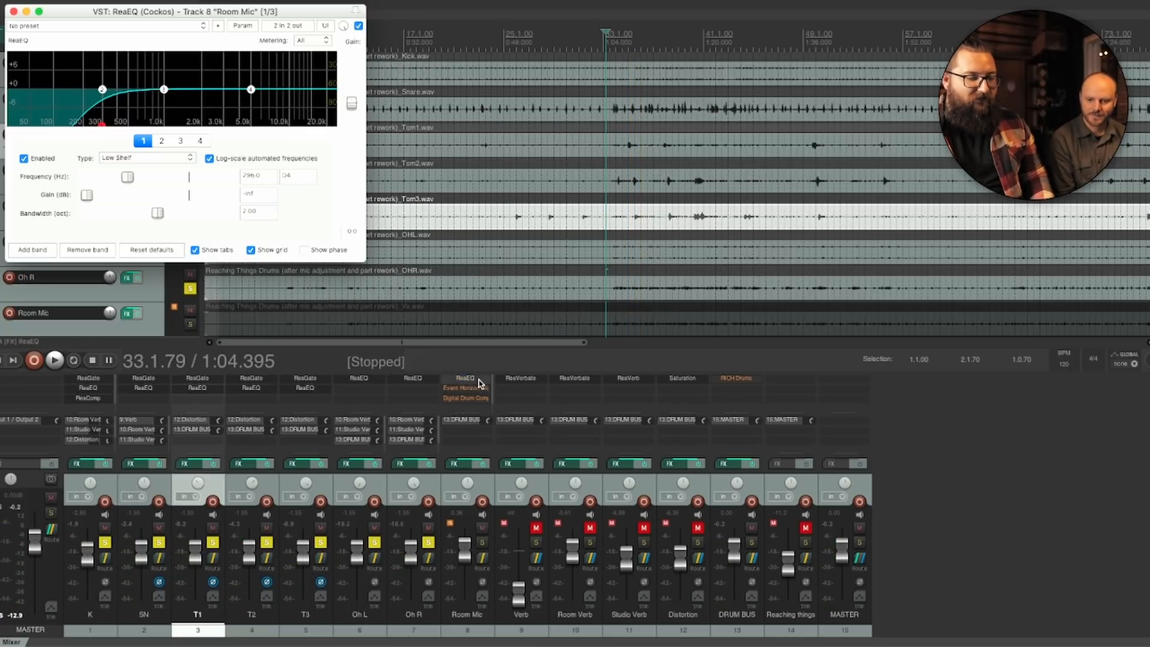
click(480, 542)
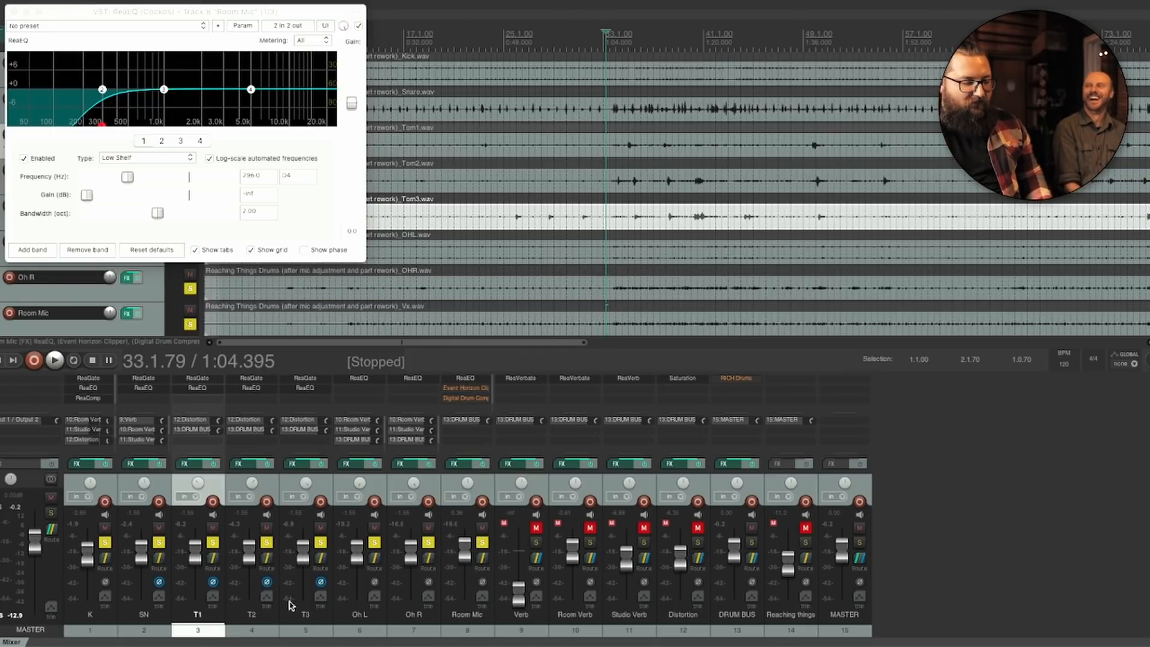
click(437, 635)
click(429, 542)
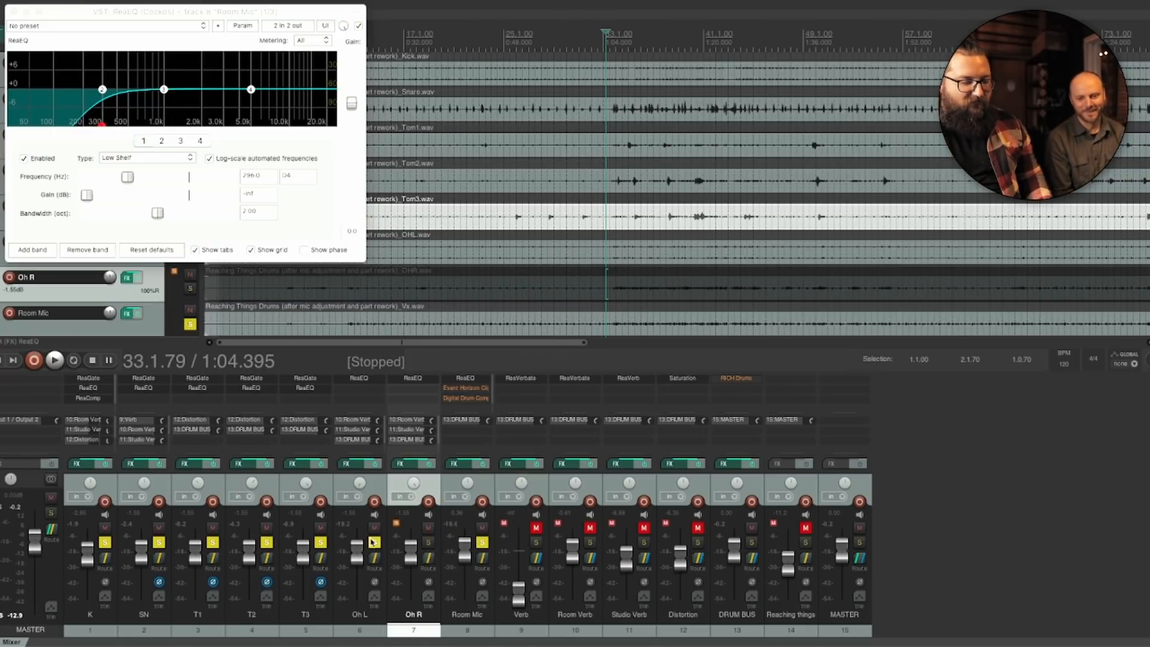
click(321, 542)
click(267, 542)
click(213, 542)
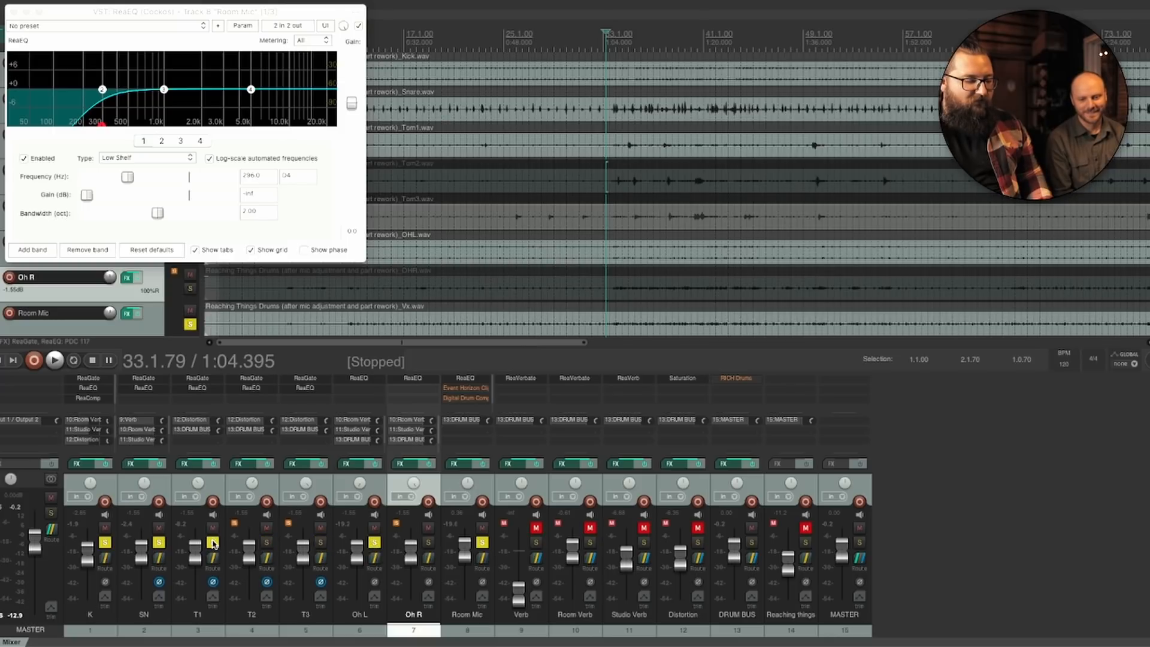
click(161, 542)
click(106, 542)
click(374, 542)
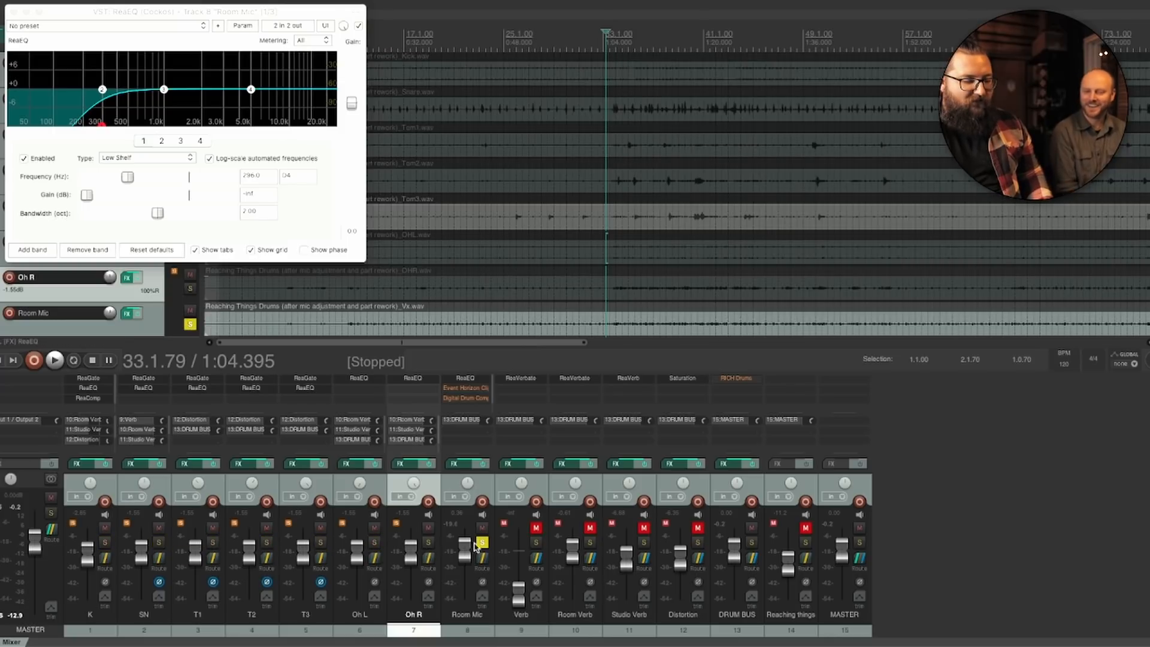
Audition the equalized Room Mic on its own from about measure 33, and enable its Event Horizon Clipper.
key(space)
click(466, 381)
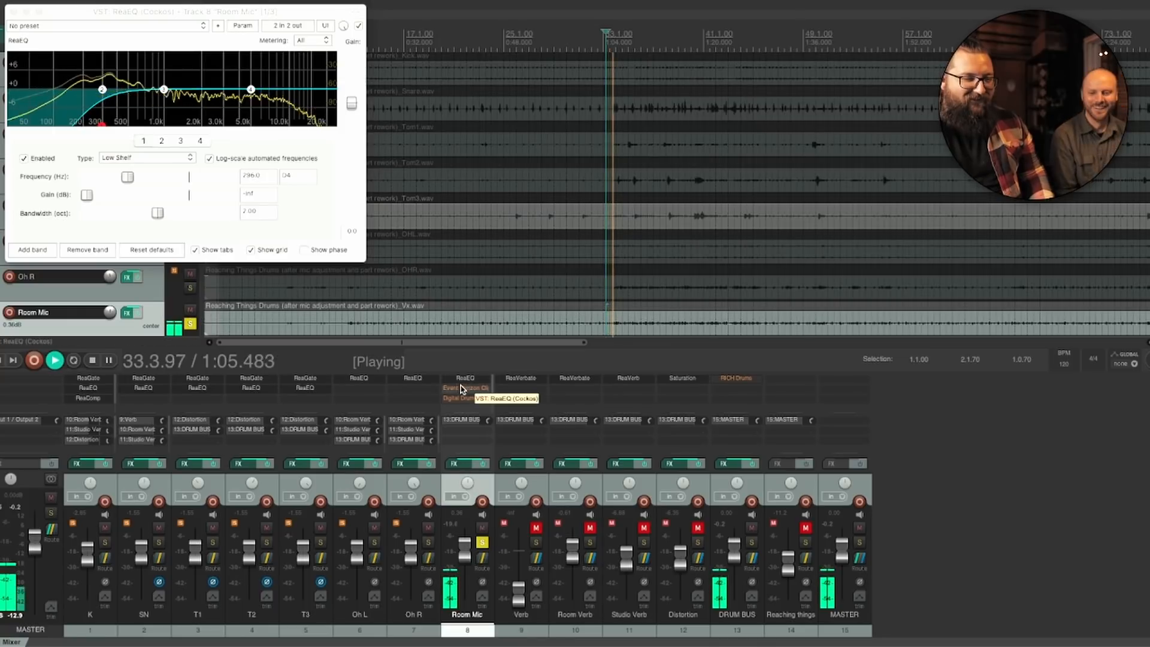
key(space)
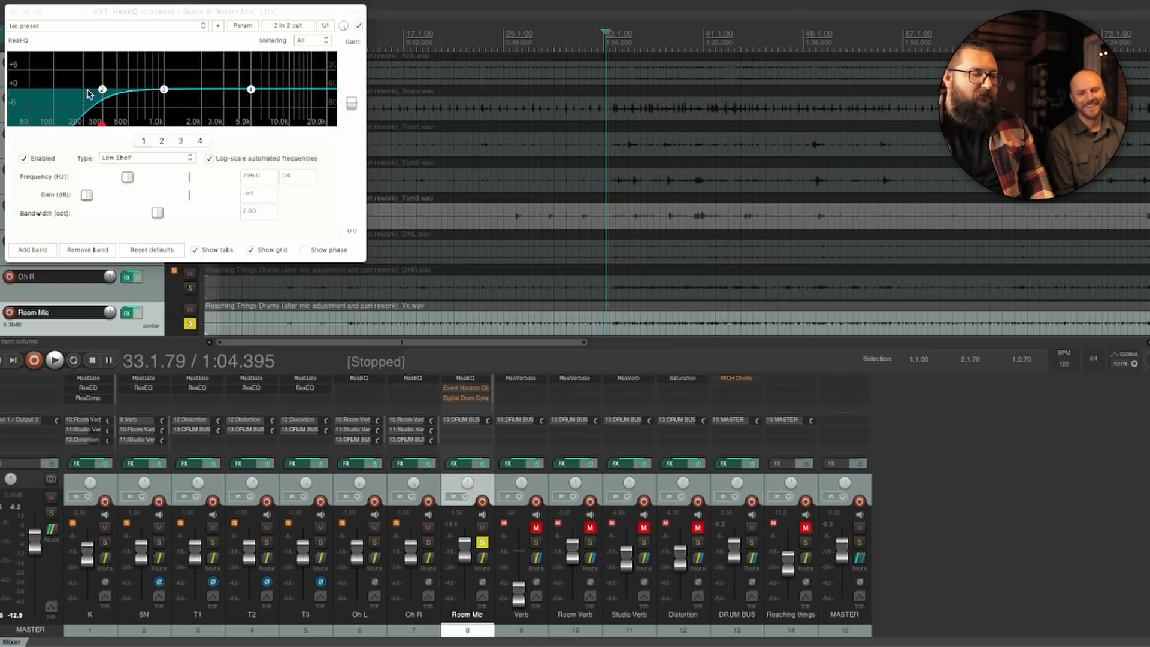
click(470, 393)
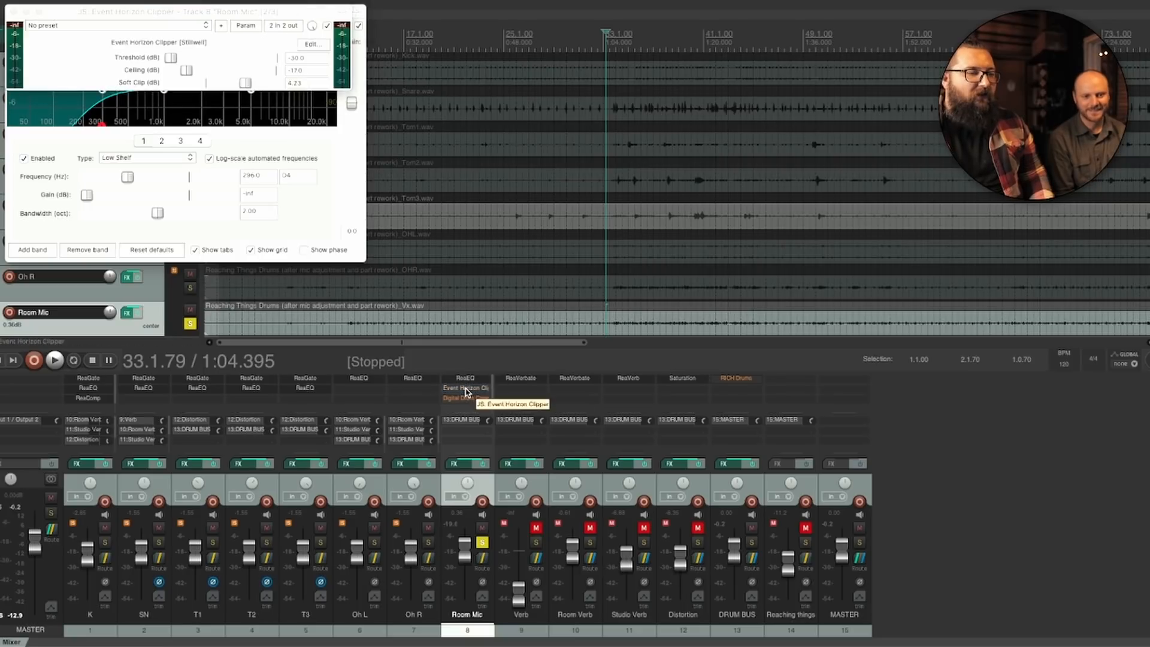
Move the Event Horizon Clipper window clear of the equalizer and audition the clipped Room Mic from about measure 33.
drag(124, 17, 135, 73)
key(space)
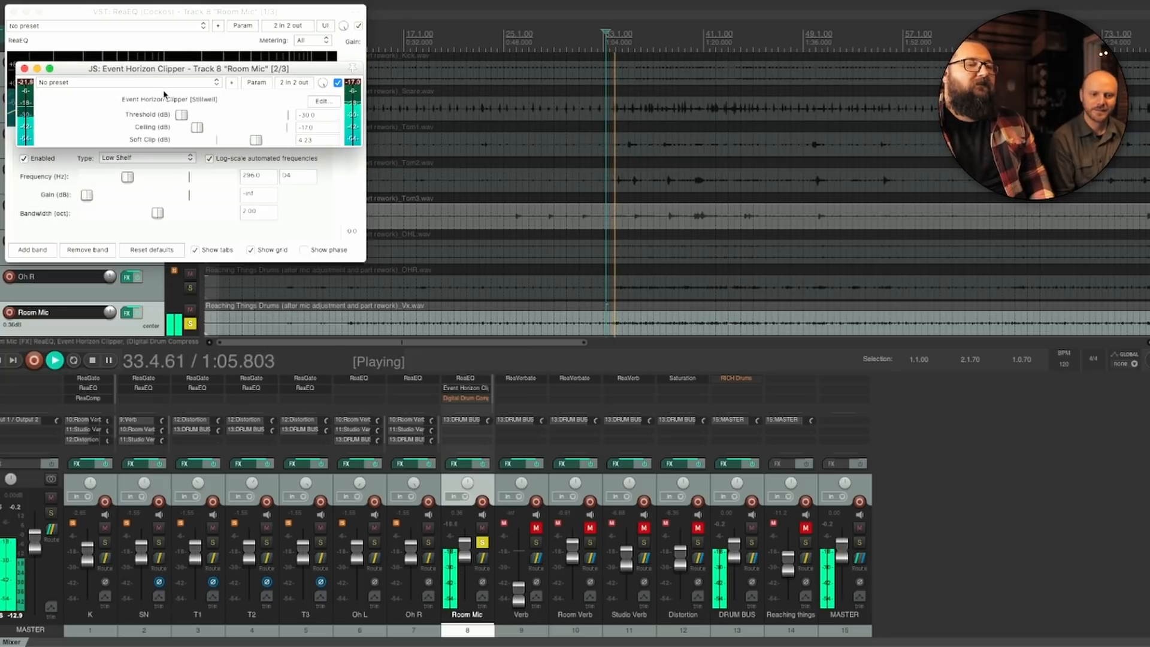
key(space)
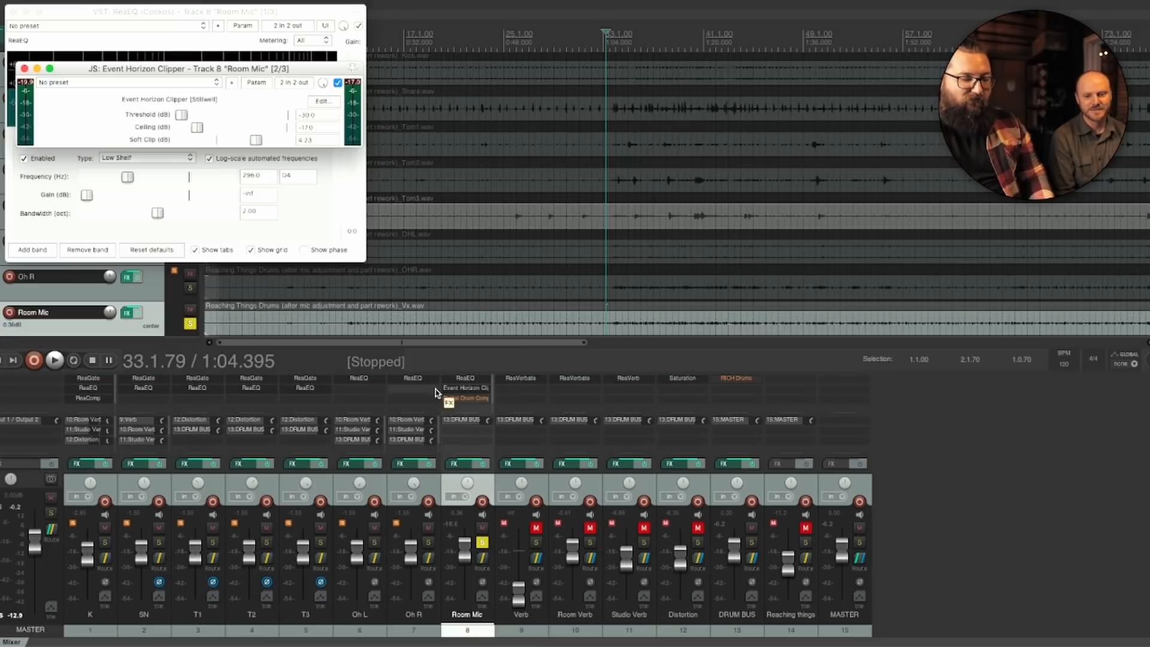
key(space)
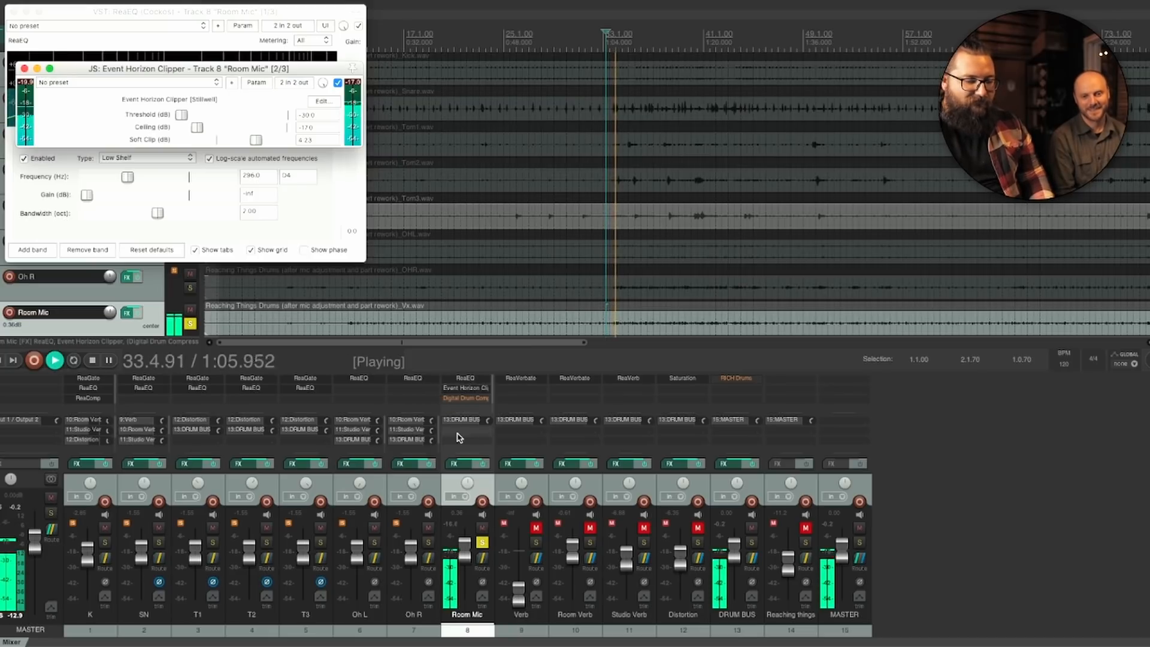
key(space)
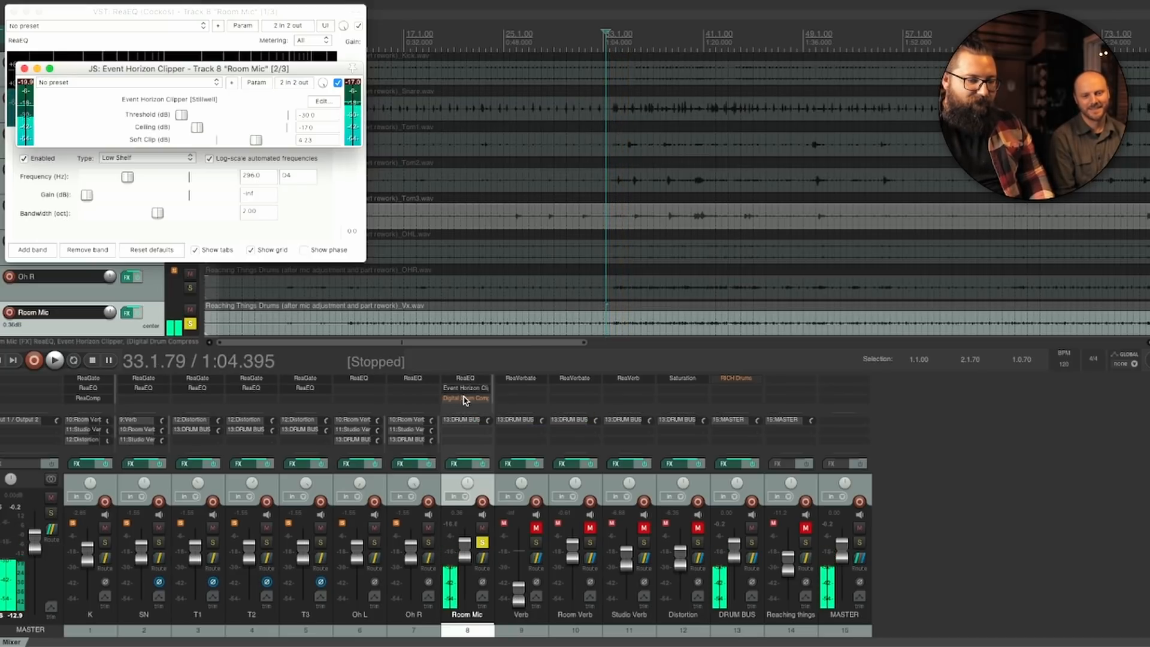
Enable Digital Drum Compressor on Room Mic, open its settings, and audition the compressed track from about measure 33.
shift+click(466, 399)
click(464, 398)
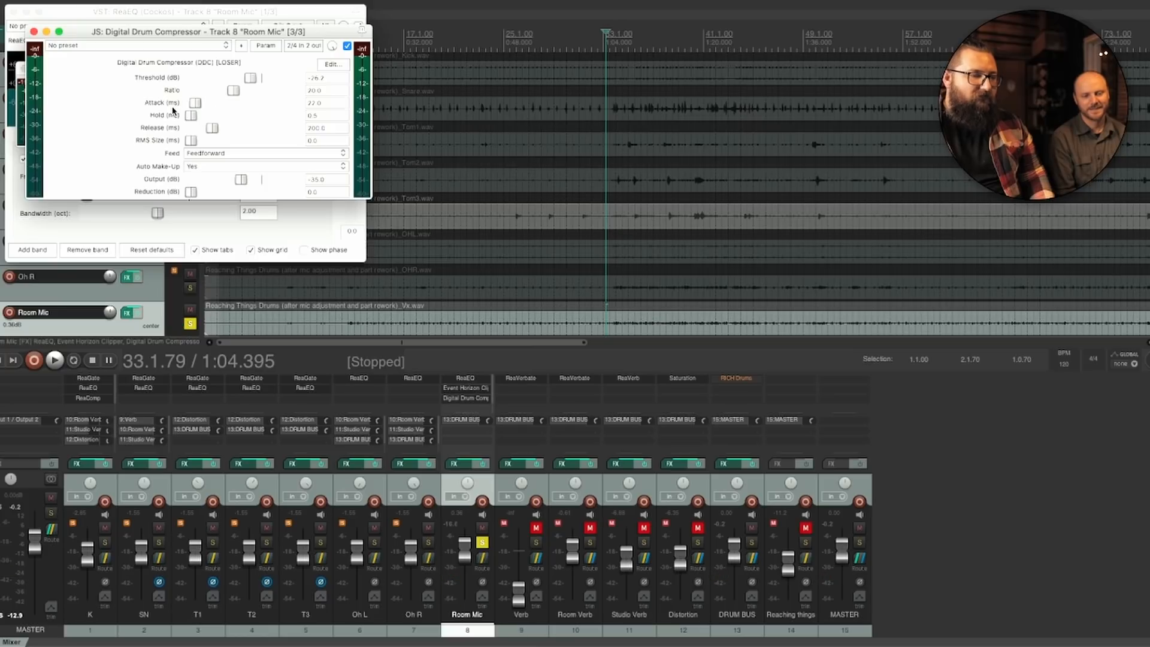
key(space)
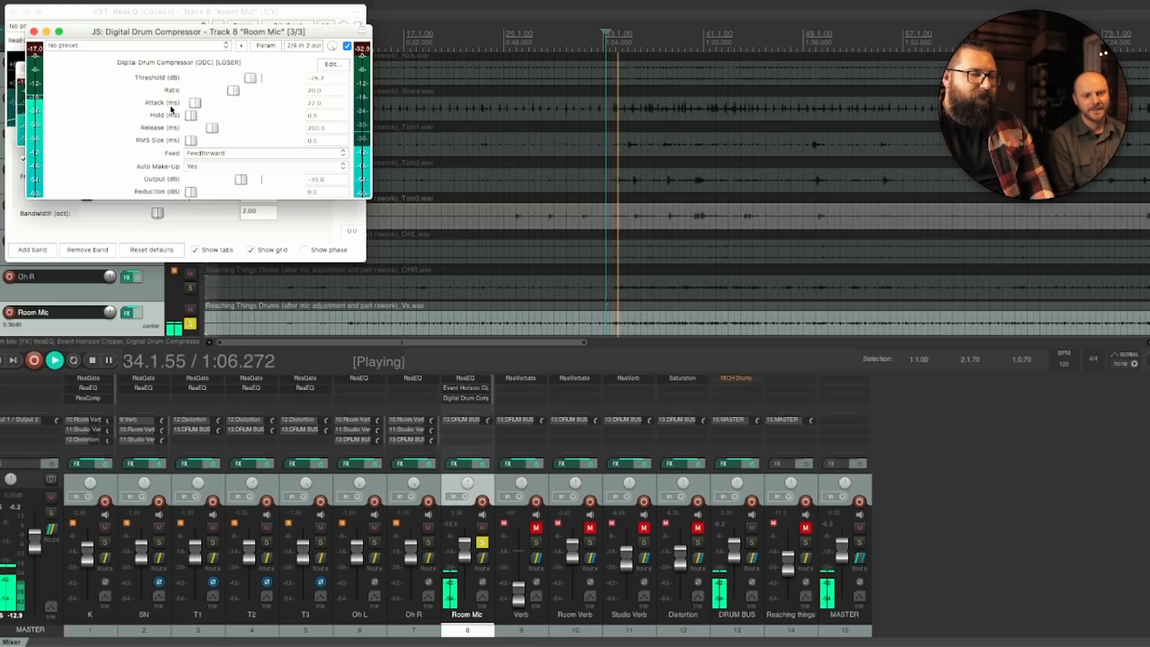
key(space)
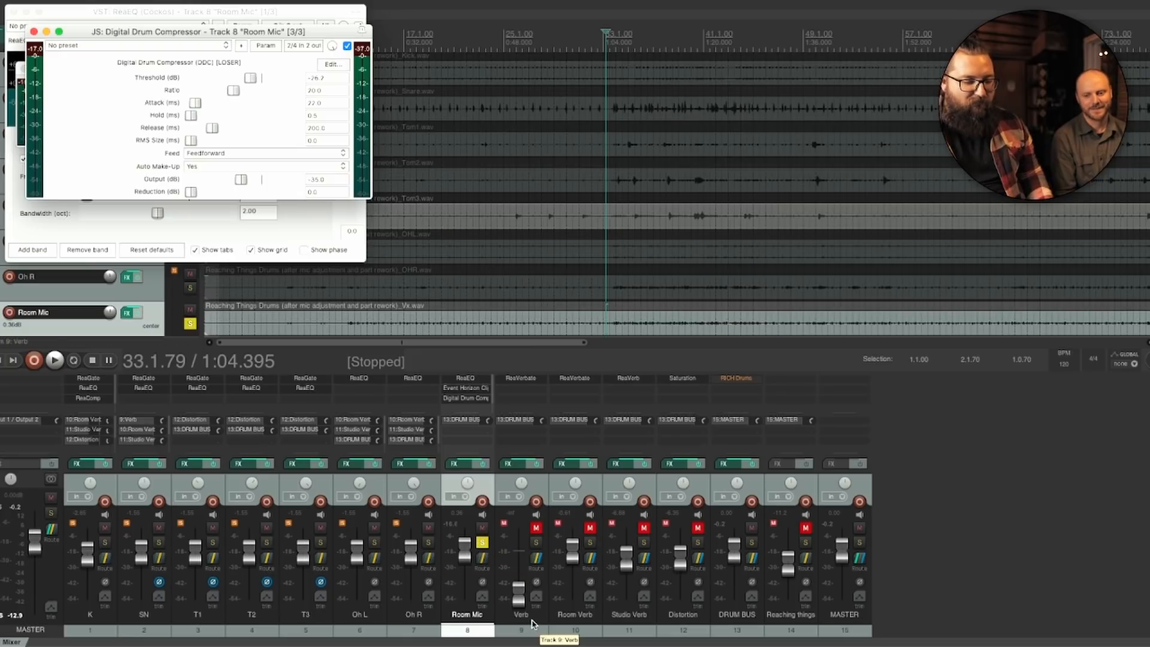
Select all tracks from K through Room Mic, solo them together, and play the passage from about measure 33.
shift+click(91, 615)
click(105, 543)
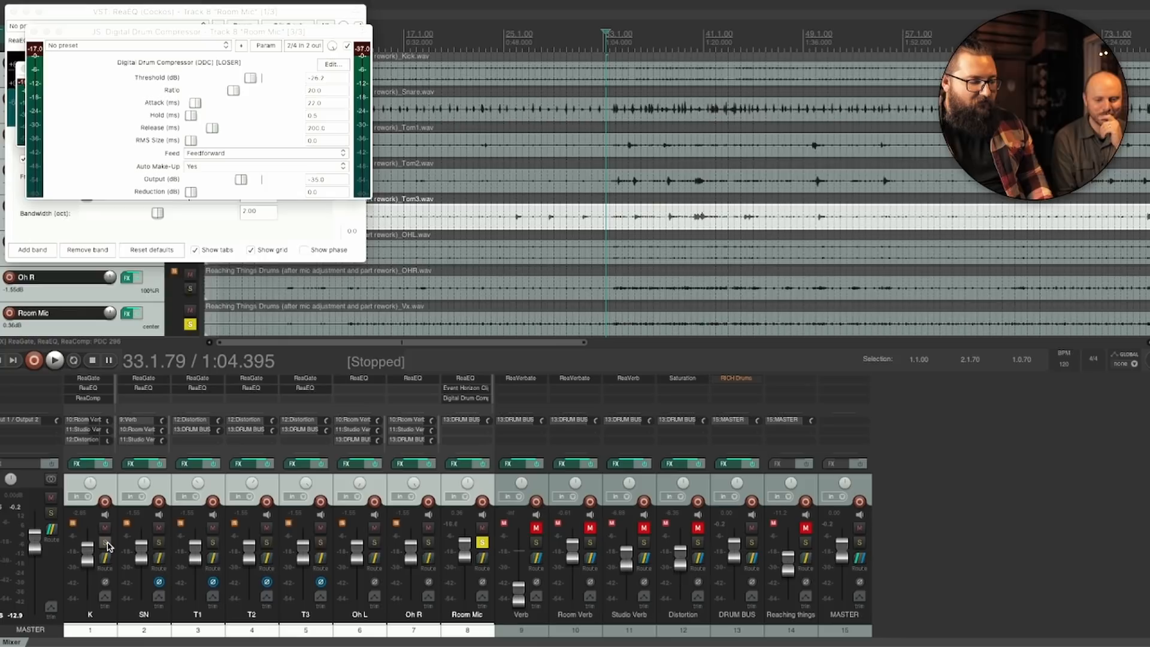
key(space)
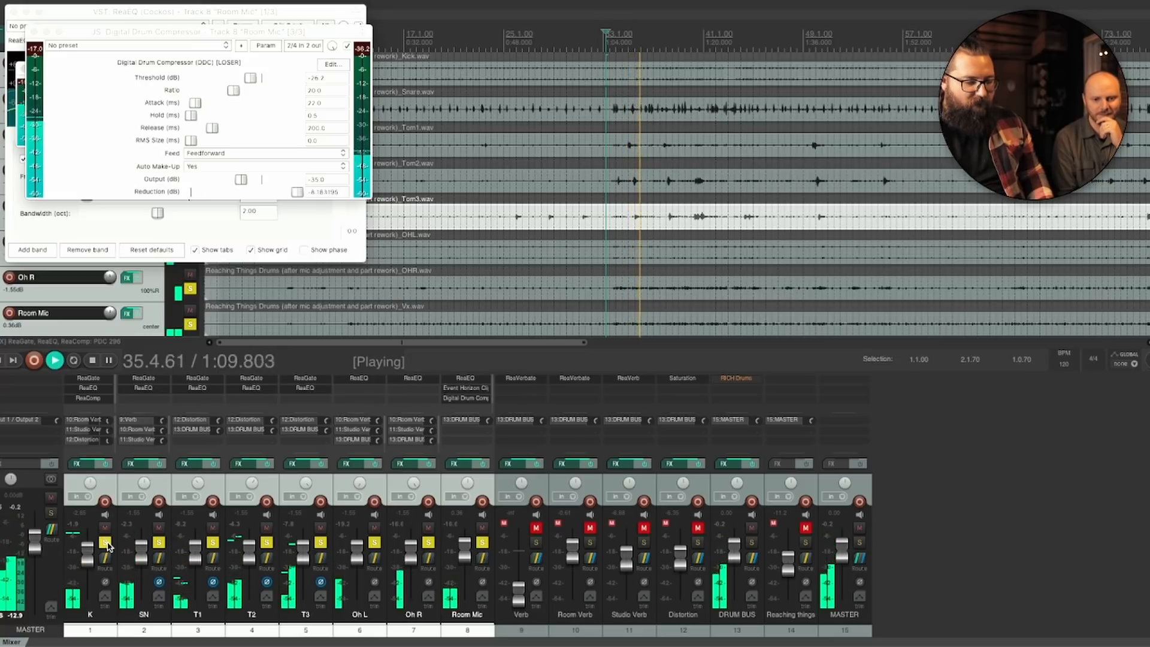
Compare the full kit with all effects on K through Room Mic bypassed and re-enabled, and unsolo those tracks.
key(space)
click(105, 465)
key(space)
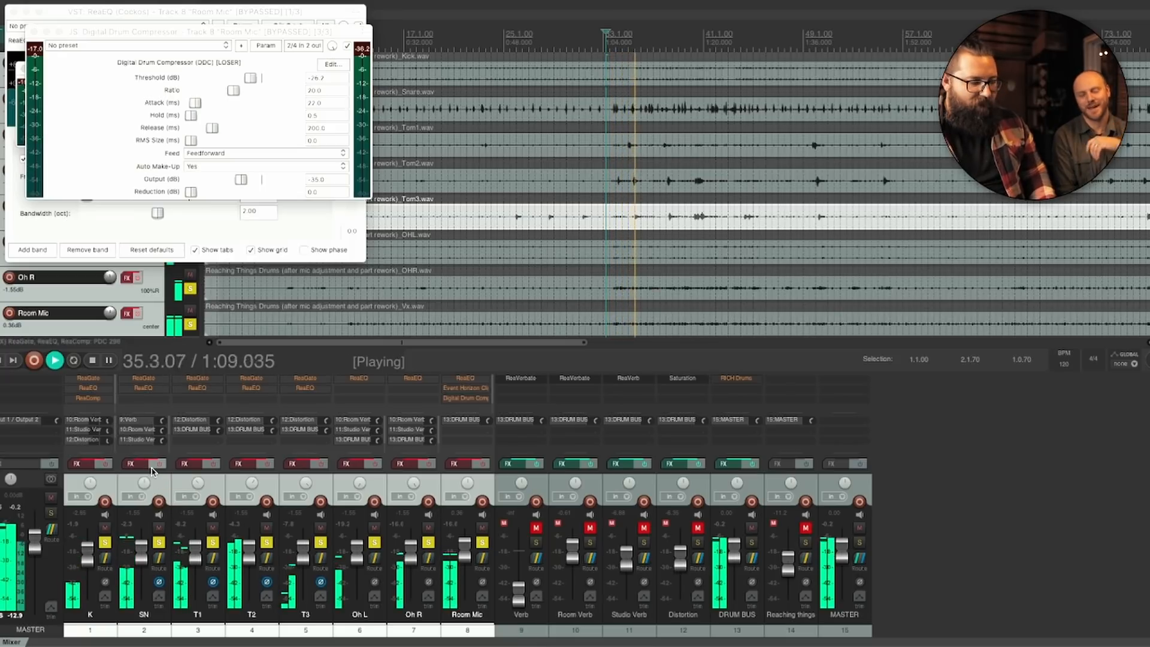
key(space)
click(160, 465)
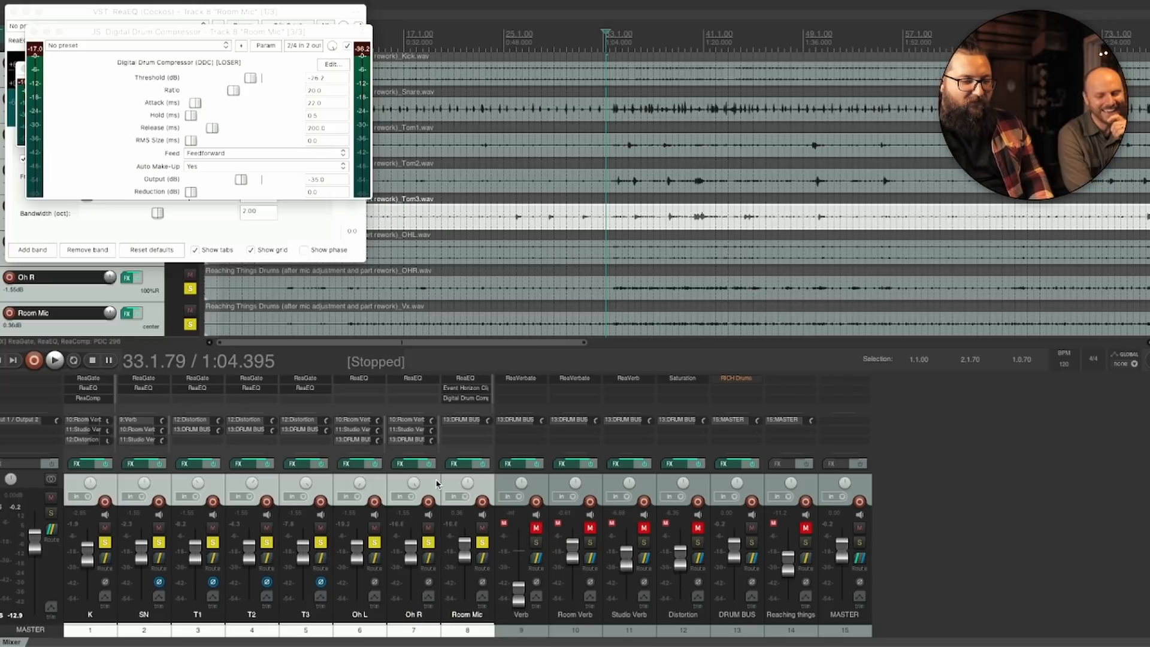
click(481, 545)
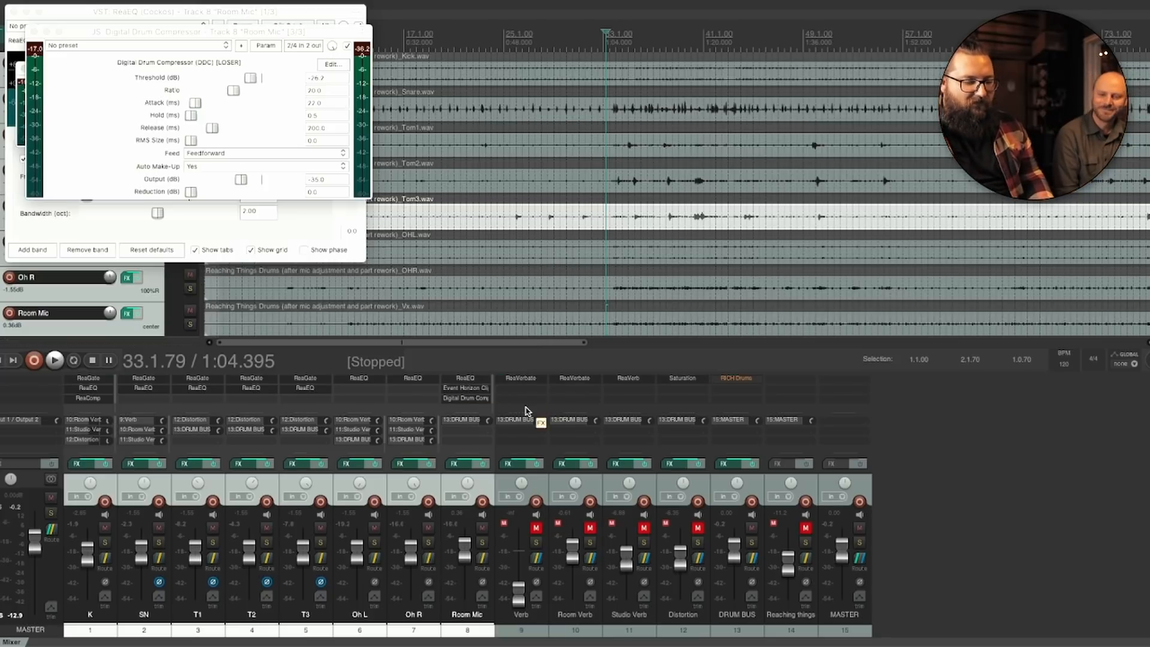
Unmute Verb, Room Verb, Studio Verb and Distortion, and raise the Verb fader level with the Room Verb fader during playback.
click(536, 527)
click(589, 528)
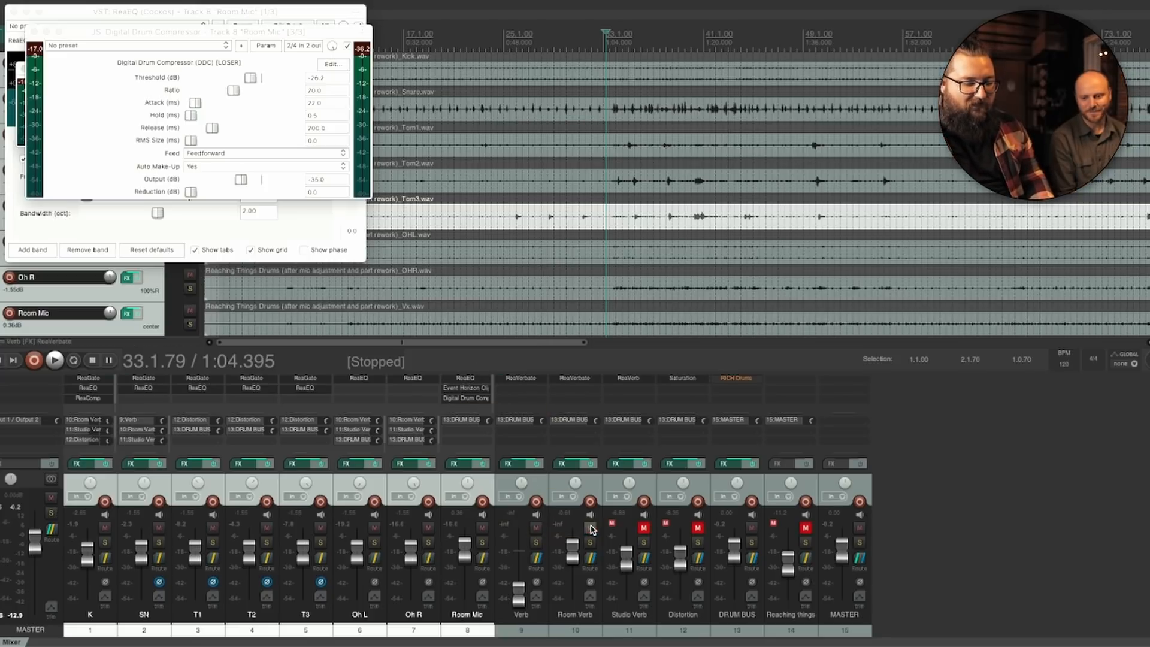
click(646, 527)
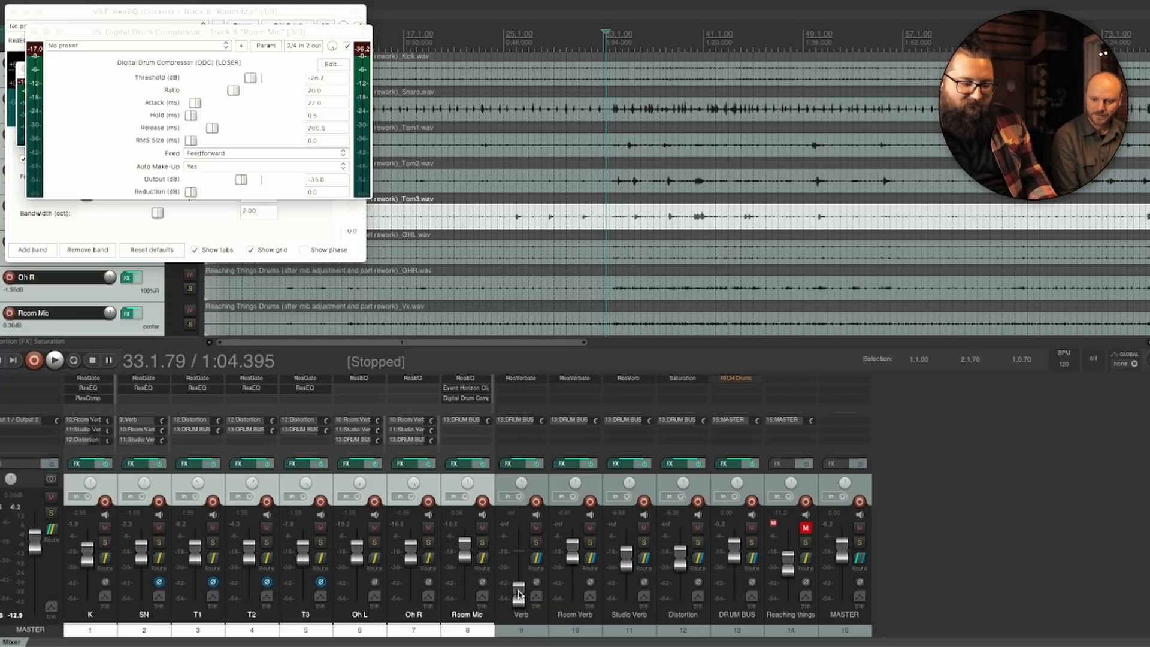
key(space)
drag(523, 594, 523, 554)
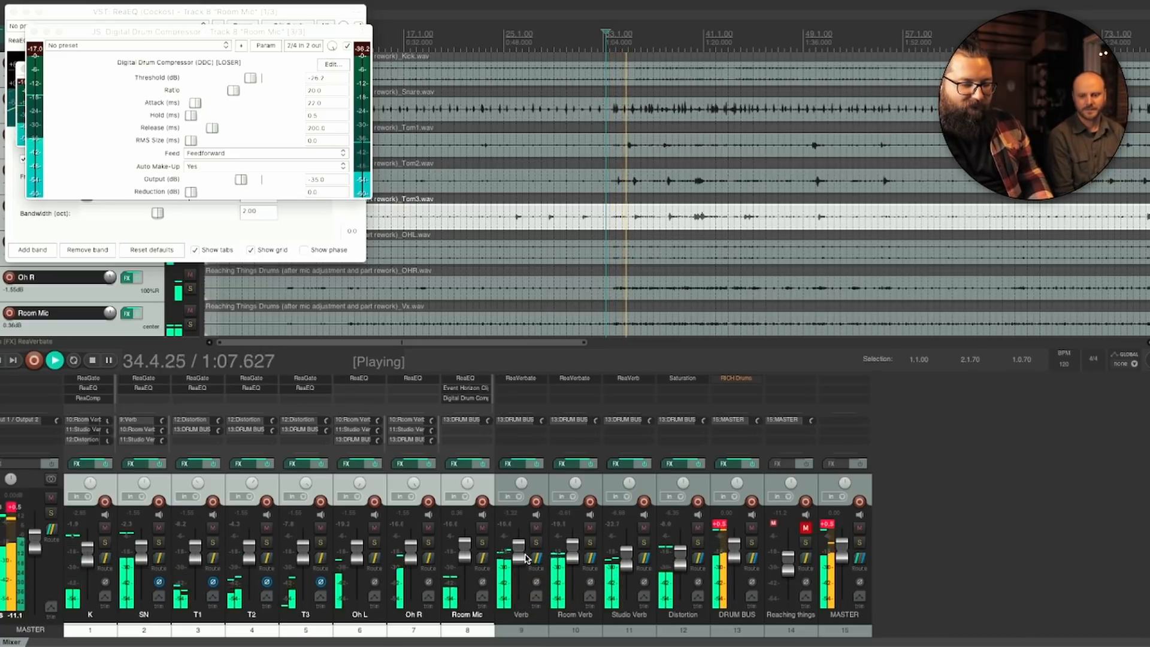
Mute Studio Verb, Distortion and Room Verb so Verb is the only active effect return, and open Verb's ReaVerbate.
click(645, 528)
click(698, 528)
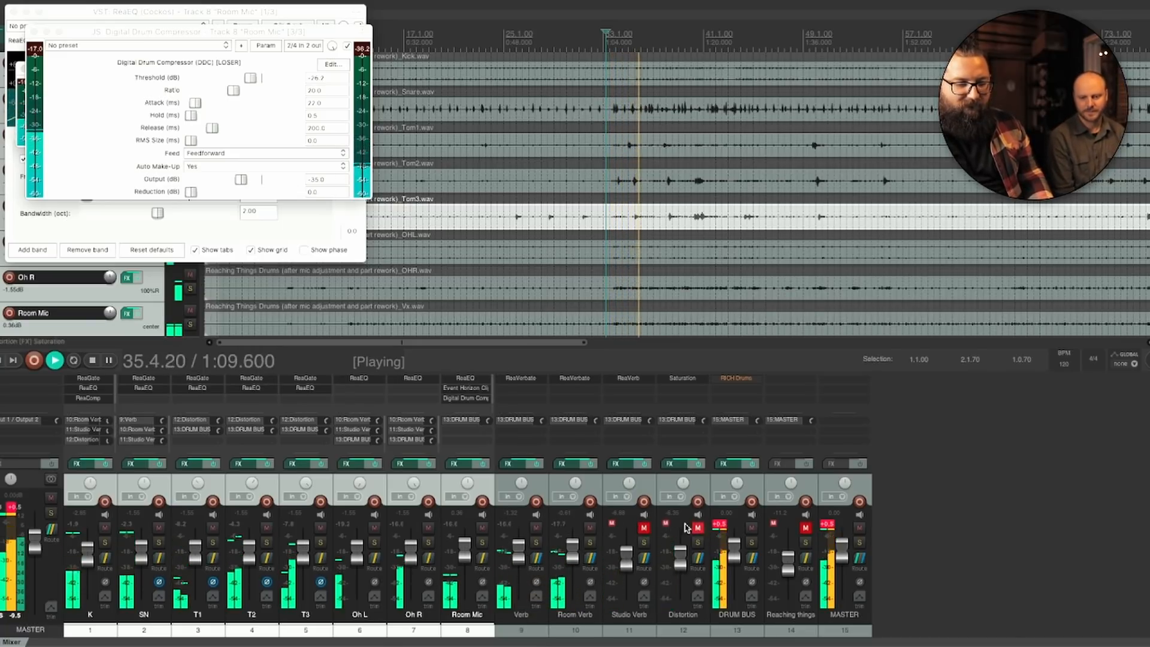
click(589, 527)
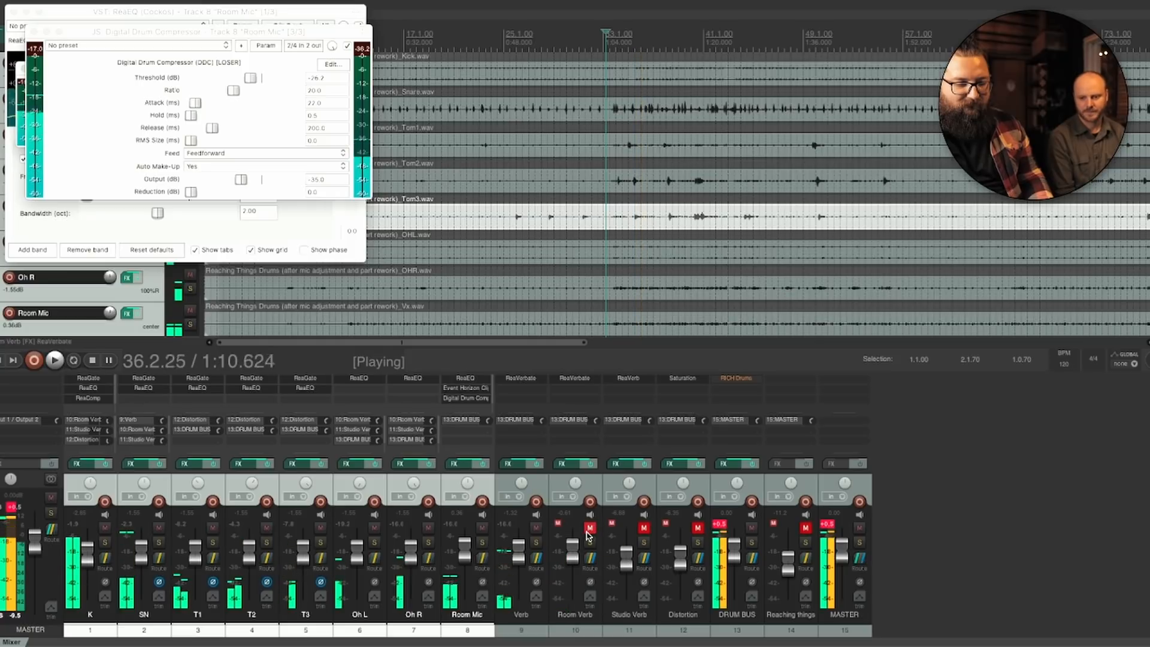
click(515, 378)
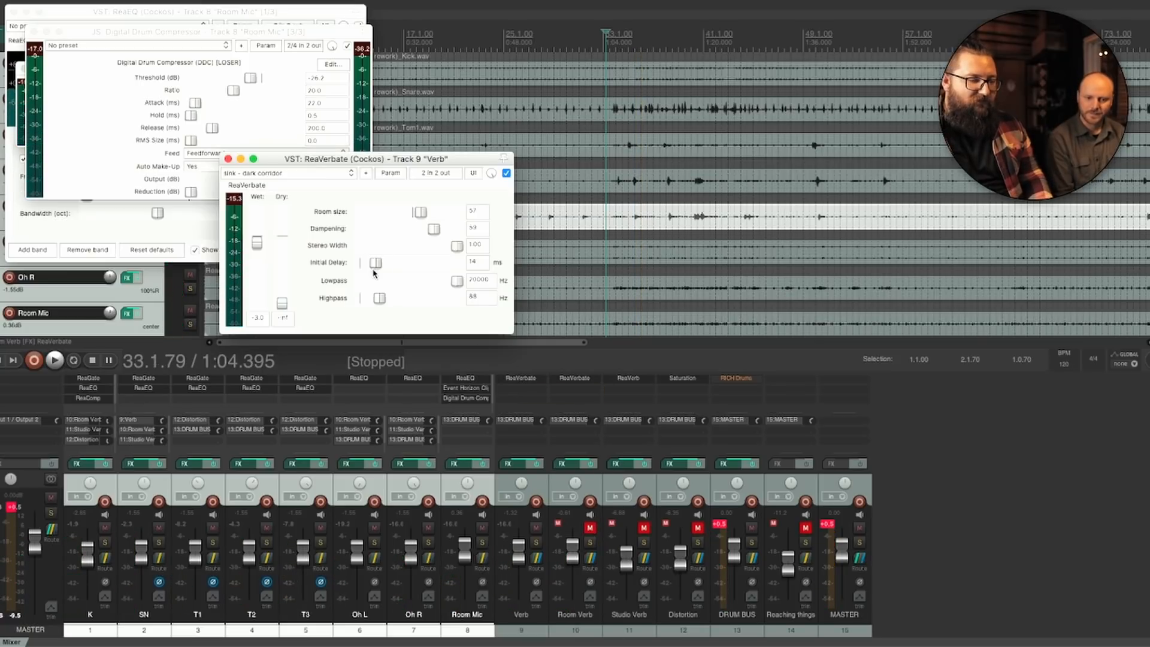
shift+click(520, 379)
double_click(517, 391)
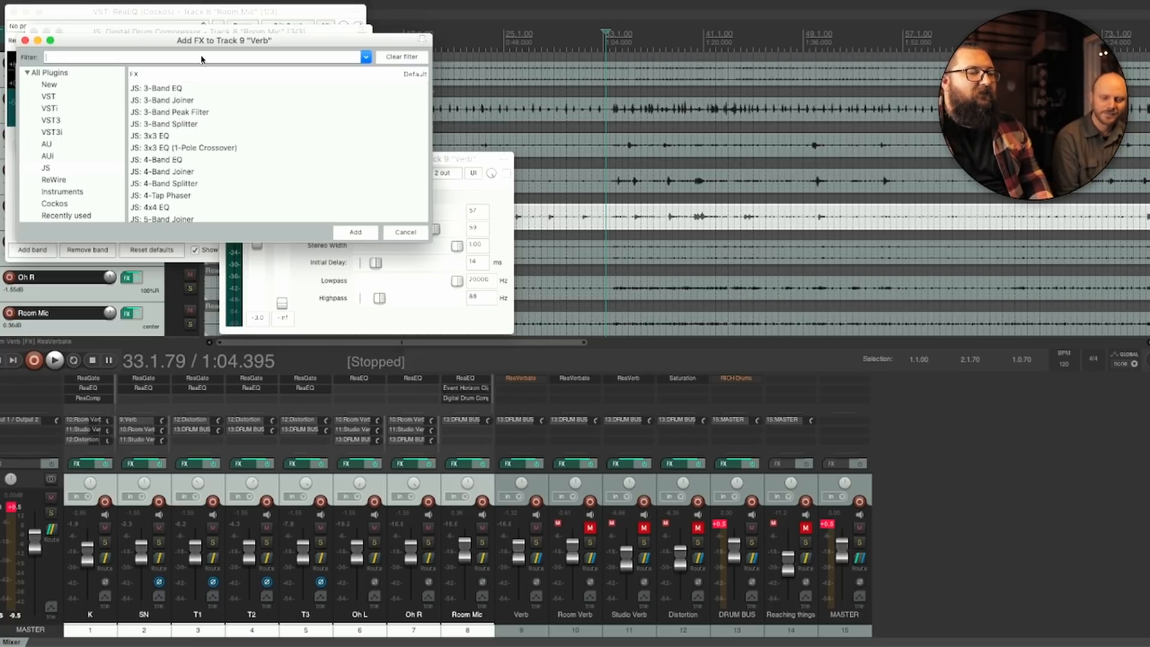
text(verb)
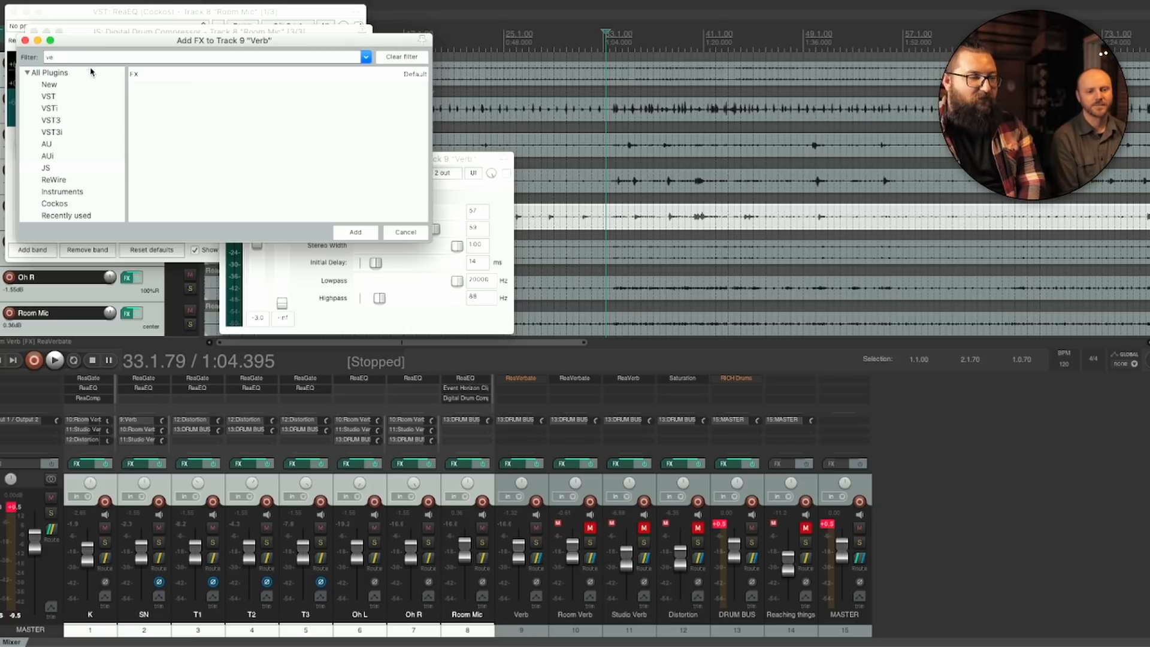
key(BackSpace)
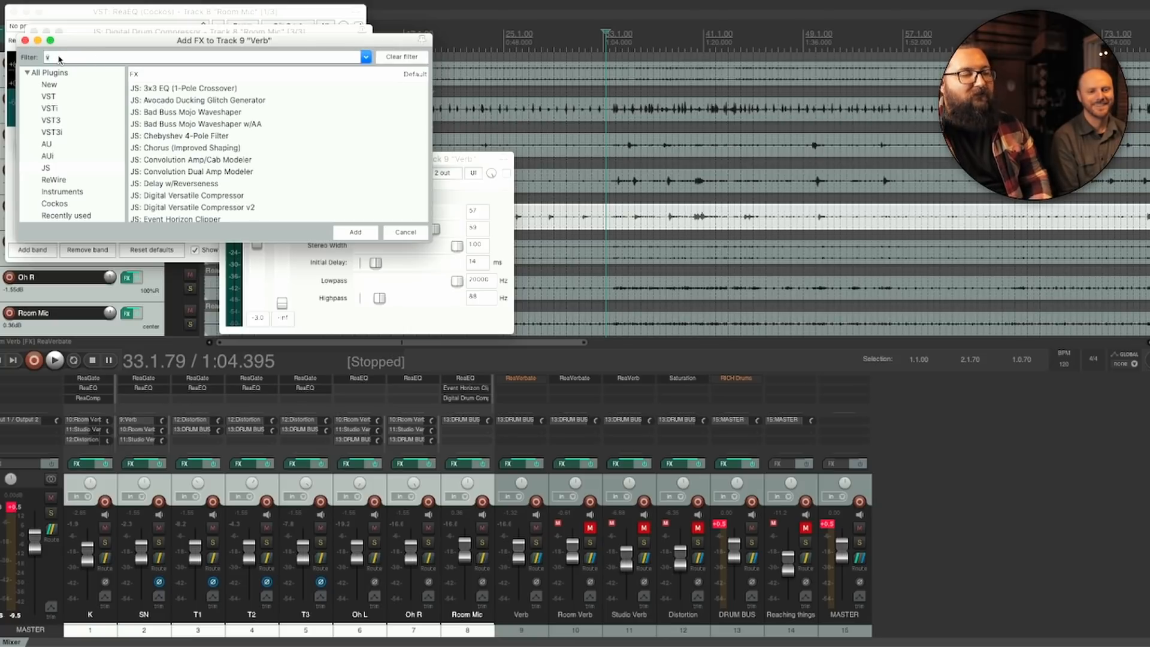
key(BackSpace)
click(25, 40)
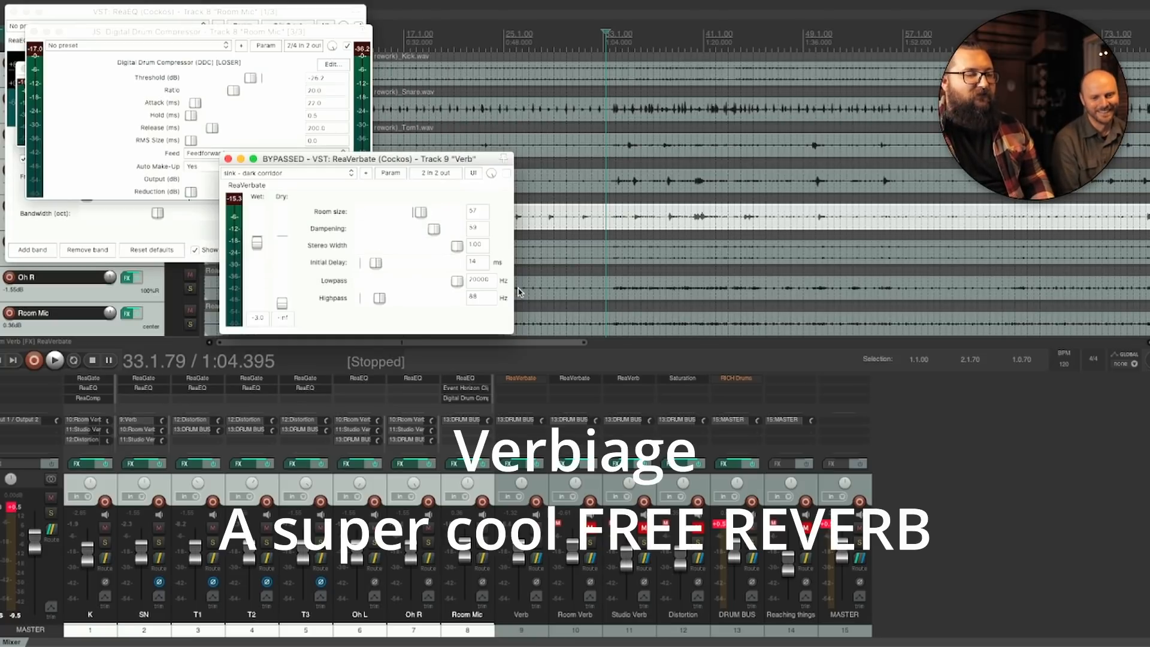
shift+click(521, 379)
Play the drums with ReaVerbate active on Verb, and lower the Verb fader all the way down.
key(space)
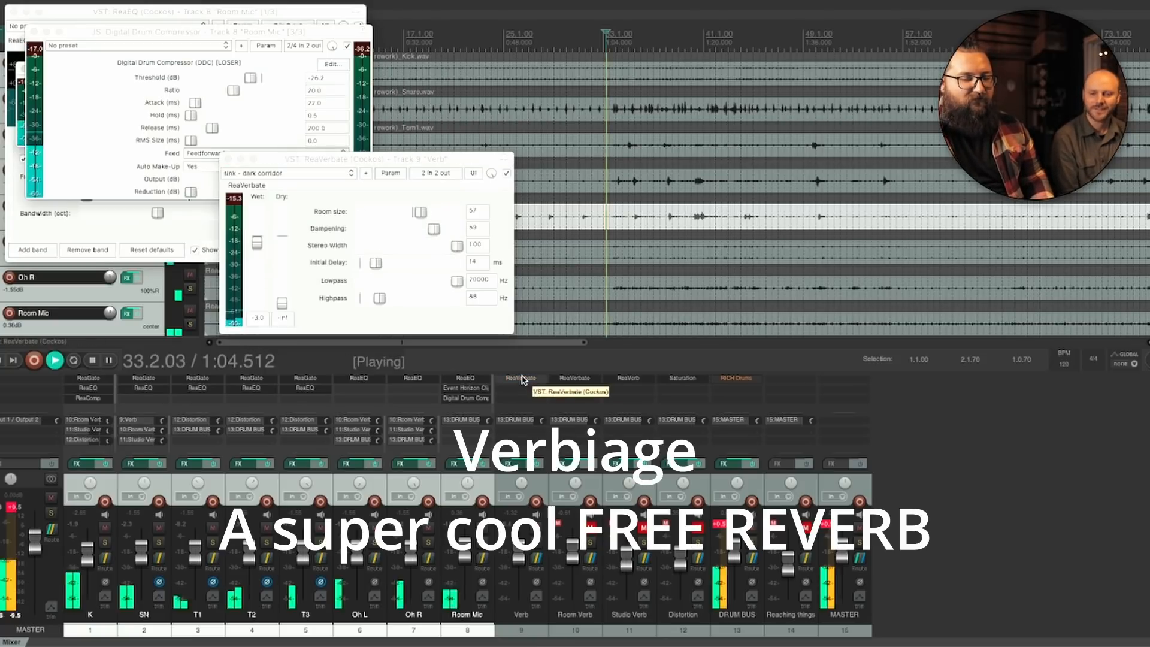
drag(518, 548, 519, 599)
key(space)
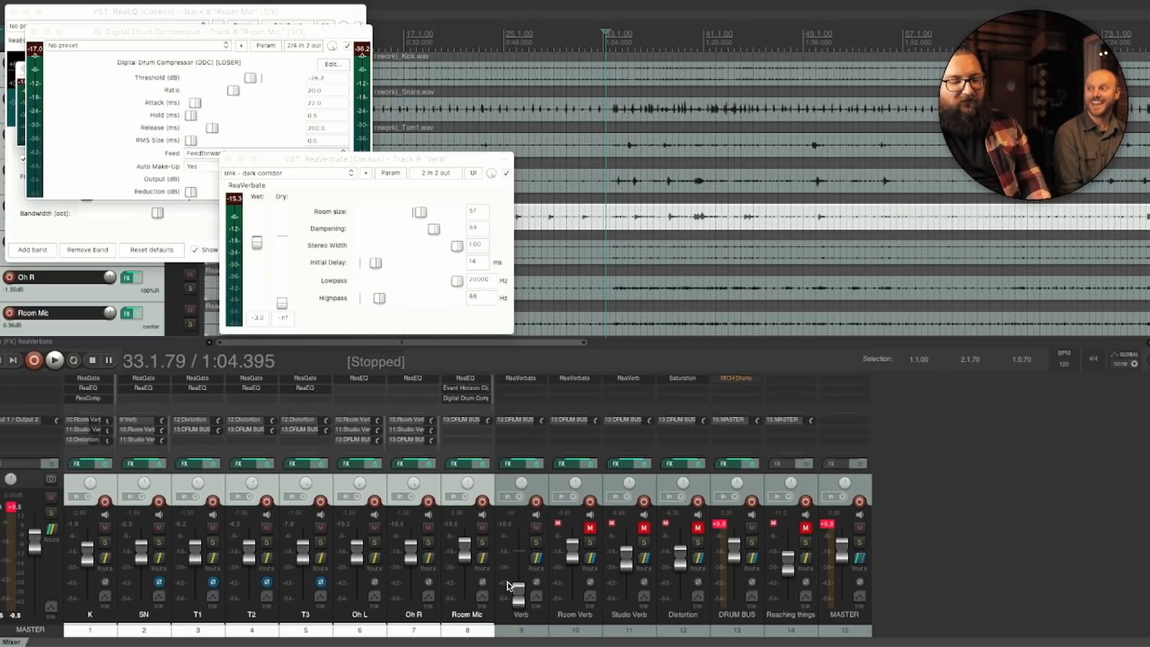
Unmute Room Verb, open its ReaVerbate settings, and audition the drums with this reverb from about measure 33.
click(590, 528)
key(space)
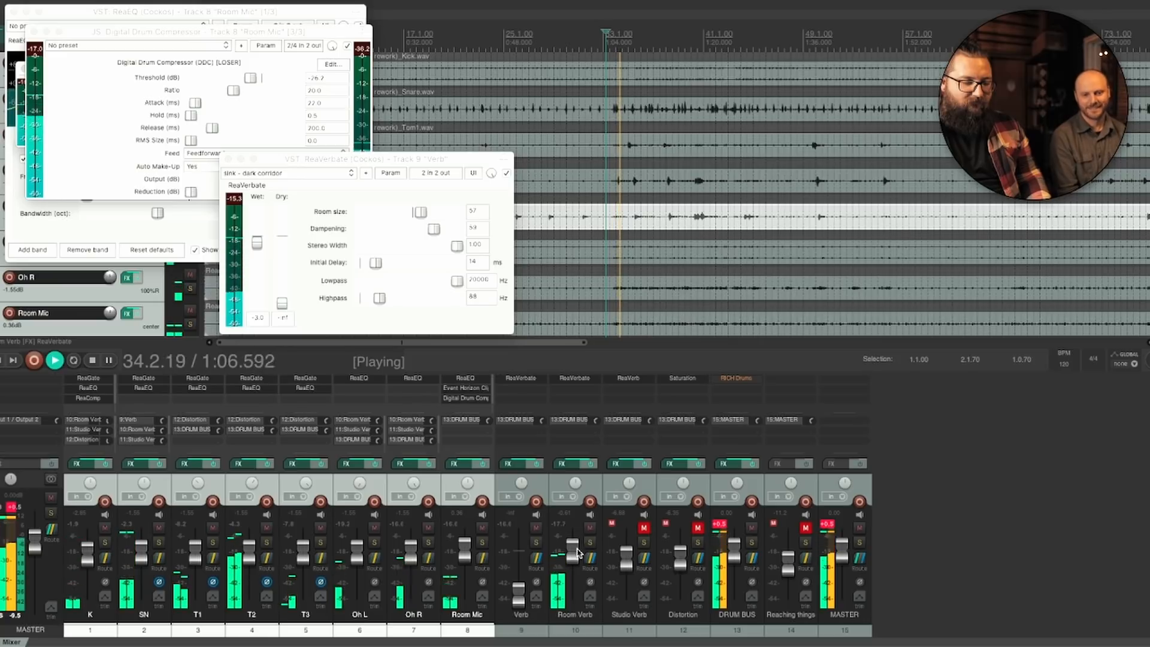
key(space)
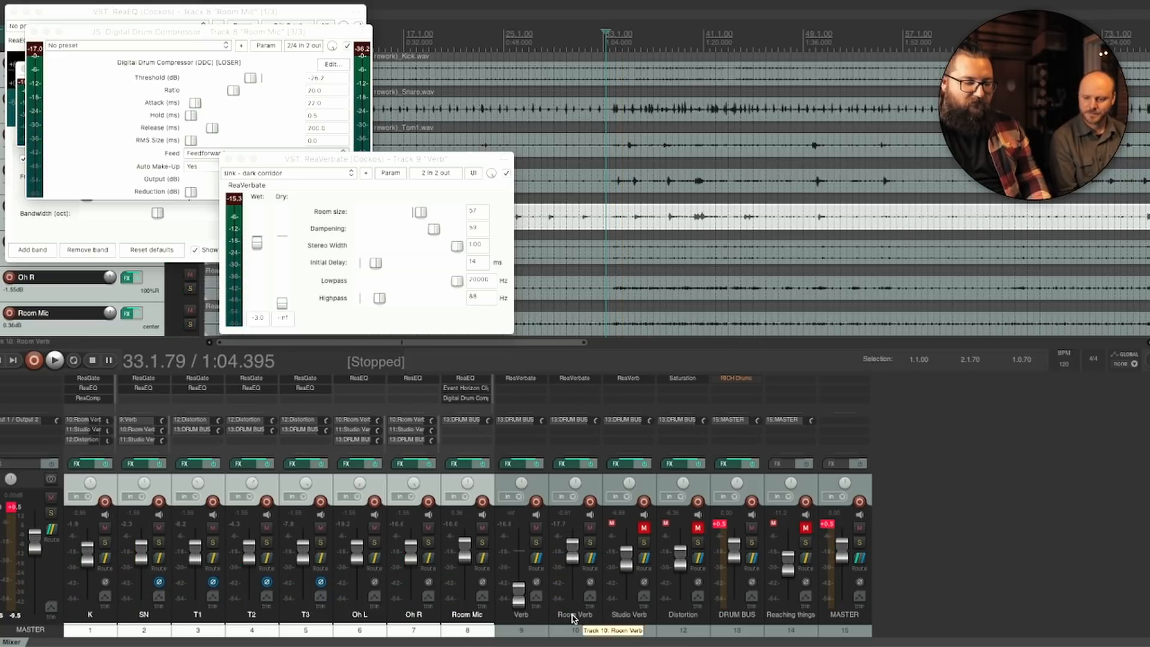
click(572, 379)
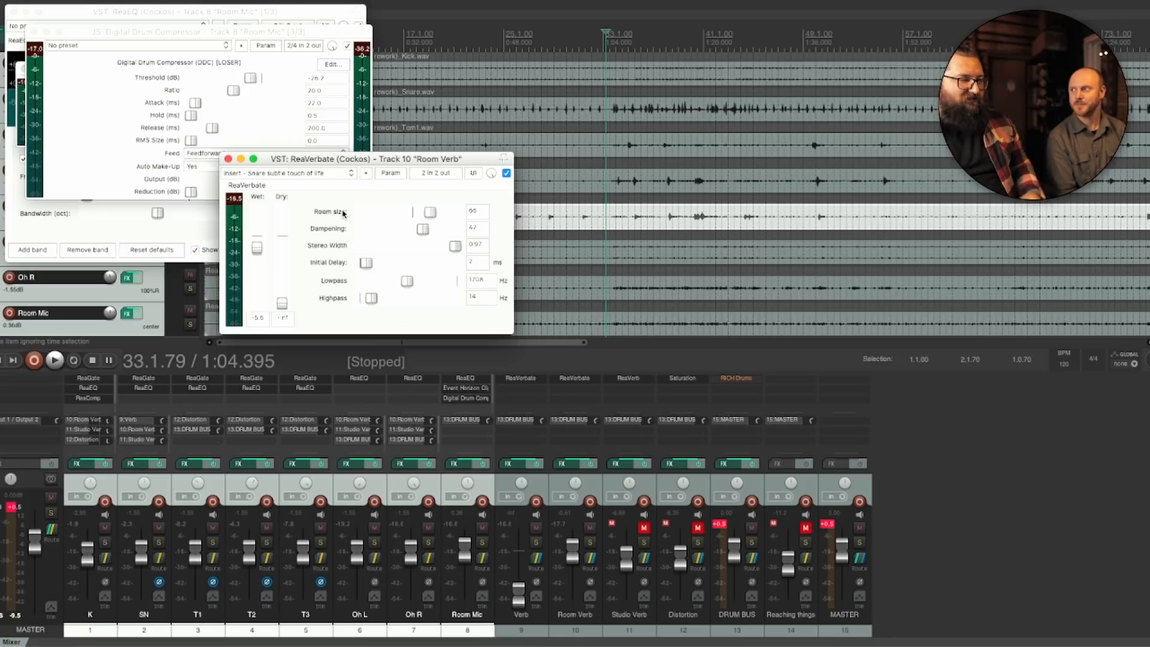
key(space)
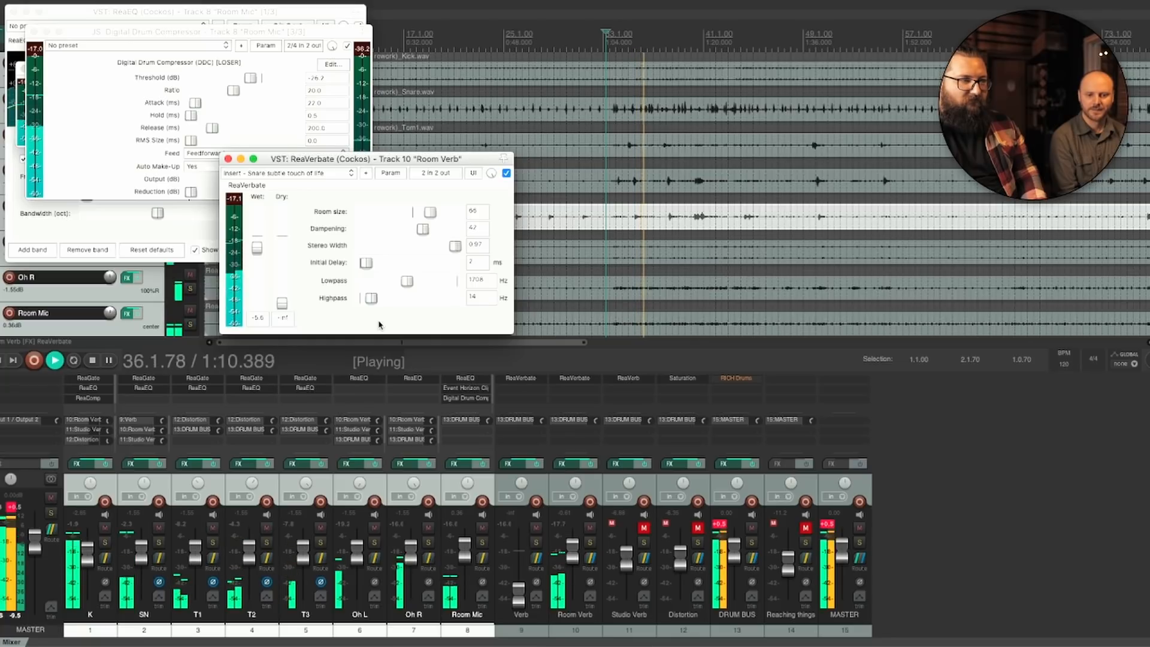
key(space)
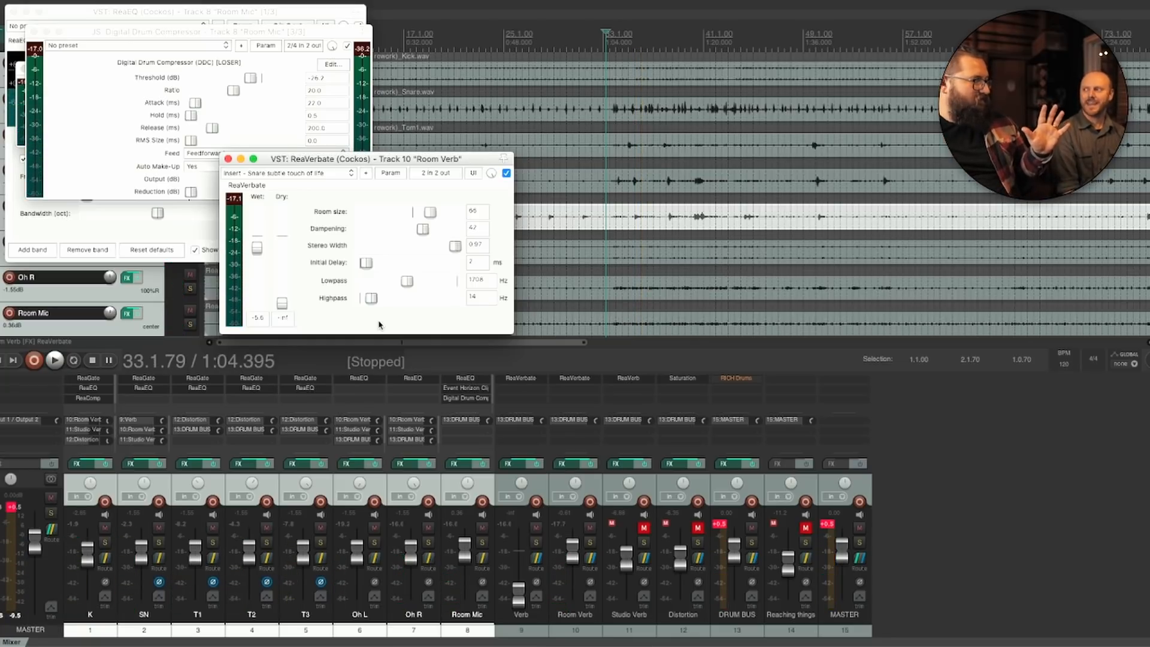
Unmute Studio Verb, open its ReaVerb settings, and slightly lower the Studio Verb fader while playing the drums.
click(644, 528)
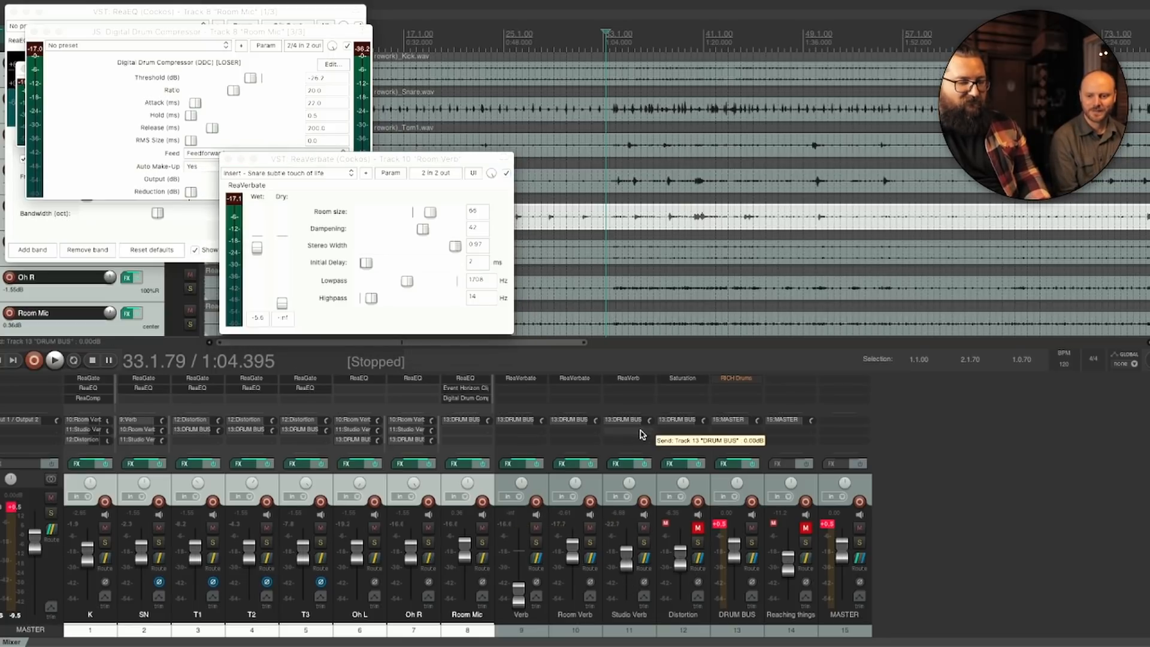
click(628, 378)
key(space)
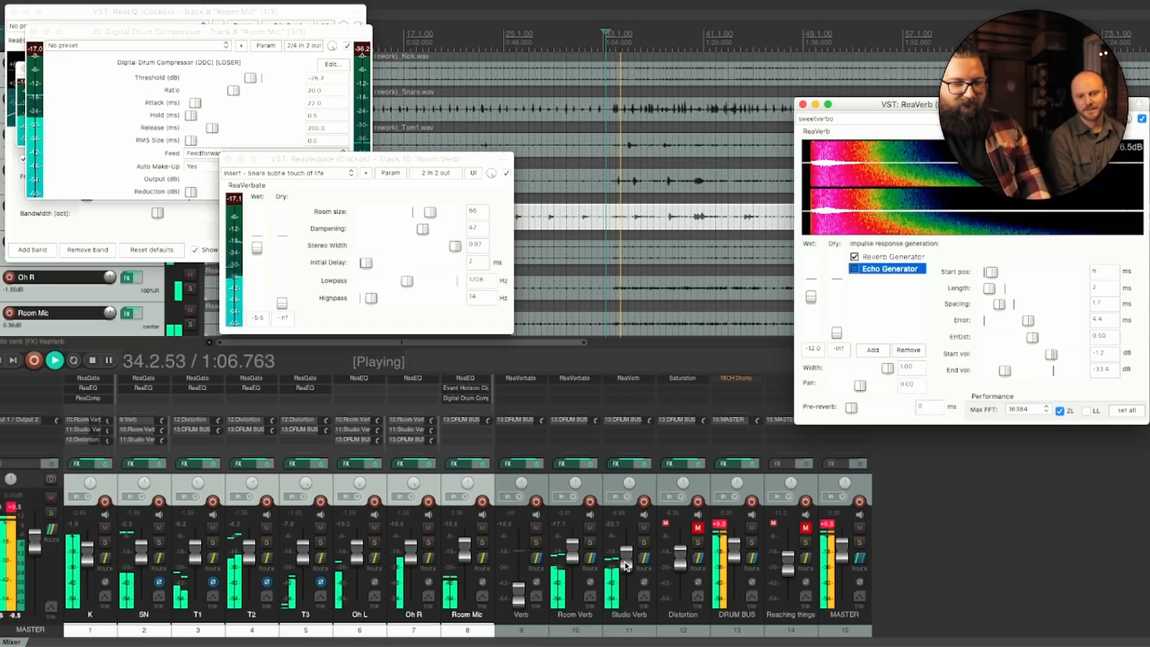
mouse_move(625, 552)
mouse_down()
mouse_move(626, 534)
mouse_move(622, 561)
mouse_up()
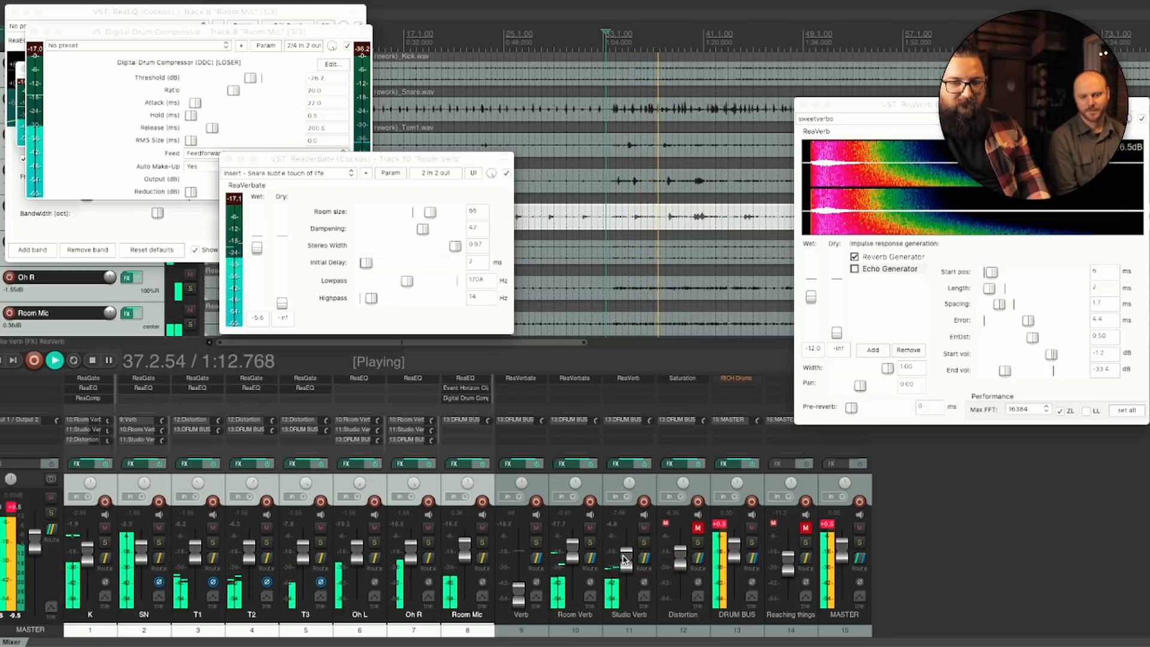
key(space)
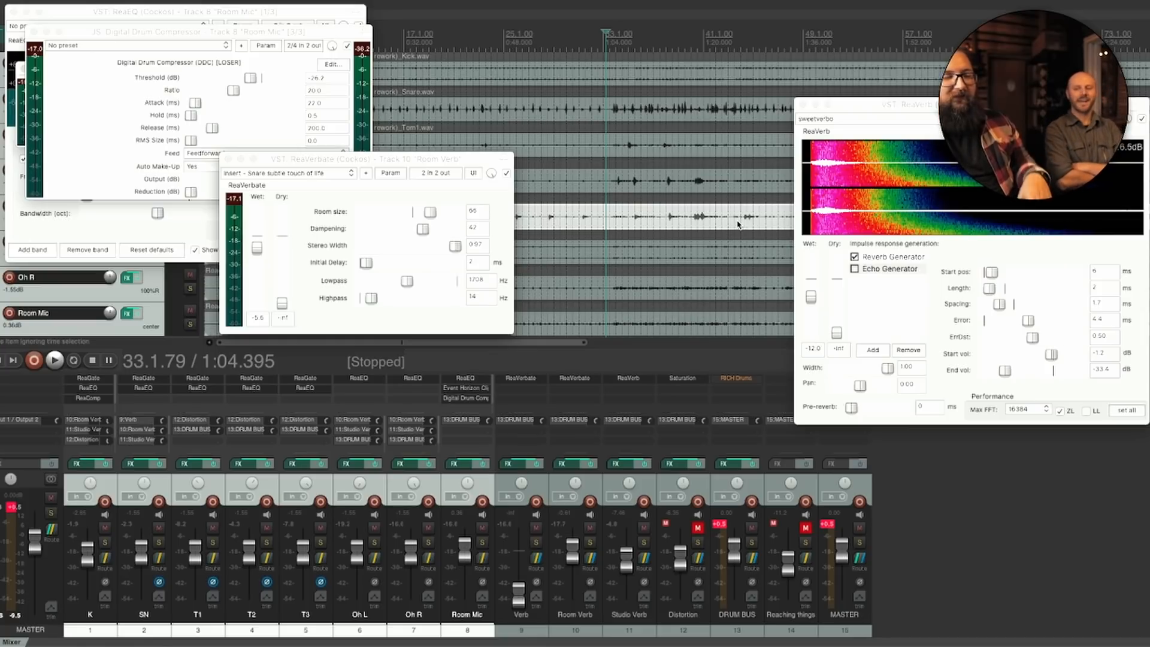
Close the Room Verb ReaVerbate window and pull the Studio Verb fader all the way down.
click(227, 159)
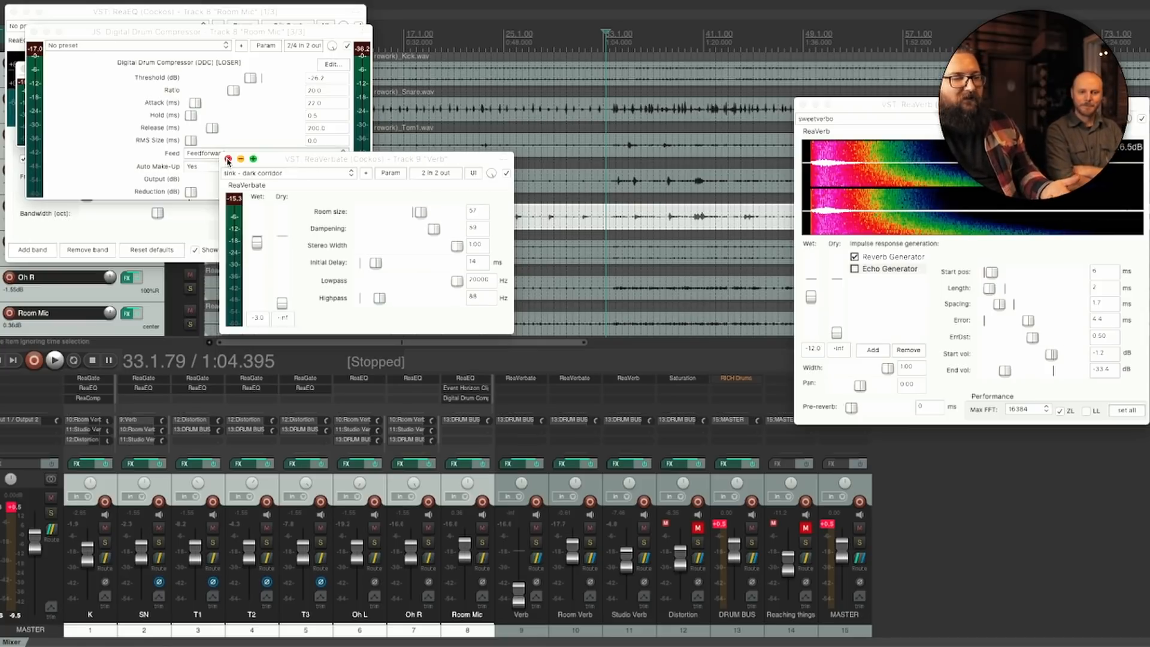
drag(620, 561, 589, 644)
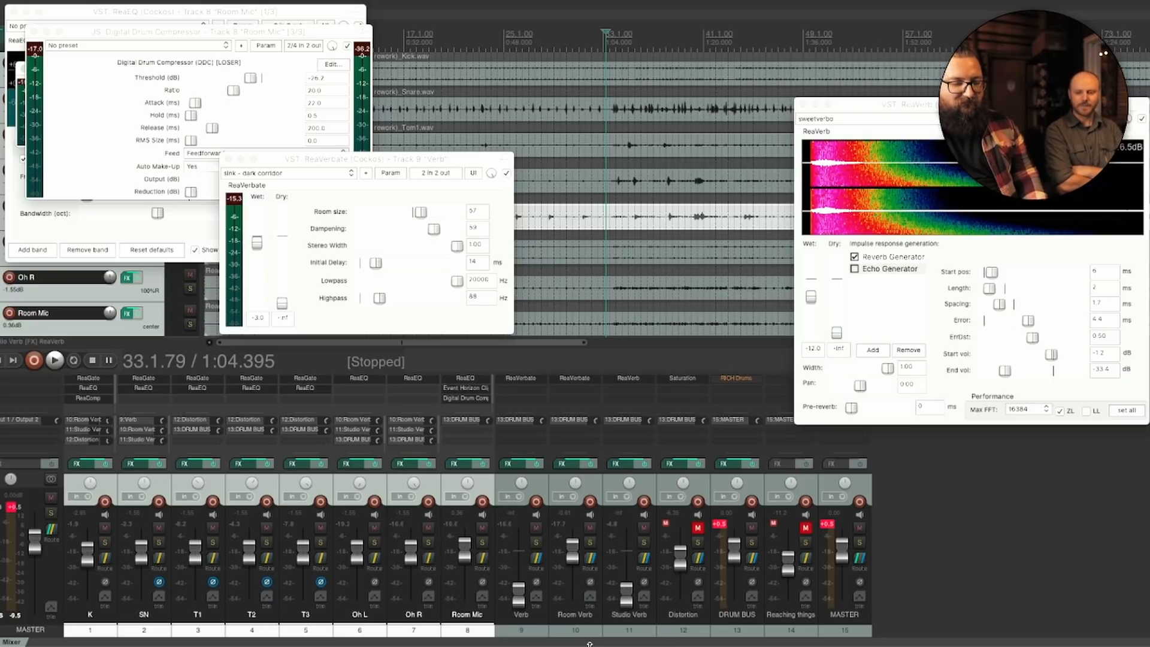
Raise the Studio Verb fader to about -22.3 dB and close its ReaVerb window.
drag(614, 604, 635, 582)
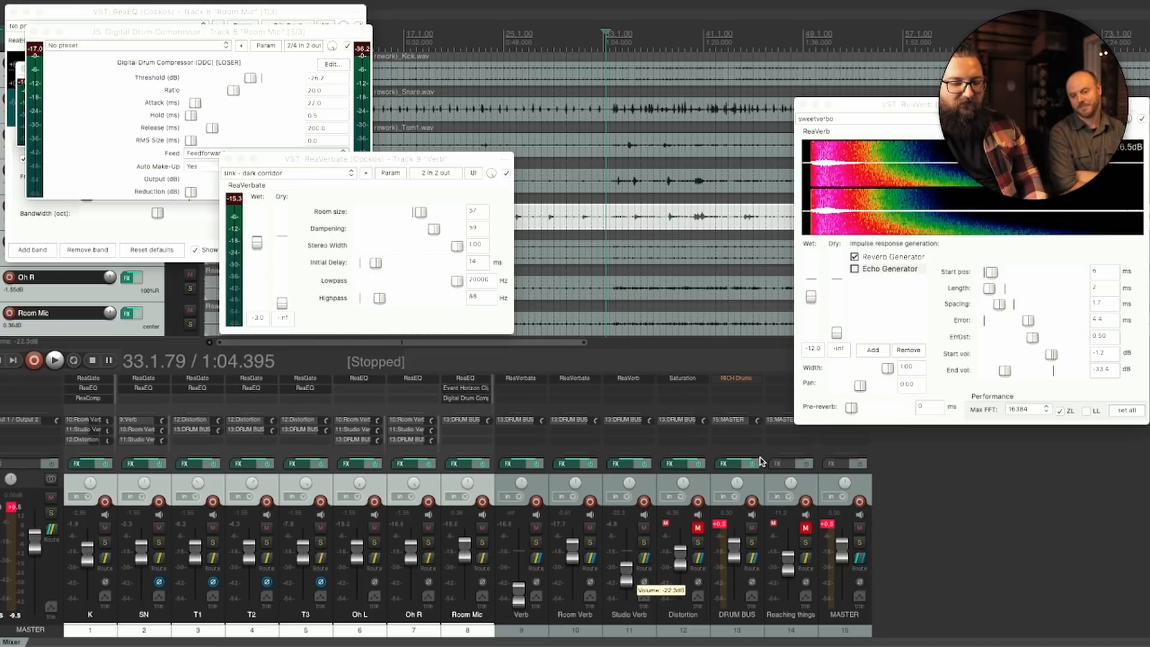
click(803, 105)
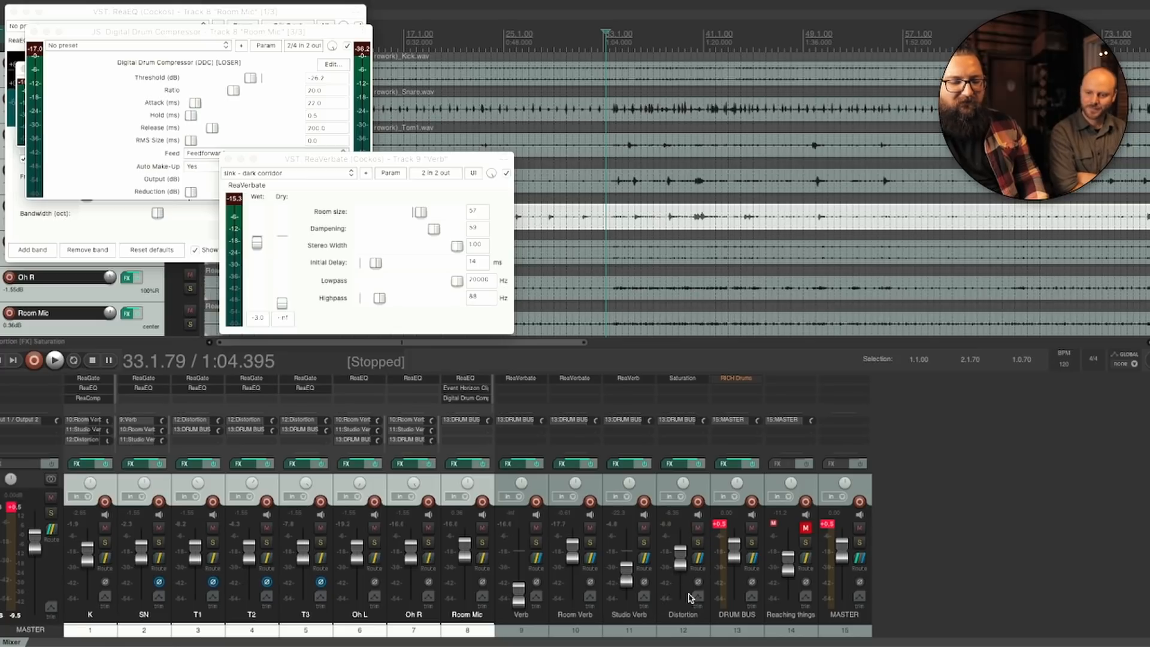
Play the drums, unmute the Distortion track, and lower its fader to blend in the saturation.
mouse_move(684, 560)
key(space)
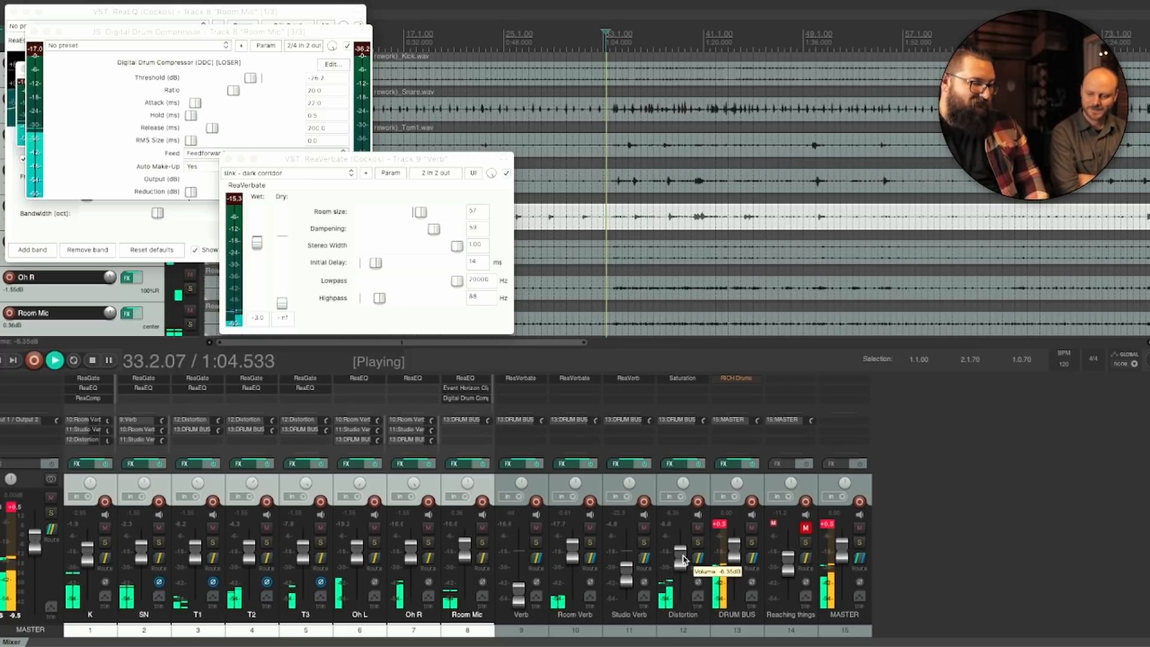
mouse_move(684, 559)
mouse_down()
mouse_move(680, 535)
mouse_move(678, 567)
mouse_up()
click(669, 527)
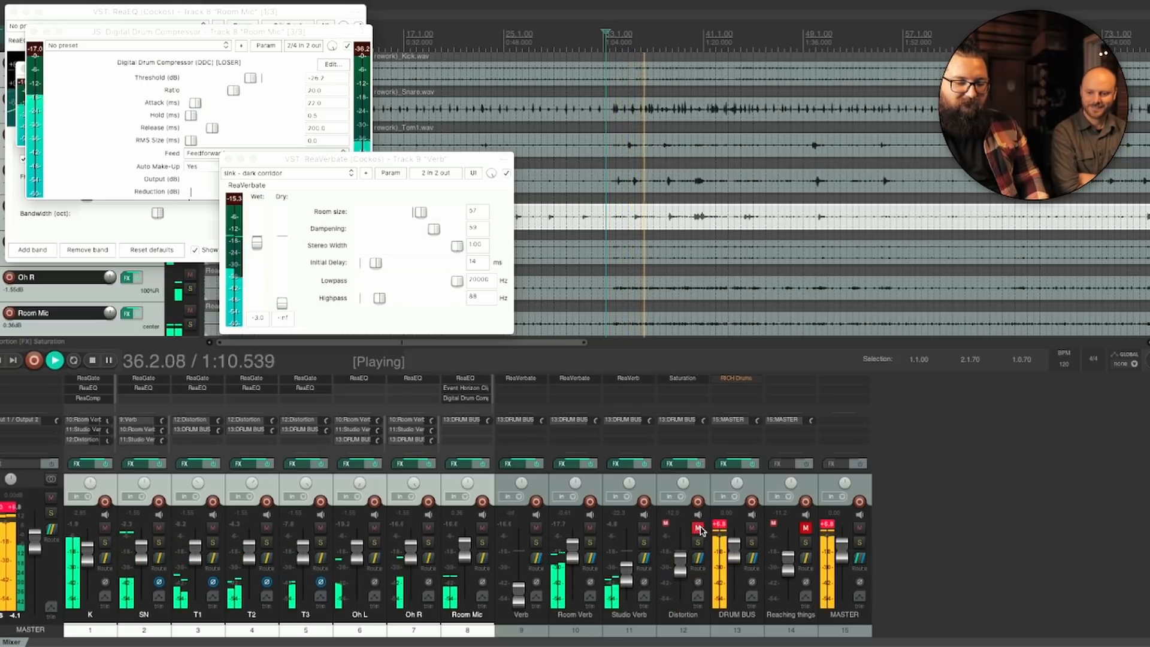
drag(682, 561, 682, 570)
key(space)
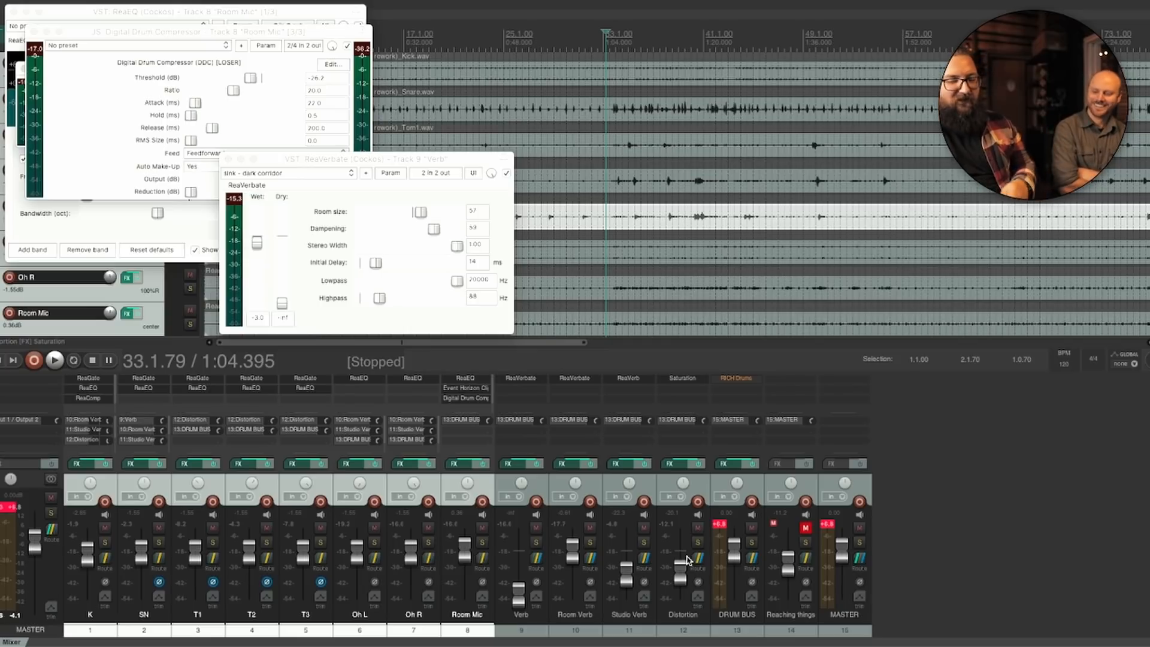
Audition the drums again and bring the Distortion fader down to about -17 dB.
mouse_move(683, 572)
mouse_down()
mouse_move(682, 590)
mouse_move(683, 546)
mouse_move(682, 593)
mouse_move(683, 572)
mouse_up()
key(space)
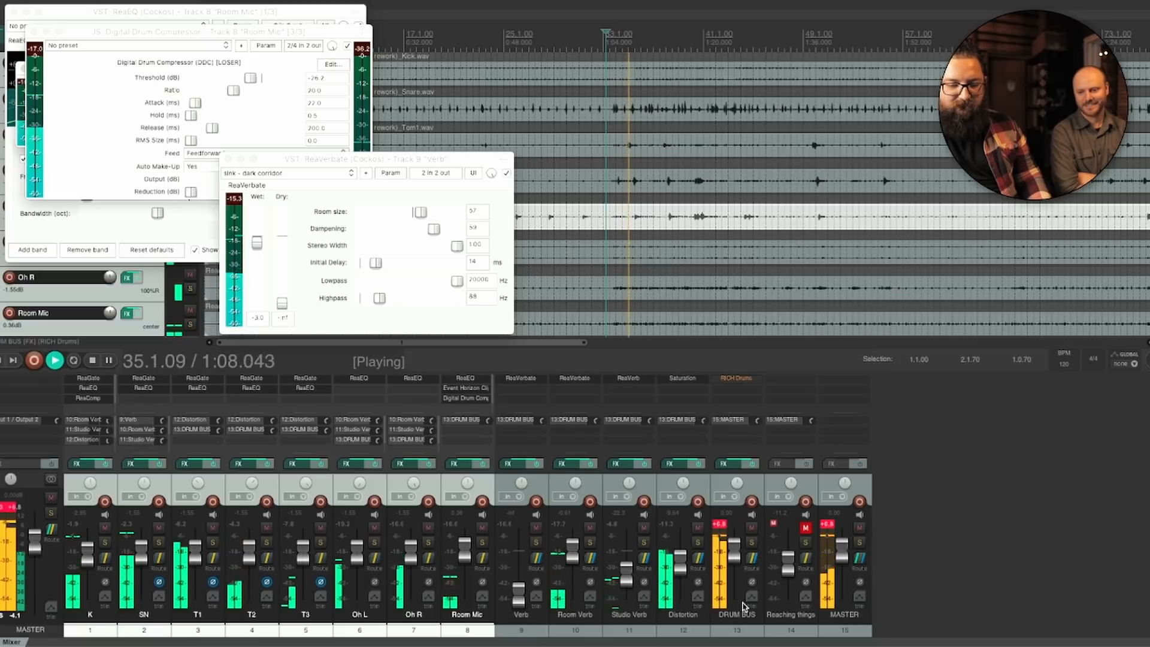
drag(680, 556, 682, 574)
key(space)
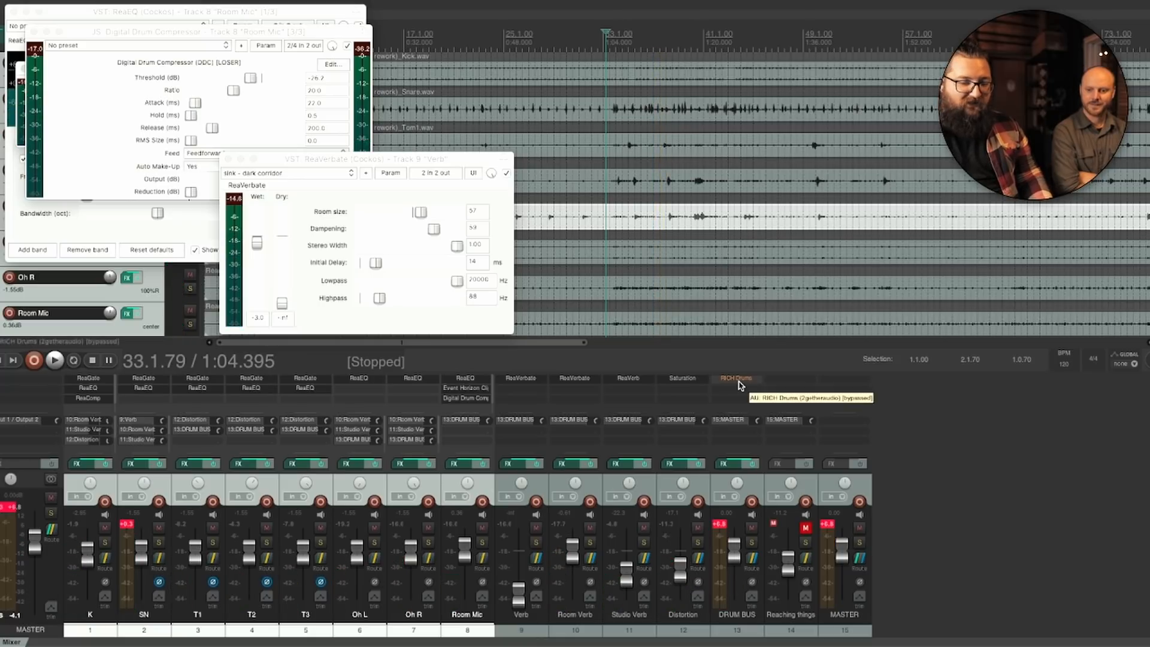
Open RICH Drums on DRUM BUS with its bypass off, and turn down its Boost while playing the drums.
click(738, 379)
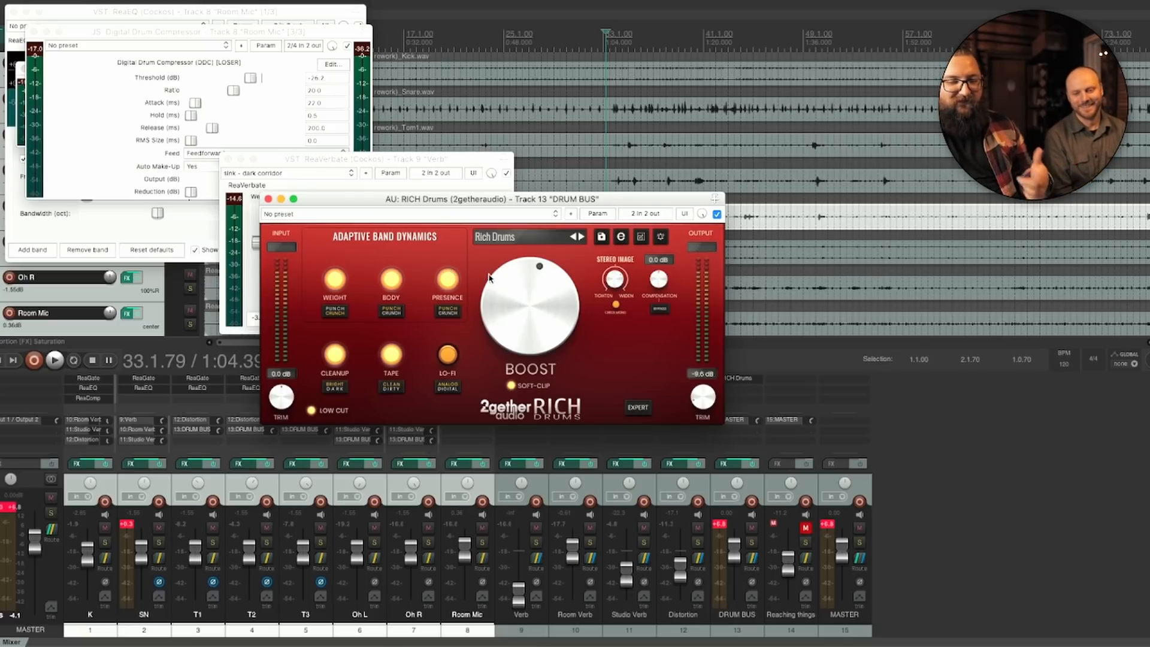
key(space)
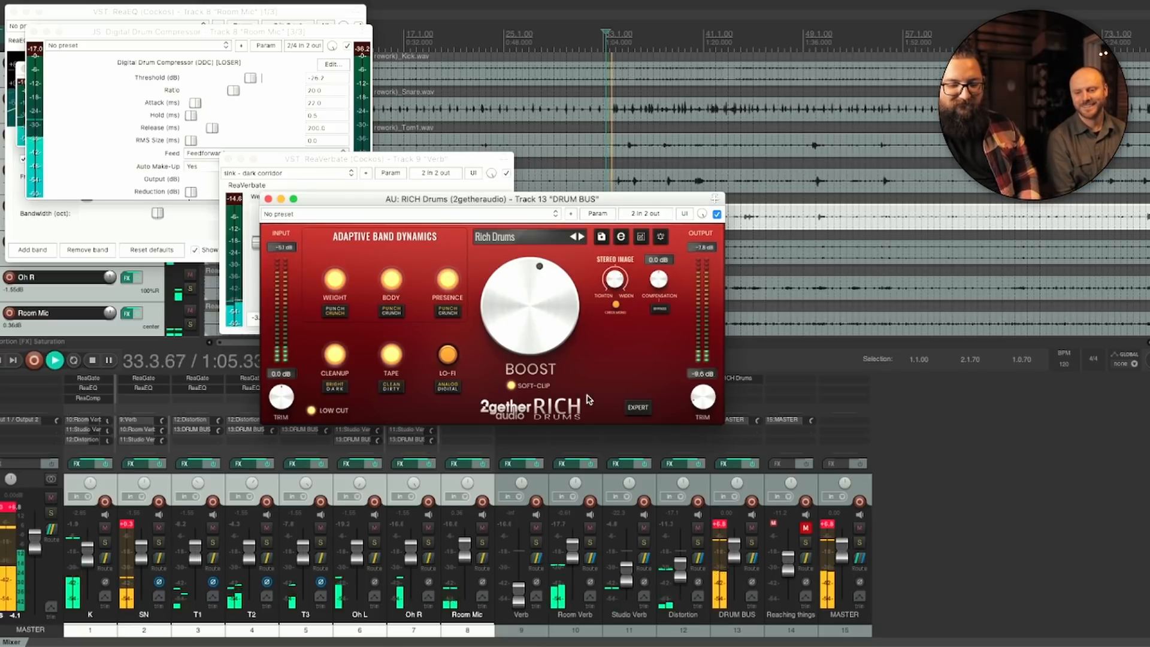
click(722, 527)
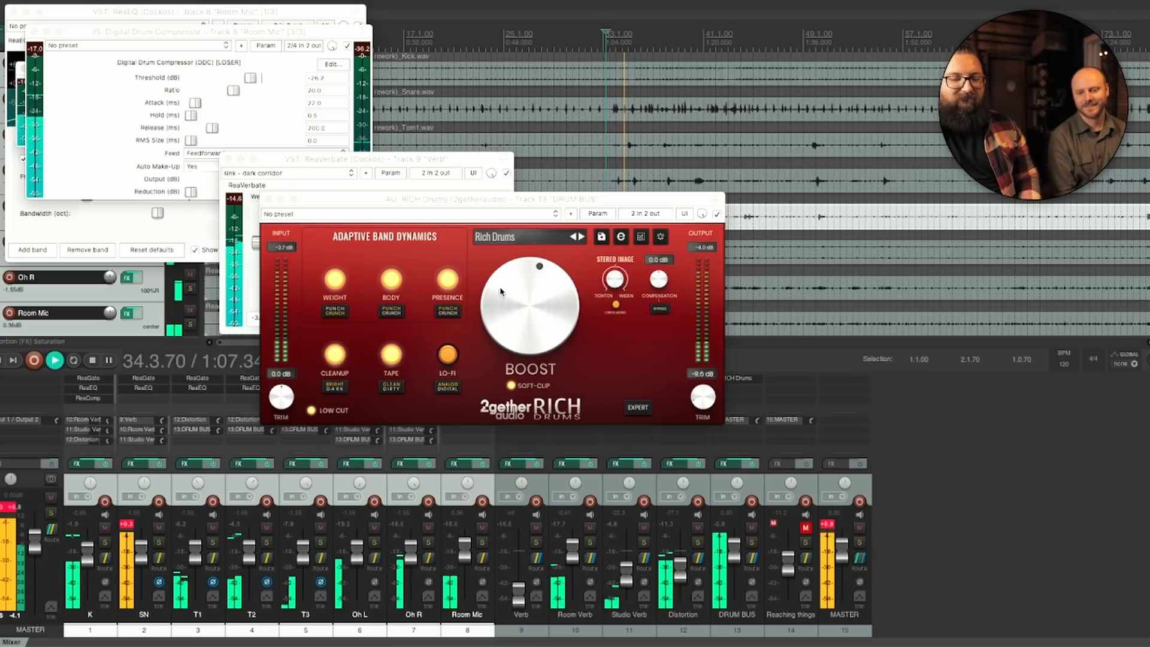
drag(500, 288, 500, 303)
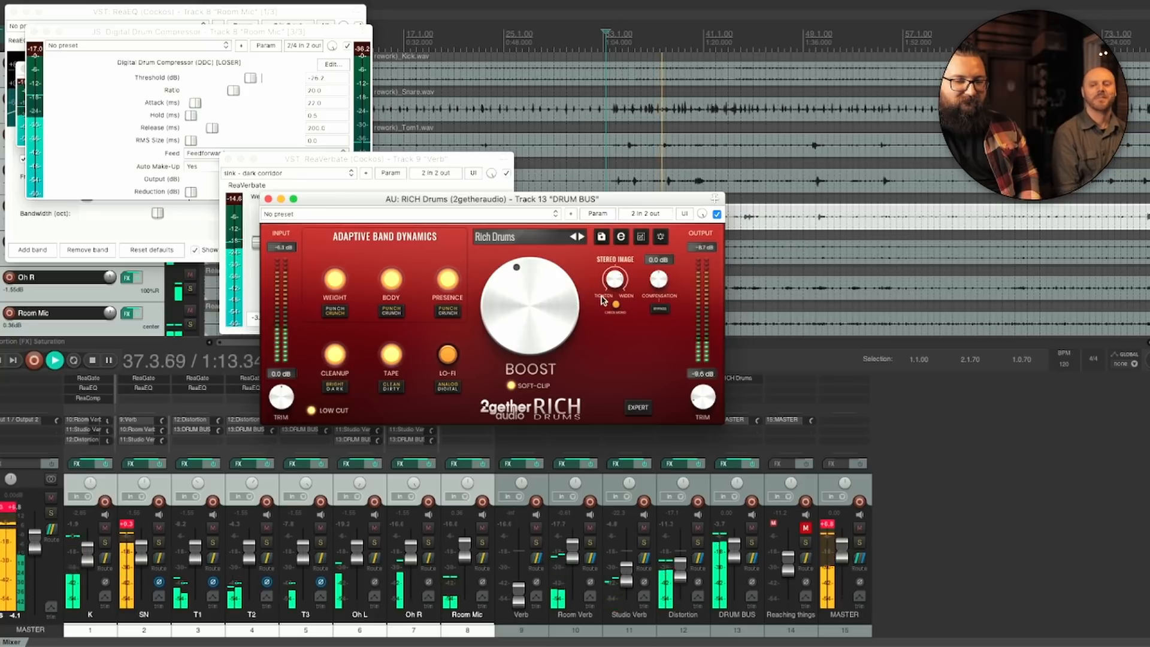
key(space)
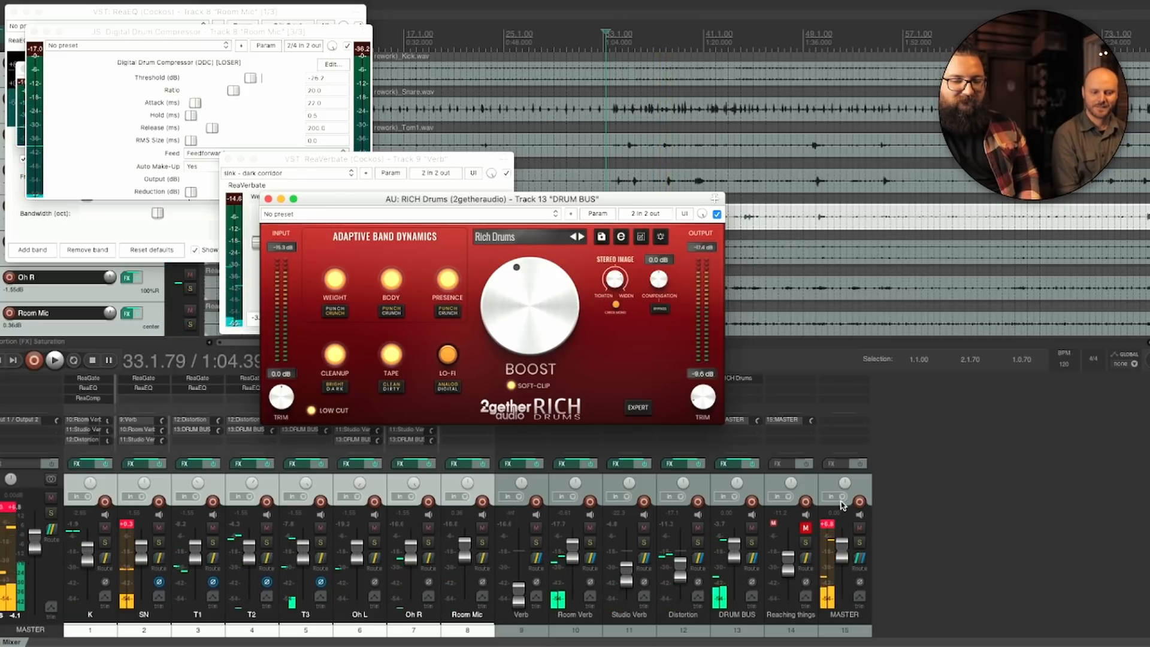
Reset the MASTER track's peak indicator, unmute Reaching things, and lower its fader slightly while playing it with the drums.
click(835, 516)
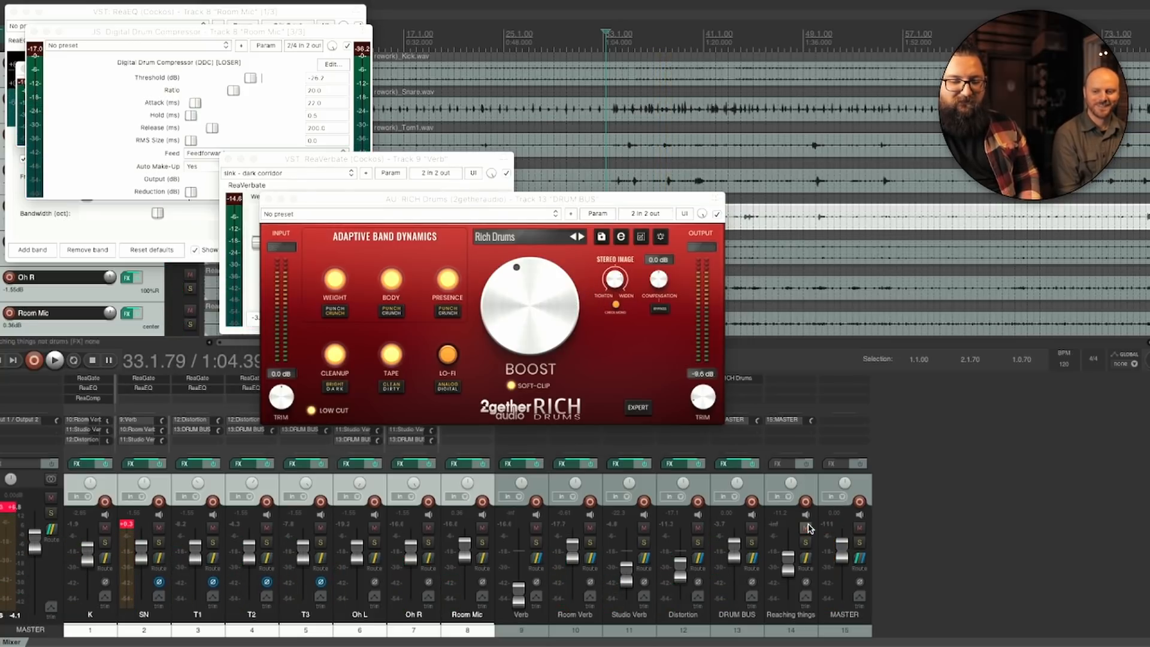
key(space)
drag(789, 569, 790, 569)
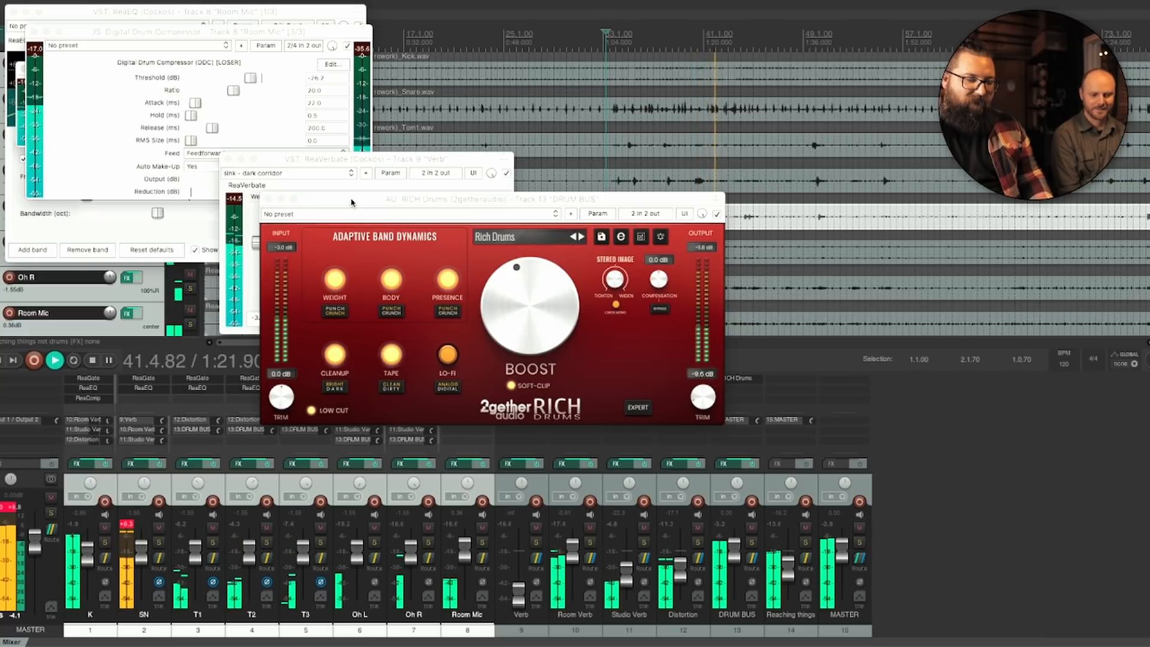
key(space)
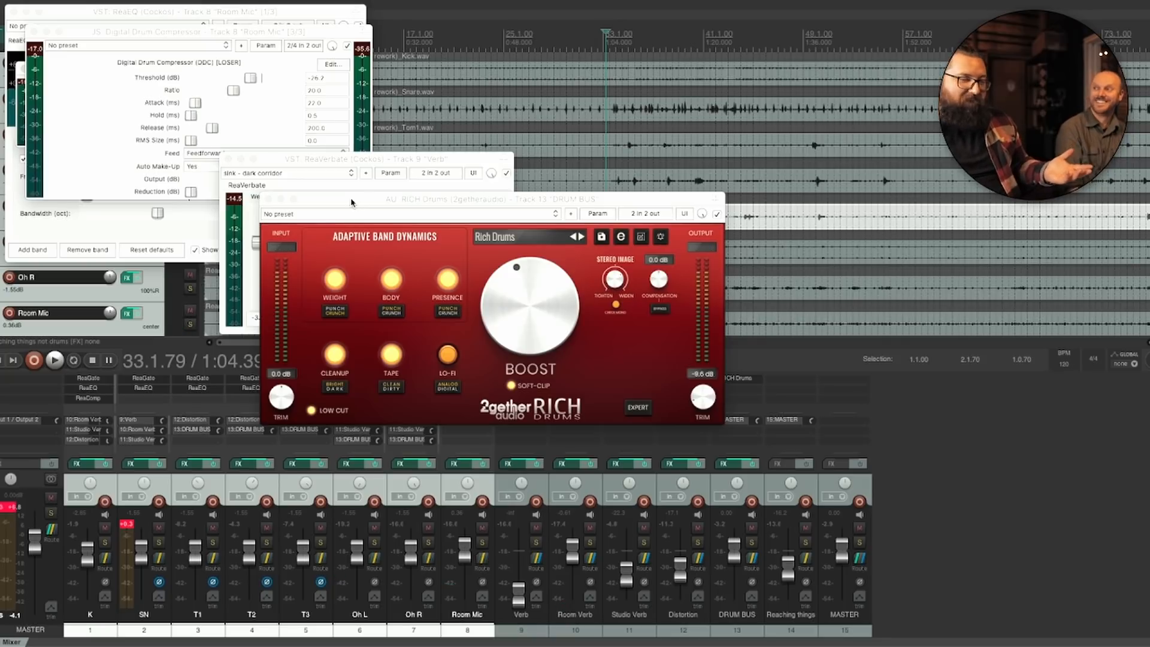
Close the RICH Drums, ReaVerbate, Digital Drum Compressor, ReaEQ and Event Horizon Clipper windows.
click(268, 199)
click(228, 159)
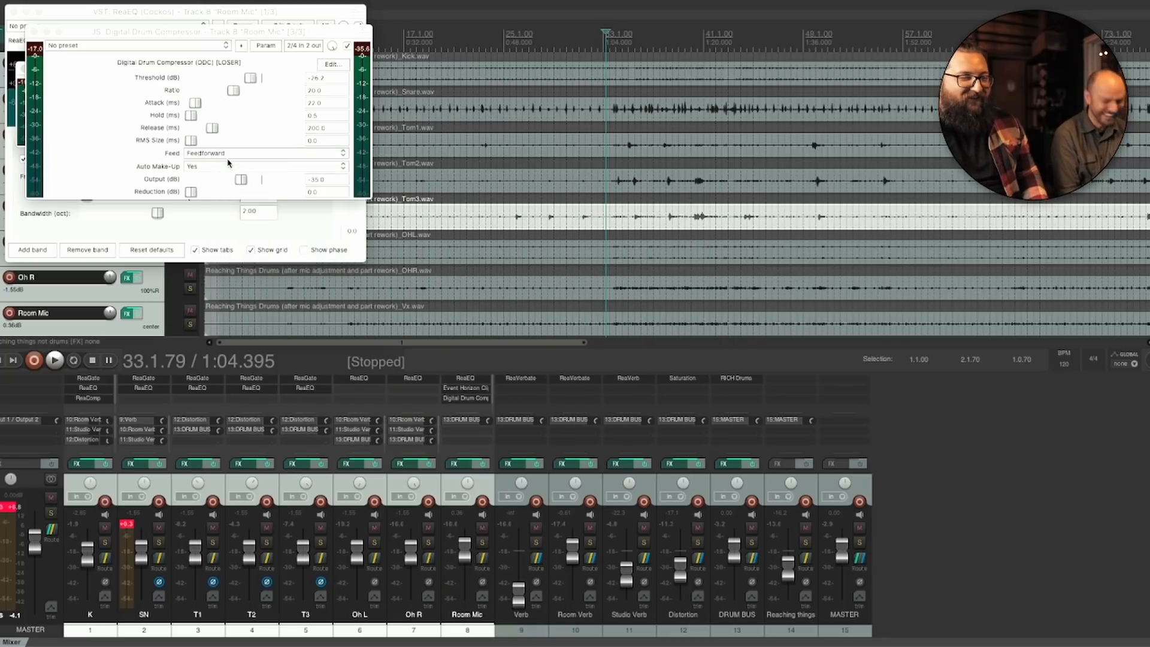
click(34, 31)
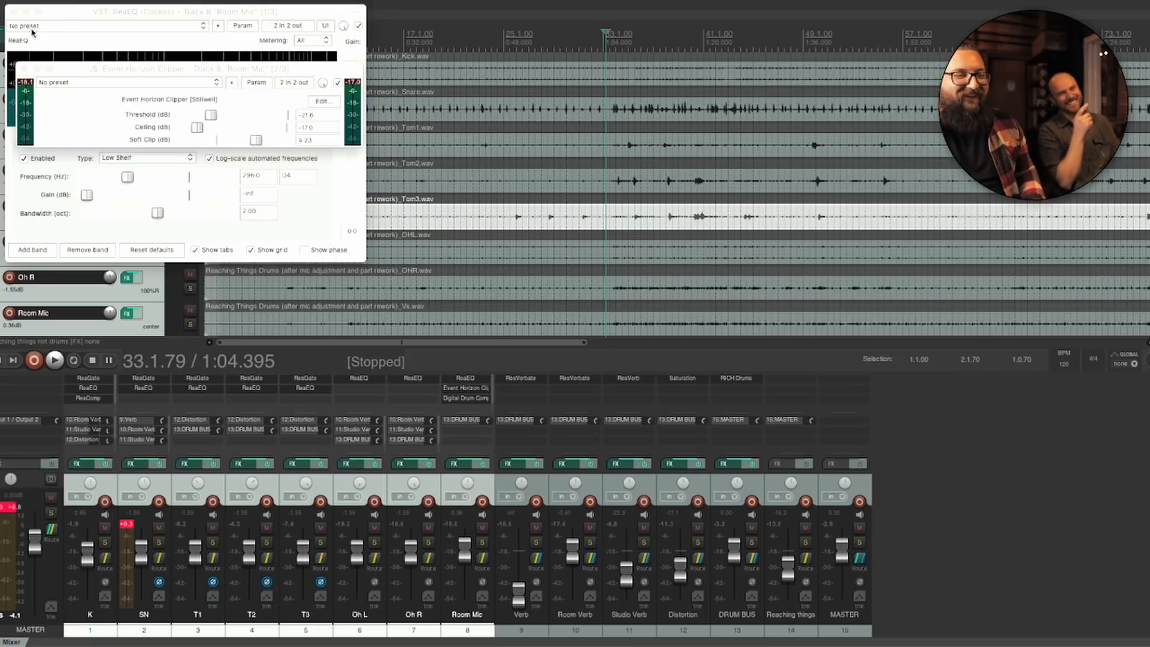
click(14, 11)
click(35, 73)
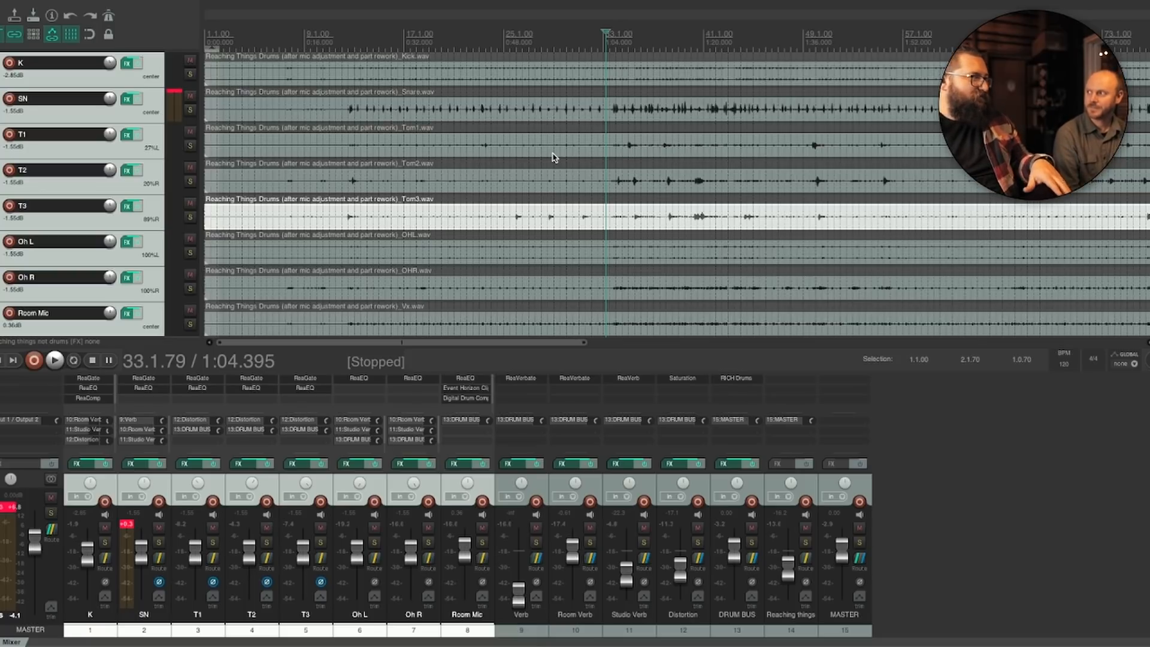
click(85, 499)
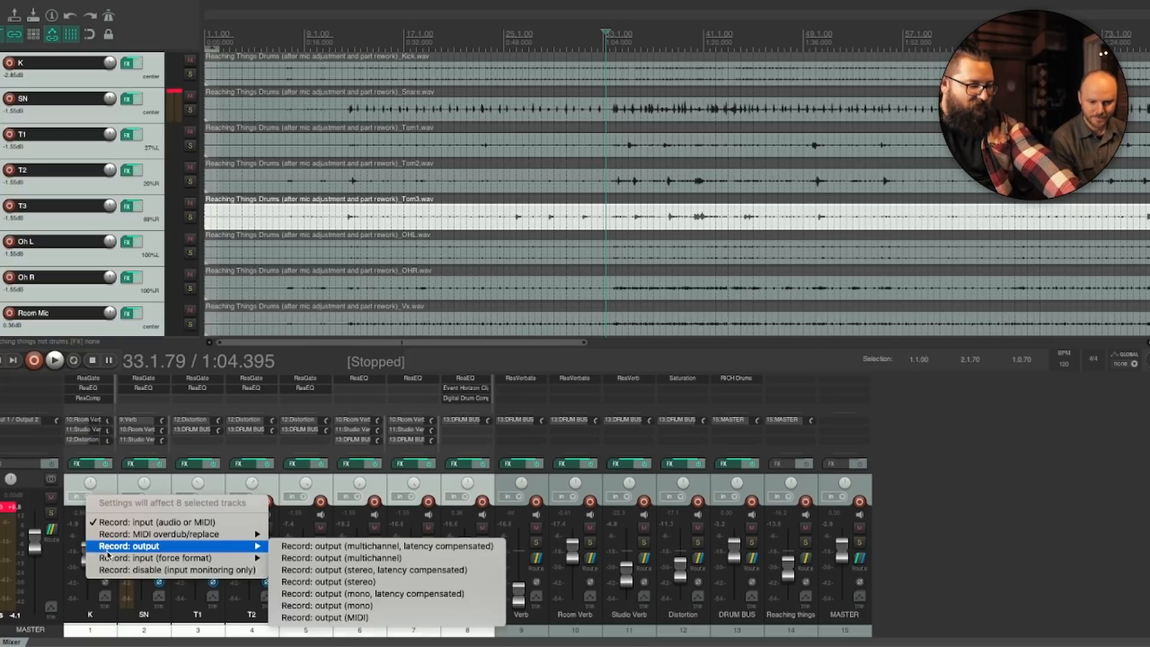
click(68, 478)
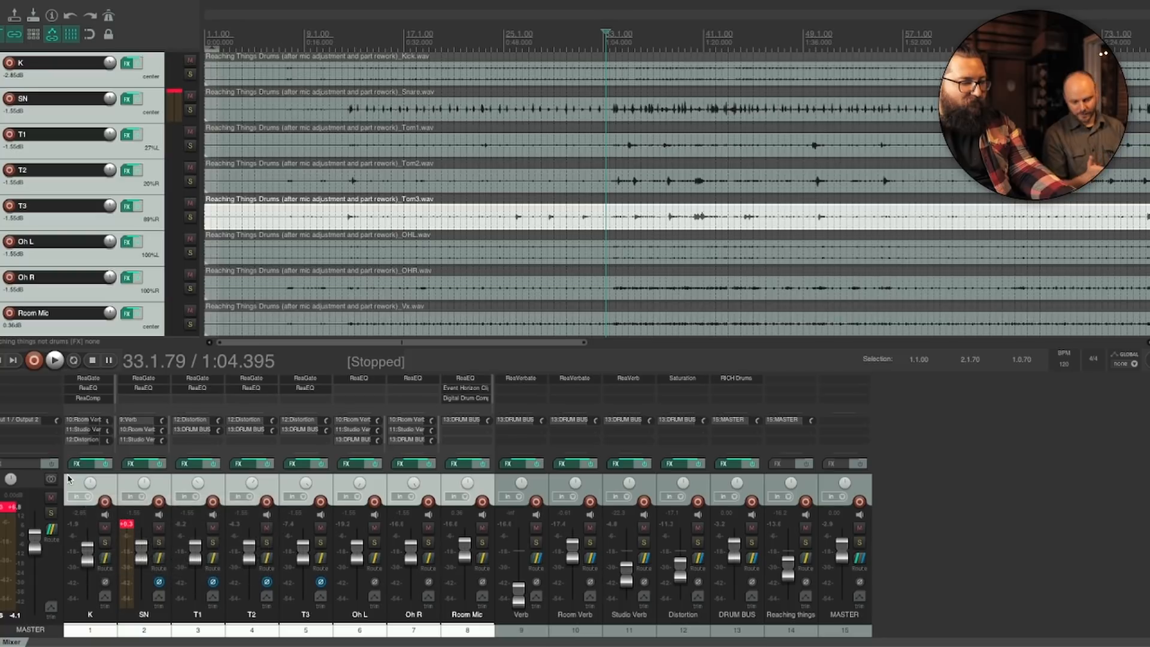